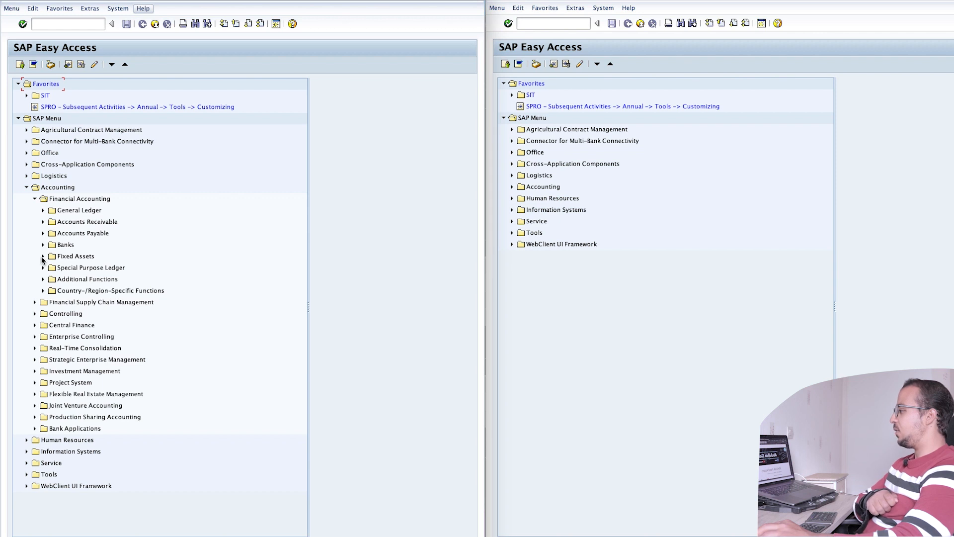
Step: Open the ABT1N Intercompany Asset Transfer transaction from the Fixed Assets posting transfers and check the sending company code and asset
left_click(43, 257)
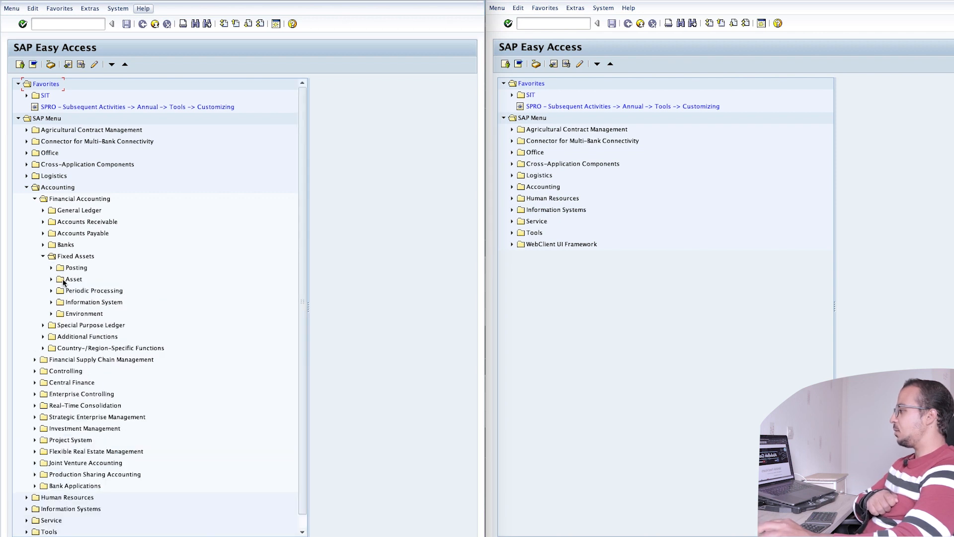
left_click(51, 268)
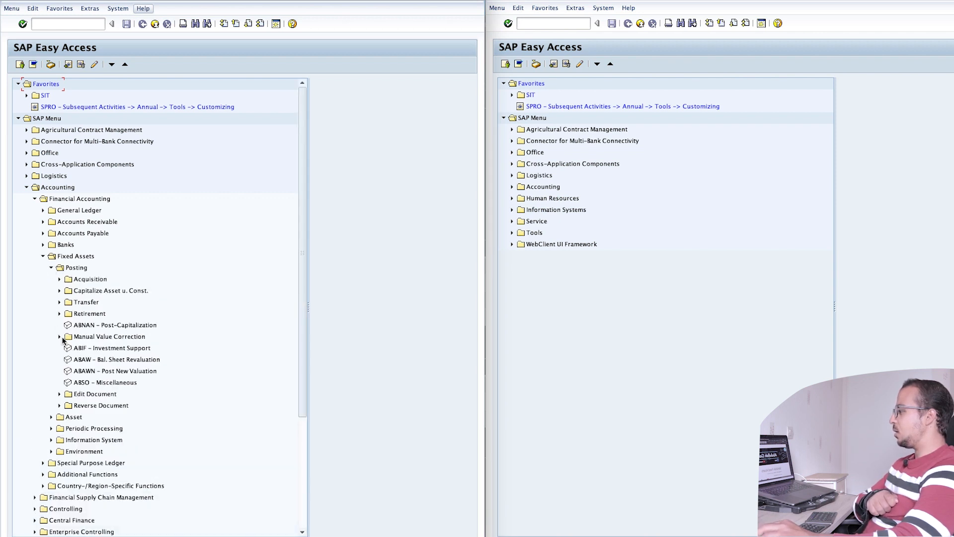
left_click(59, 302)
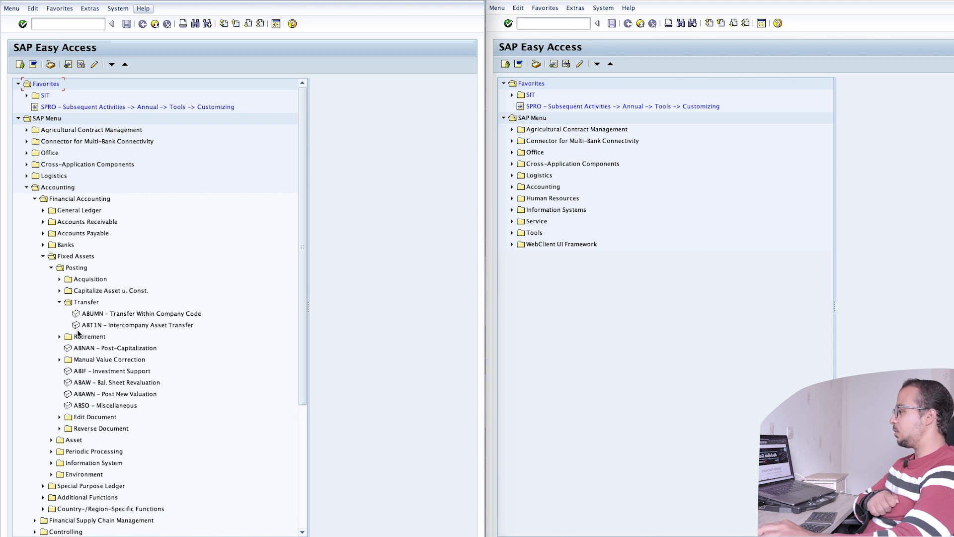
left_click(131, 327)
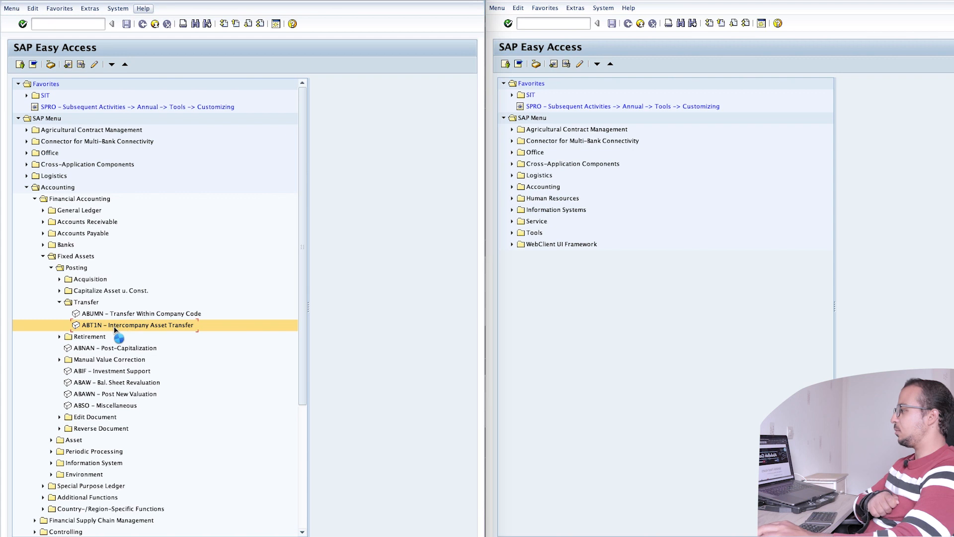
double_click(114, 326)
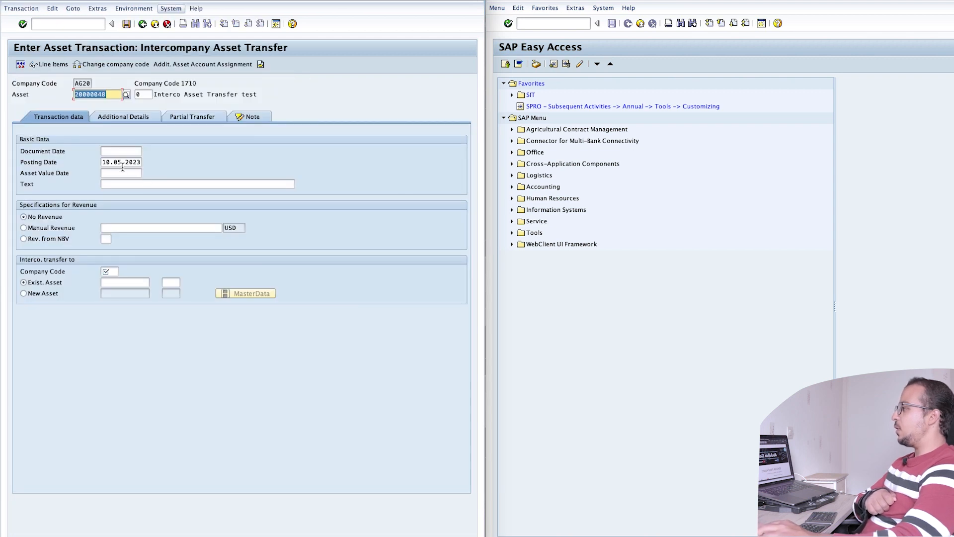
left_click(76, 83)
left_click_drag(76, 83, 102, 86)
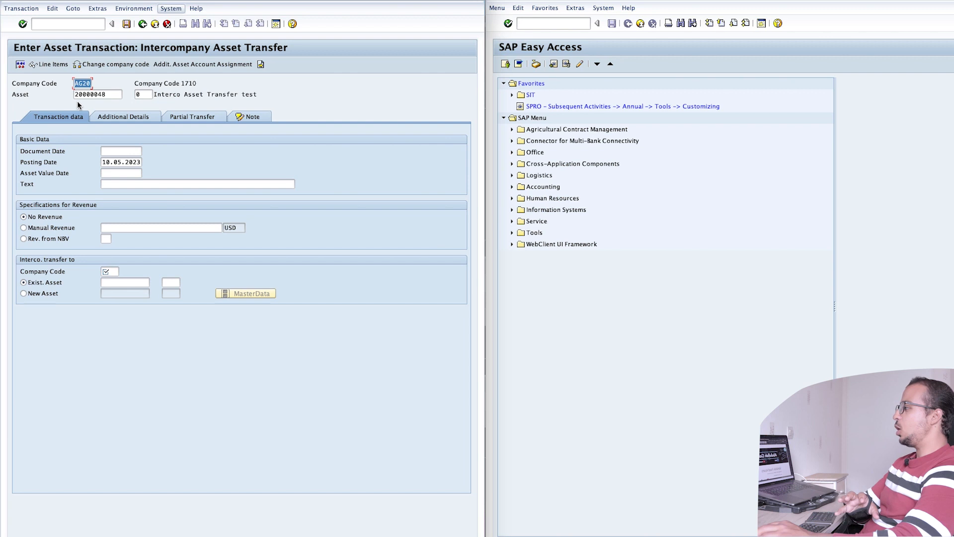
double_click(107, 94)
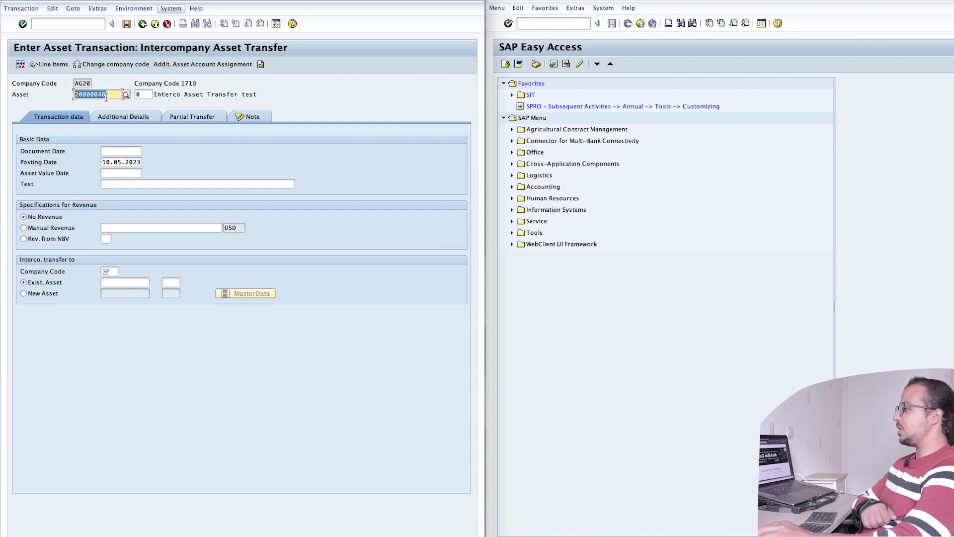
Step: Run transaction AS03 in the second session and examine the sending asset's planned and posted values
left_click(538, 23)
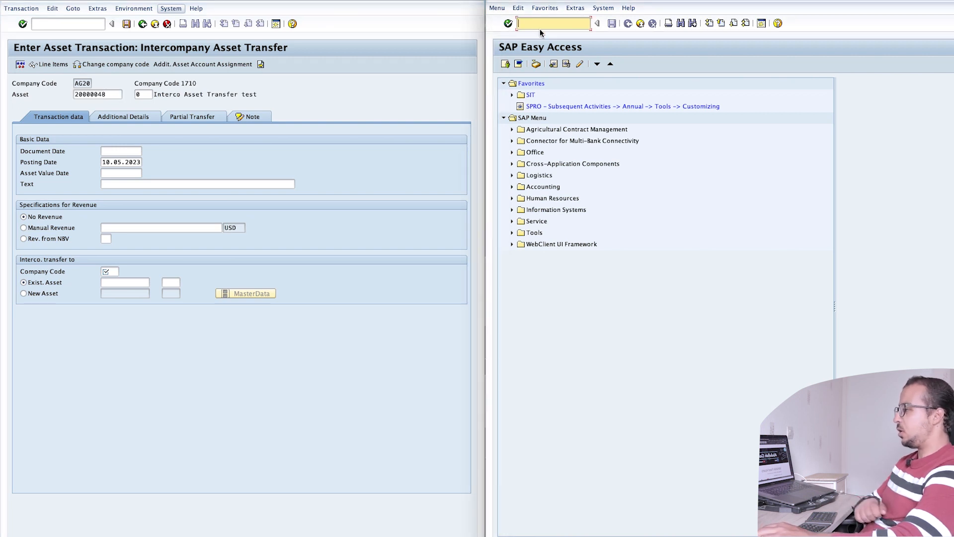
type("As03")
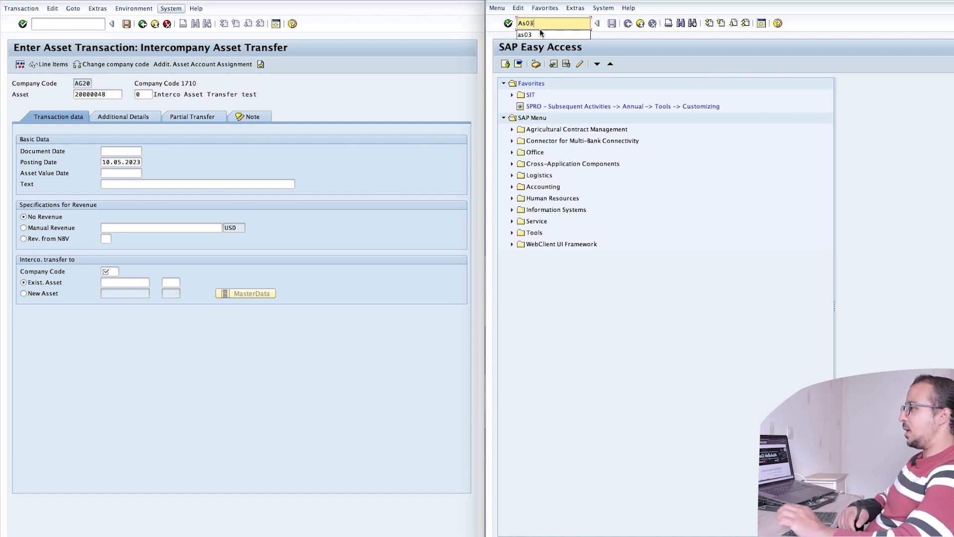
key("Return")
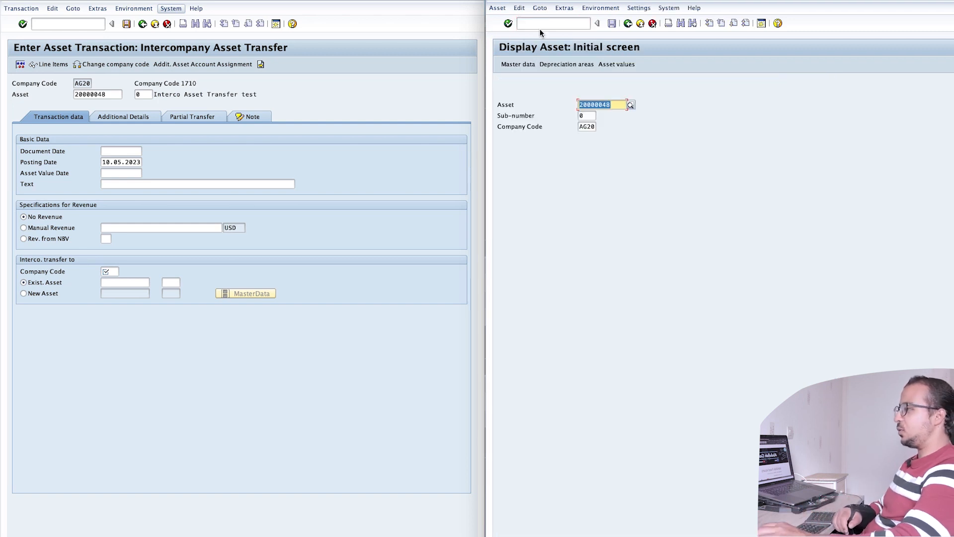
left_click(615, 65)
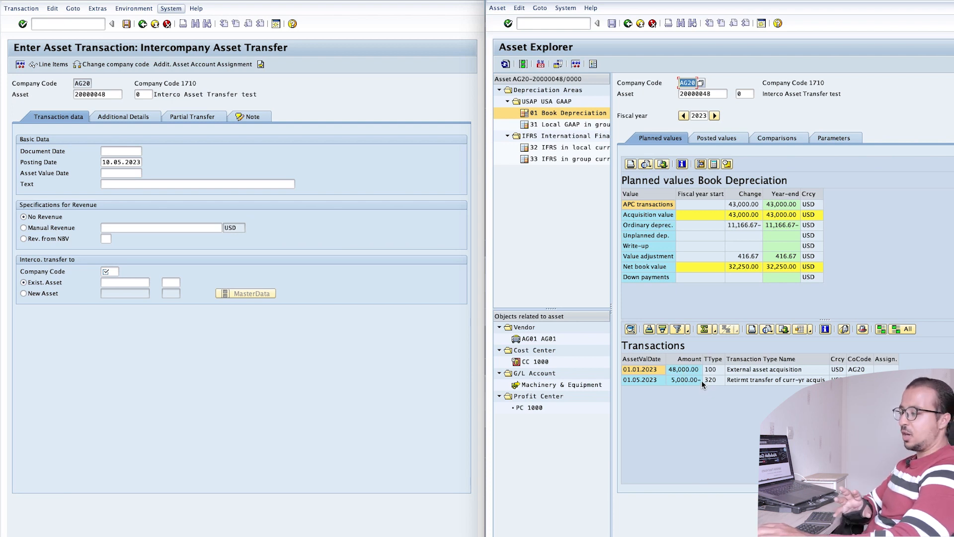
left_click(717, 138)
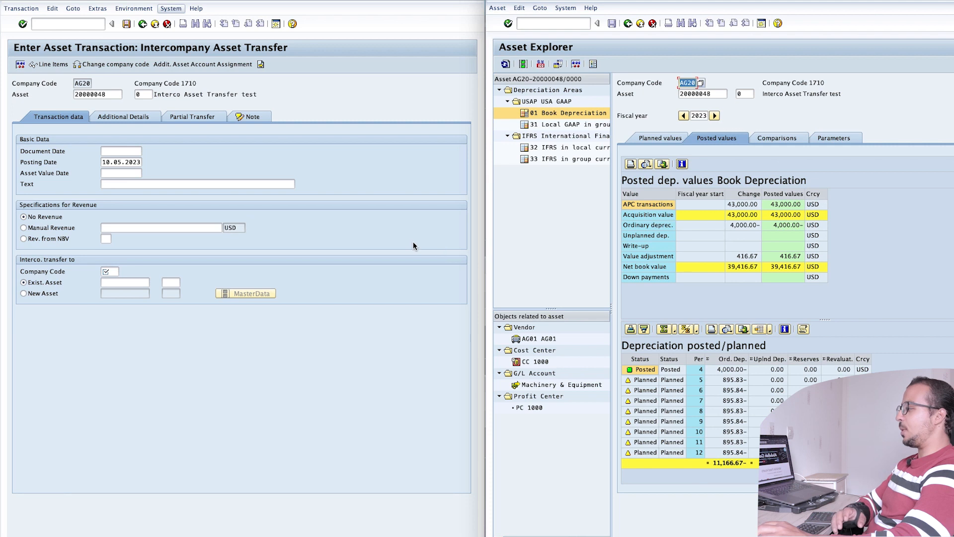
Step: Set the transfer's document date, posting date and asset value date to 01.06.2023
left_click(373, 192)
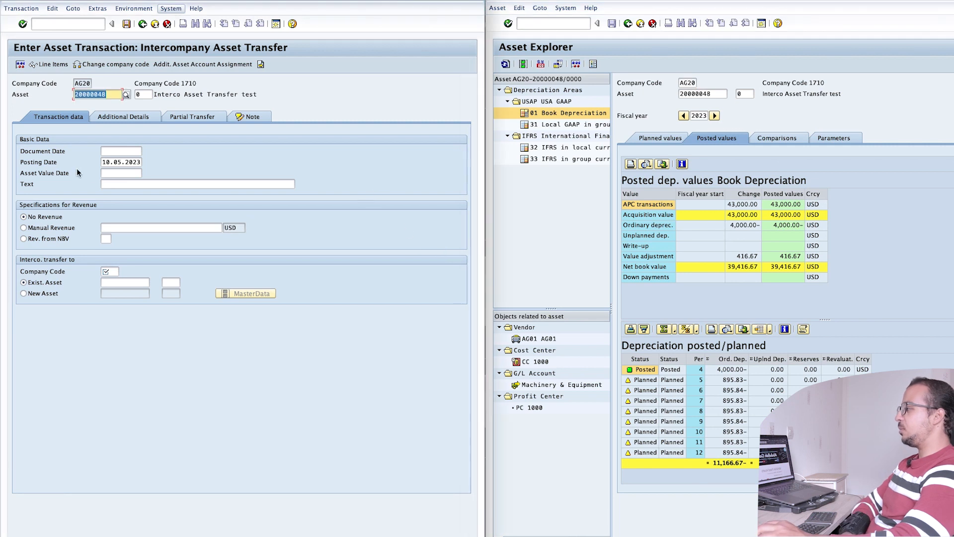
left_click(117, 152)
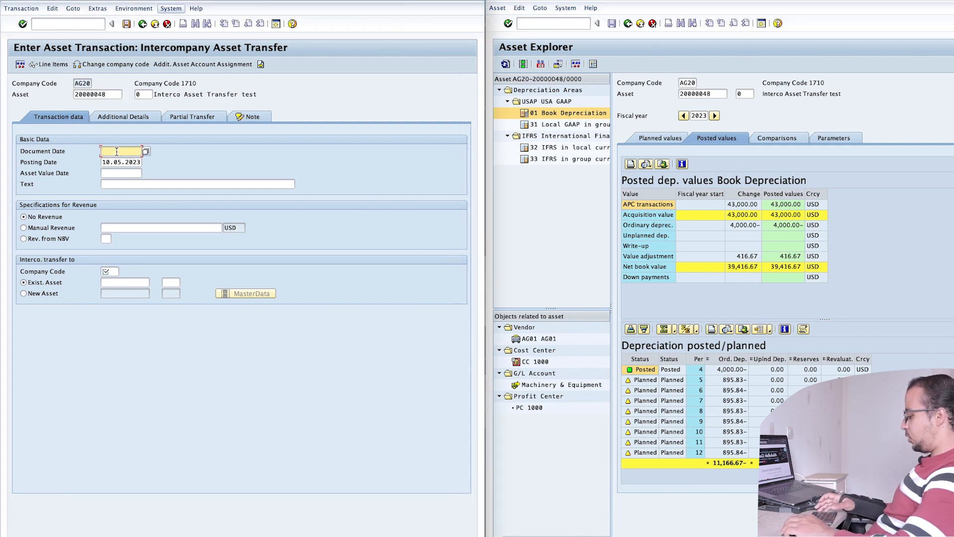
type("01")
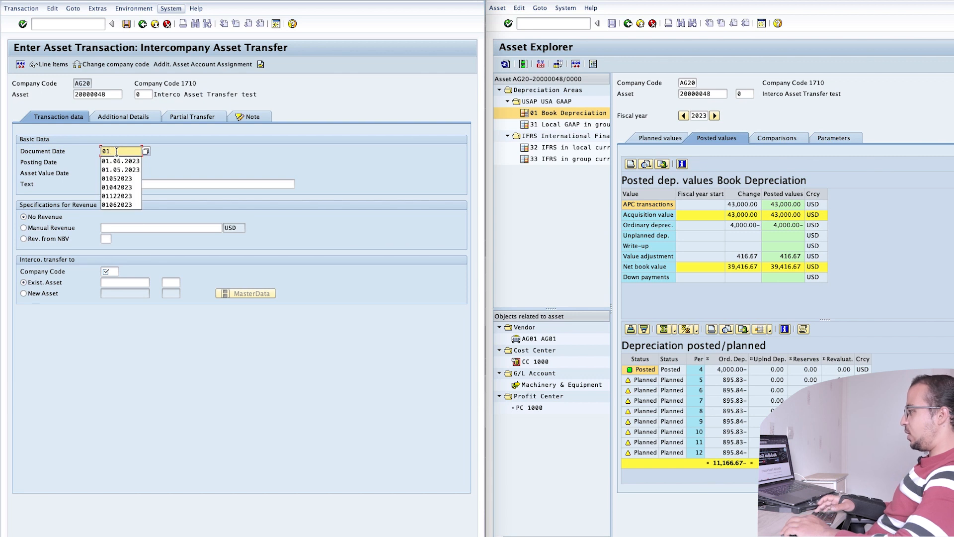
key("Down")
key("Return")
key("Tab")
type("01062023")
key("Tab")
type("01062023")
key("Tab")
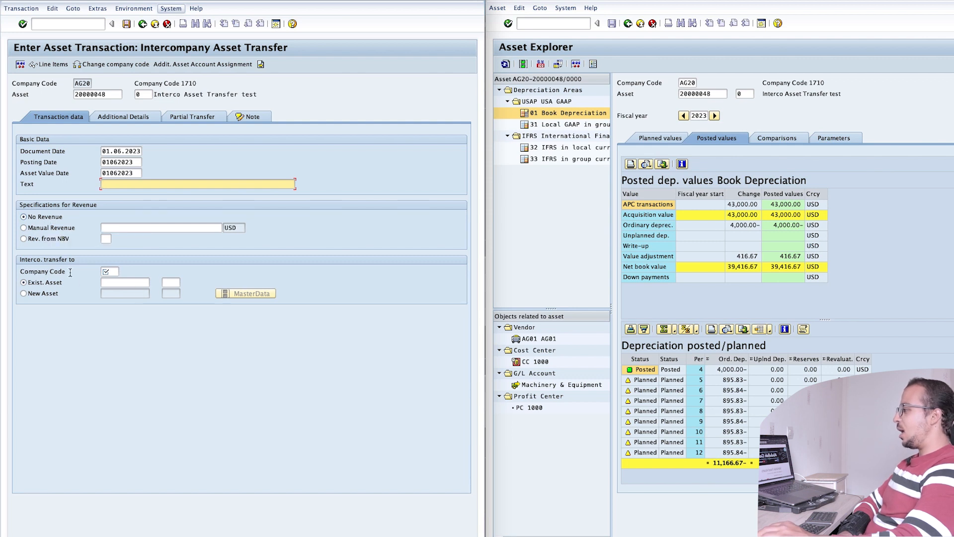
Step: Set the receiving company code to AG30 and choose a new asset as the transfer target
left_click(108, 269)
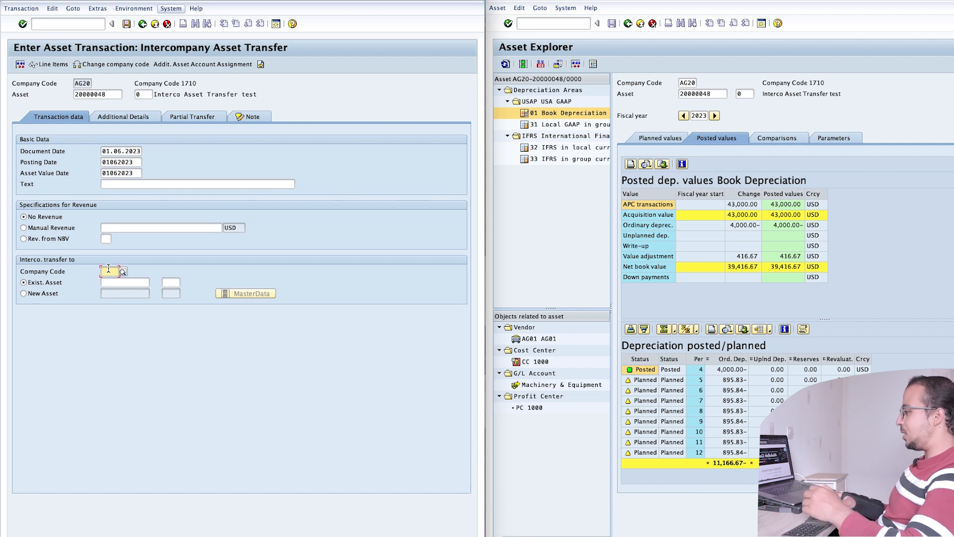
type("AG20")
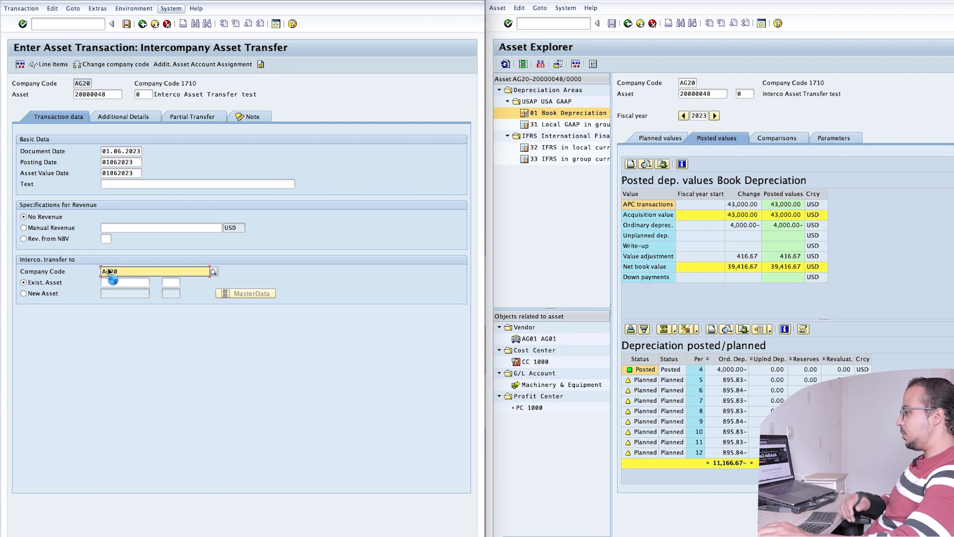
left_click(114, 281)
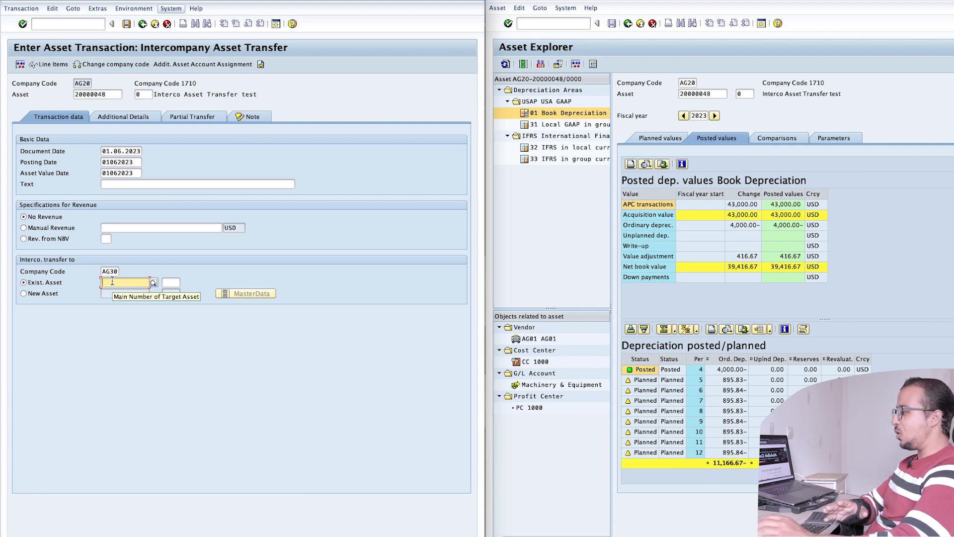
left_click(22, 293)
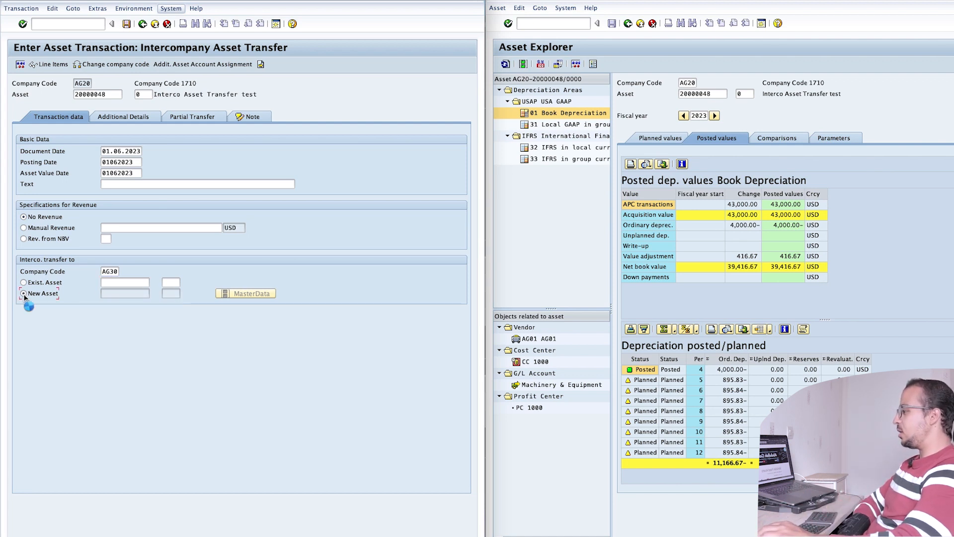
Step: Open the master data for the new target asset and assign cost center 31000
left_click(242, 294)
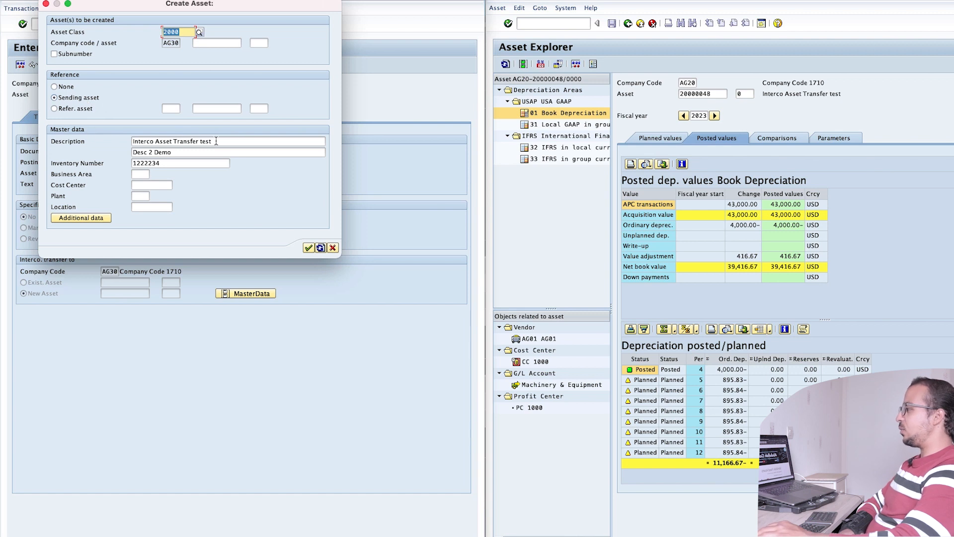
left_click_drag(215, 141, 124, 141)
left_click_drag(222, 7, 332, 137)
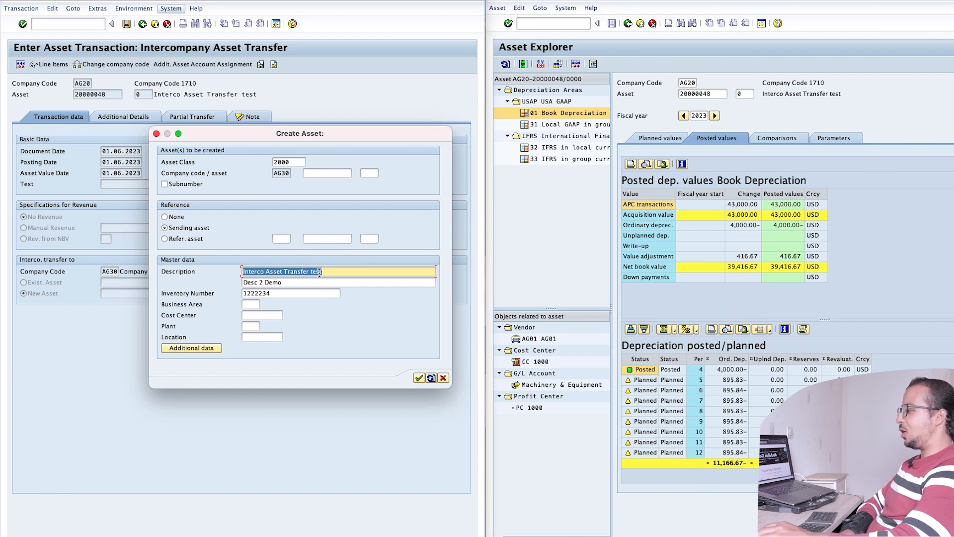
left_click(283, 293)
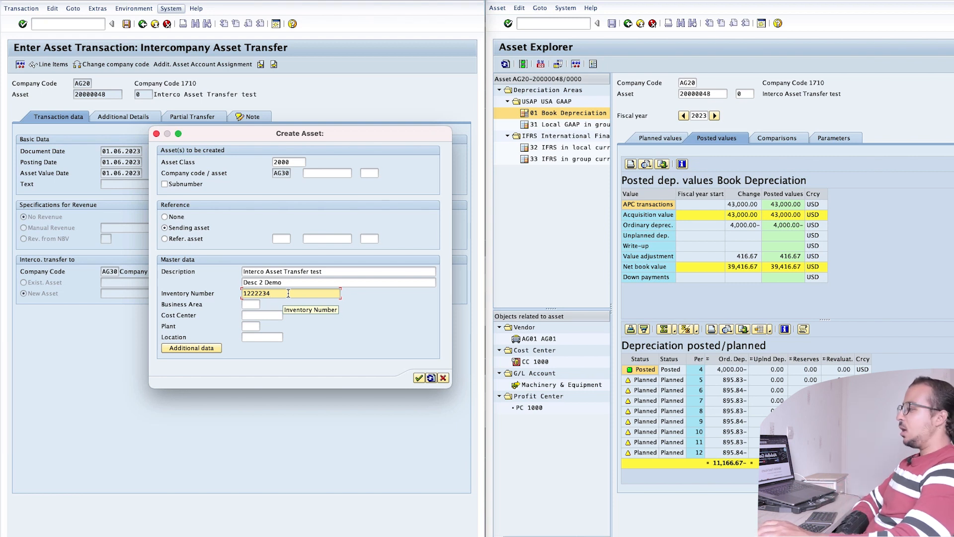
left_click(267, 315)
type("3")
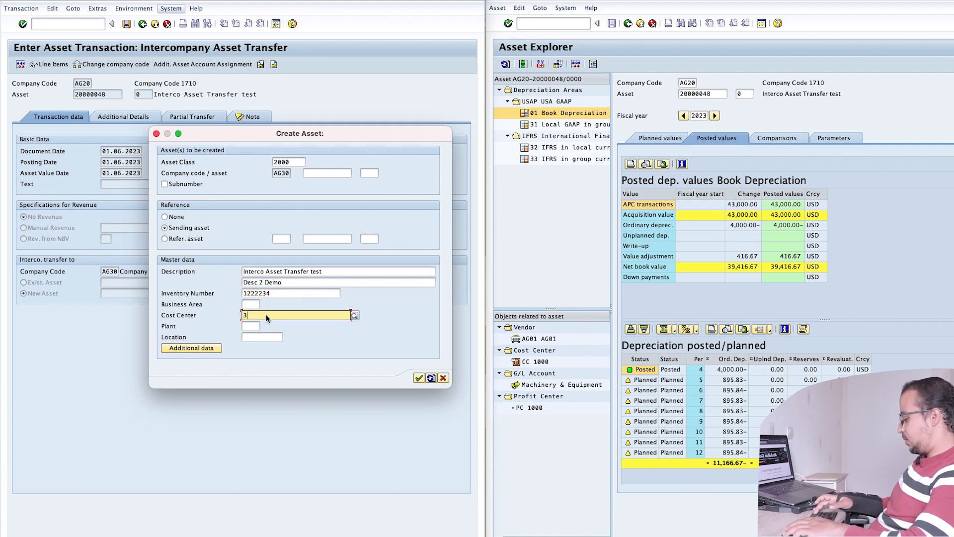
type("1000")
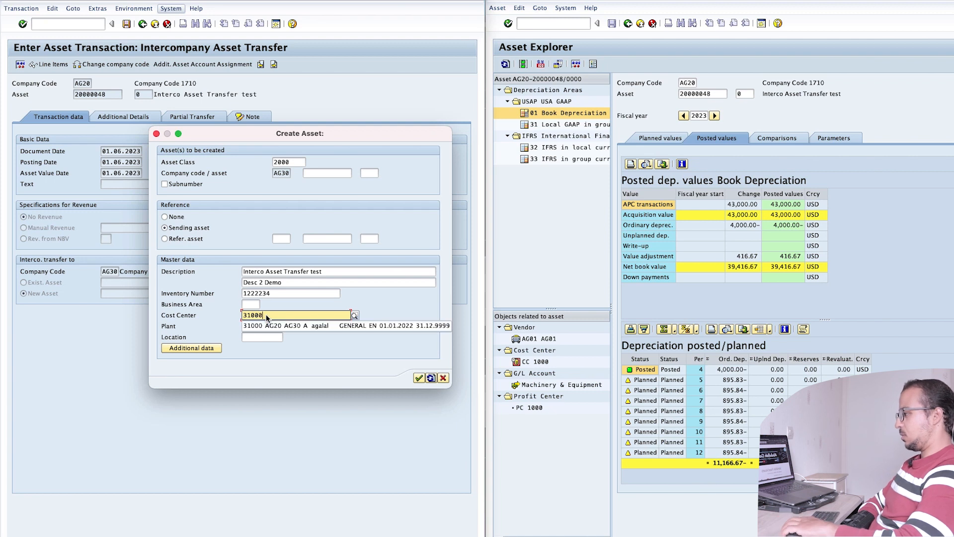
Step: Review the new asset's additional master data, including its origin details, and confirm the asset creation entries
left_click(211, 349)
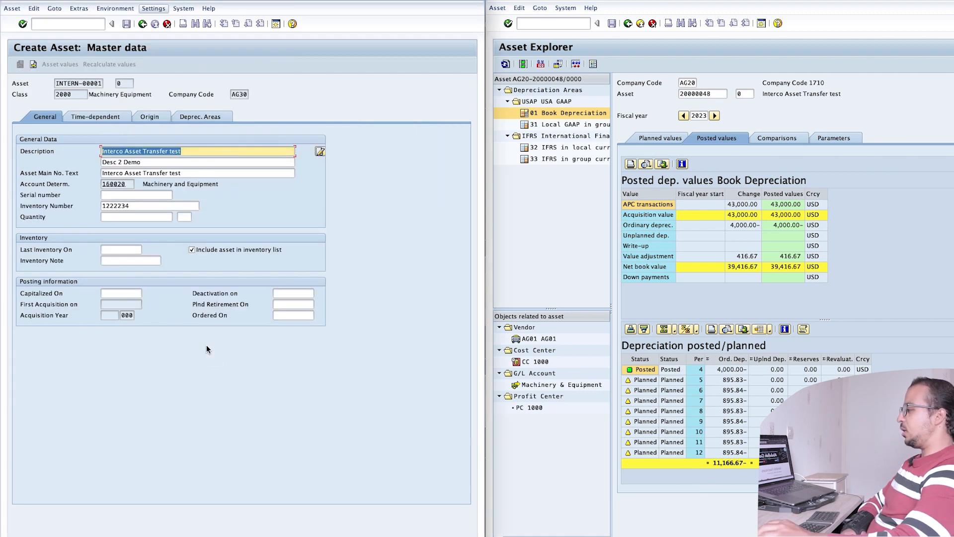
left_click(70, 116)
left_click(152, 118)
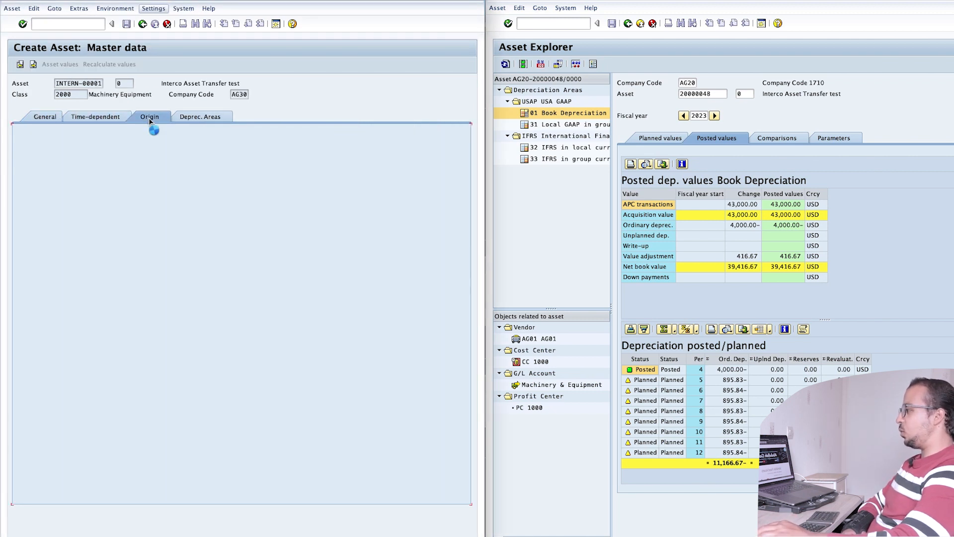
left_click(60, 118)
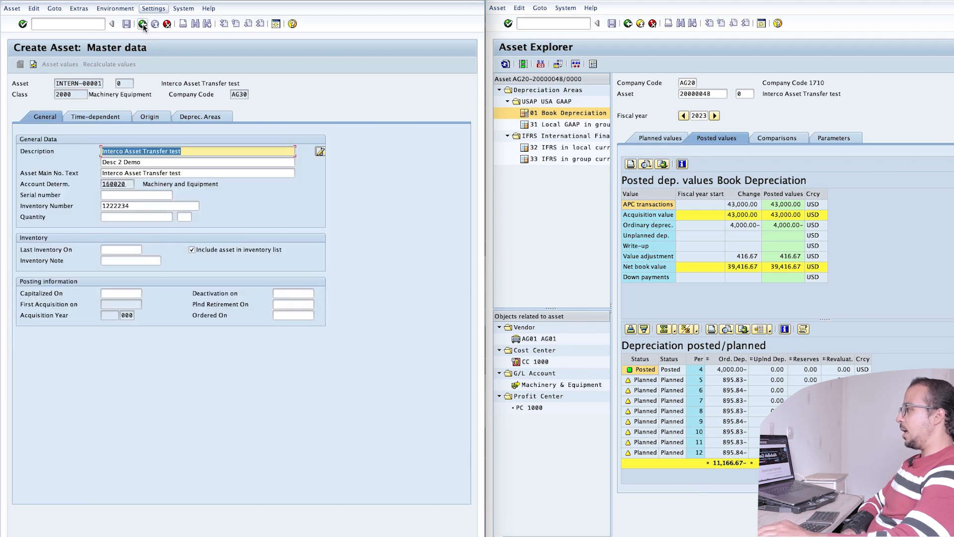
key("F3")
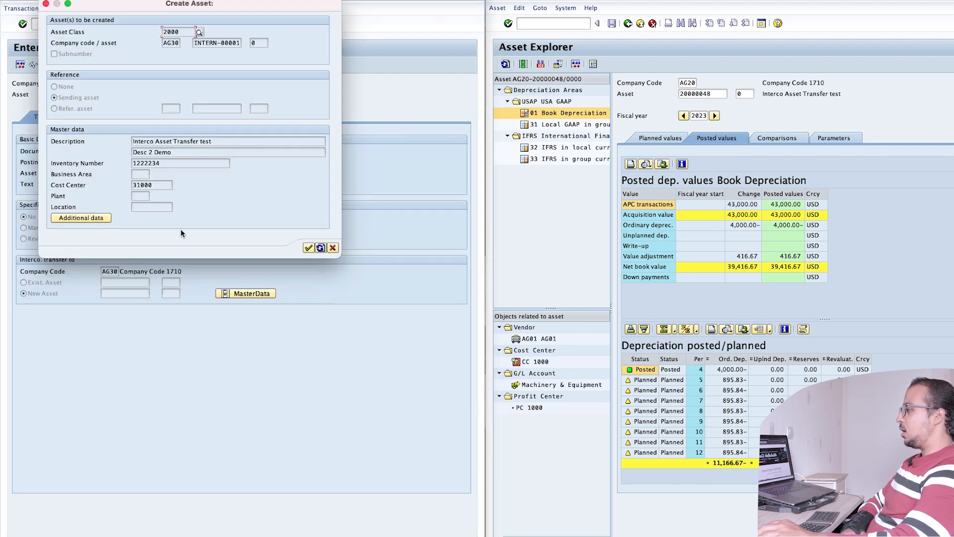
left_click(308, 248)
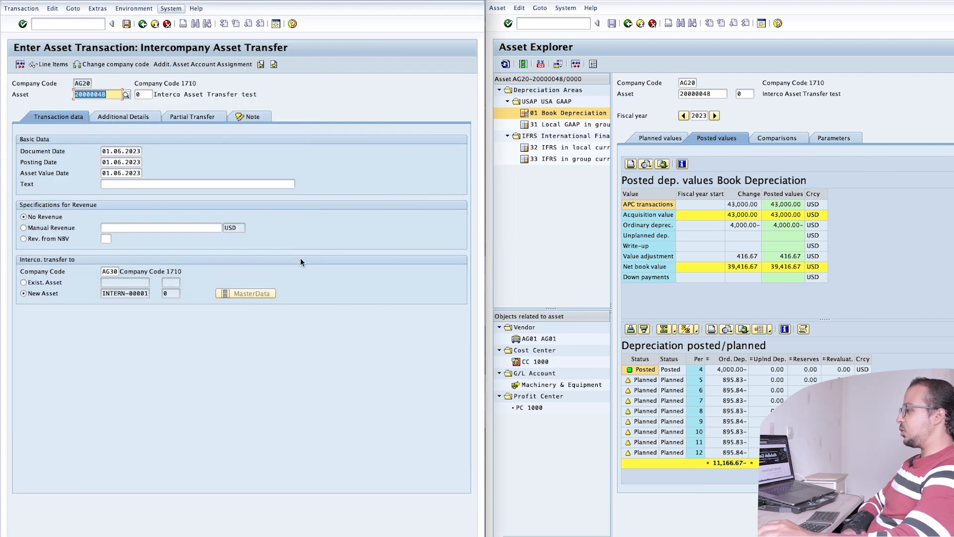
Step: Select transfer variant 1, Gross method, in the transfer's additional details
left_click(125, 117)
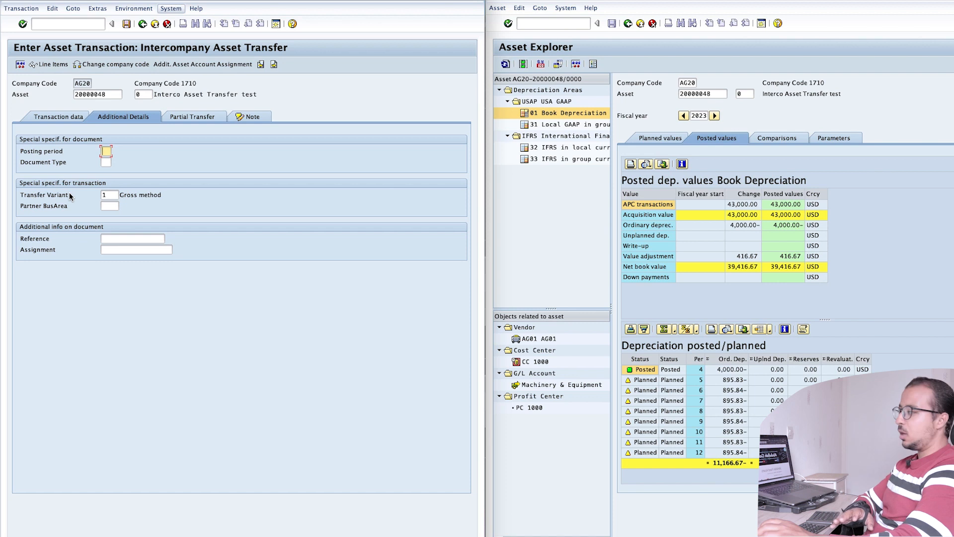
left_click(114, 196)
left_click(124, 199)
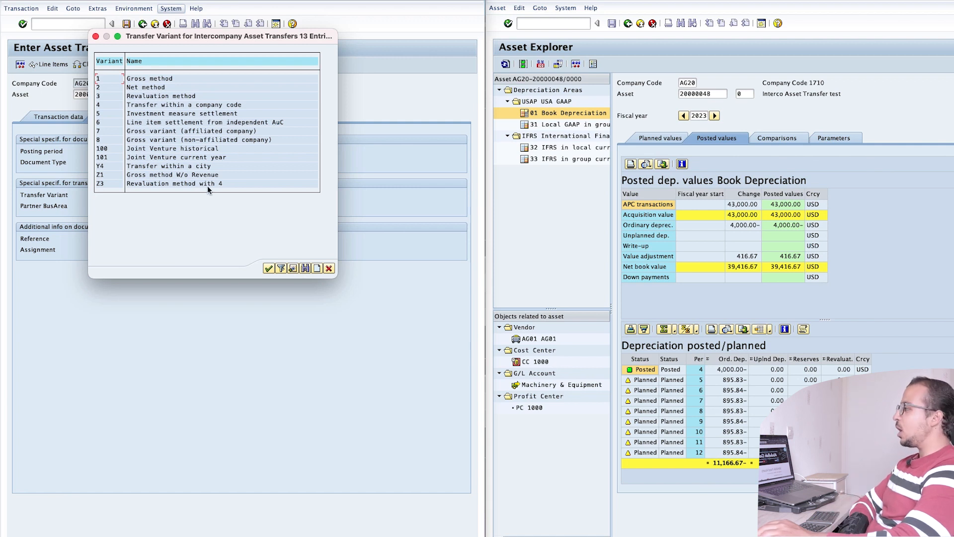
double_click(144, 79)
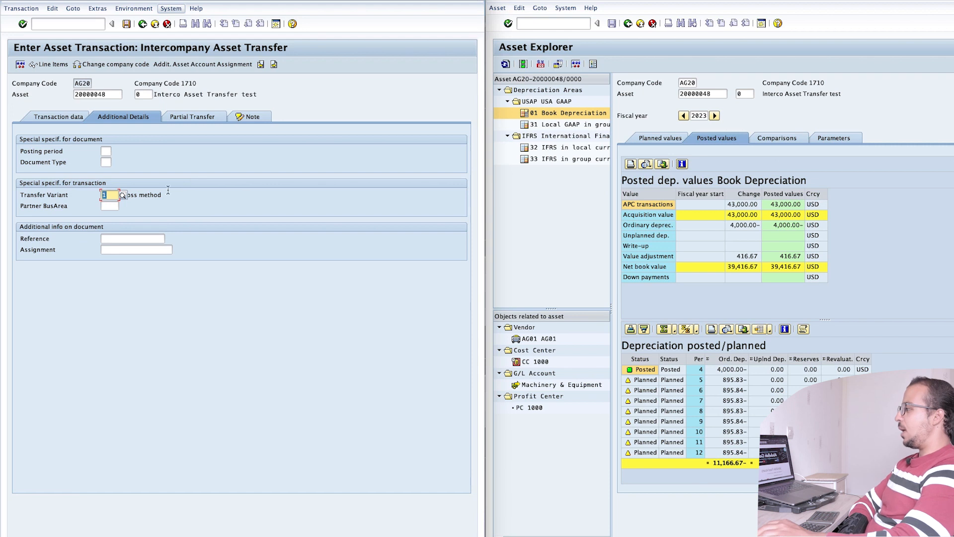
Step: Set up a partial transfer with a percentage rate of 50, referenced to current-year acquisition, and check the source asset's planned values
left_click(193, 116)
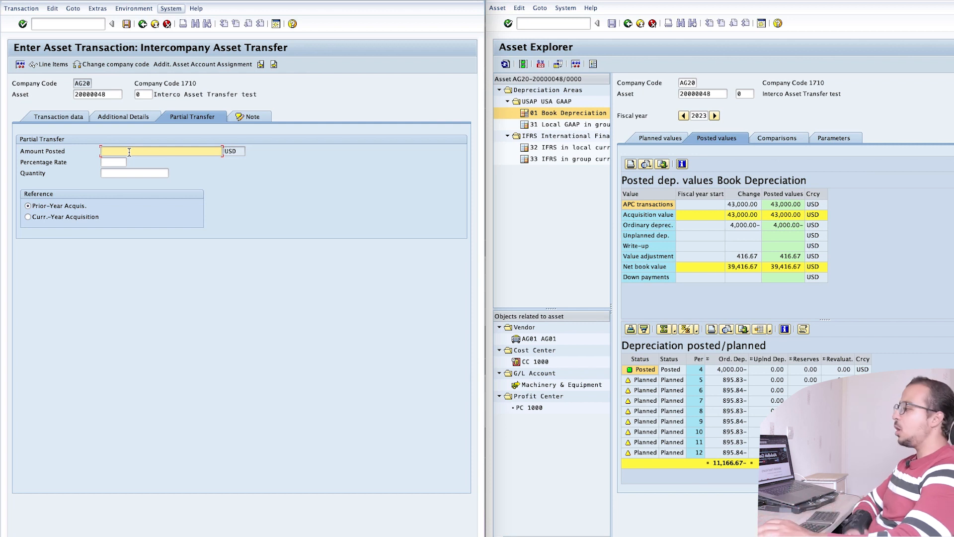
left_click(106, 163)
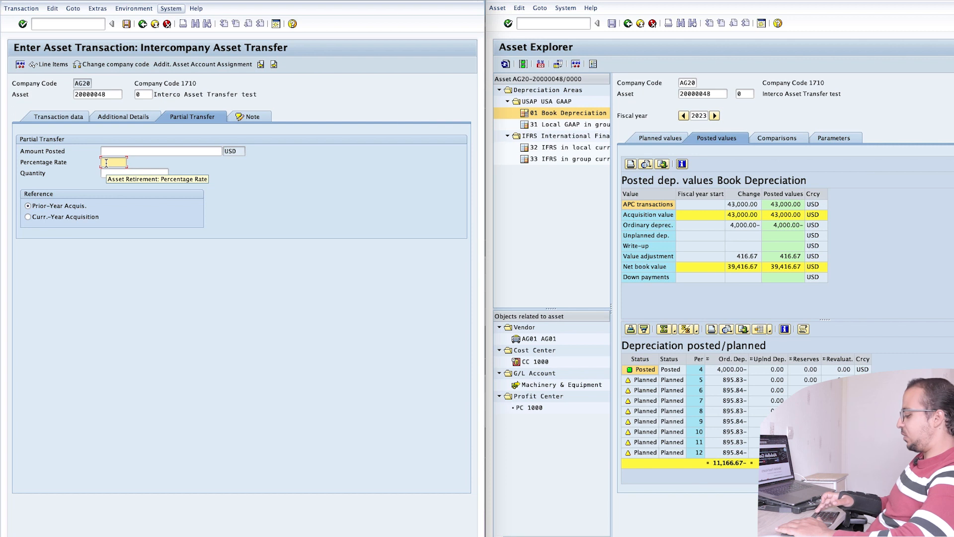
type("50")
left_click(168, 164)
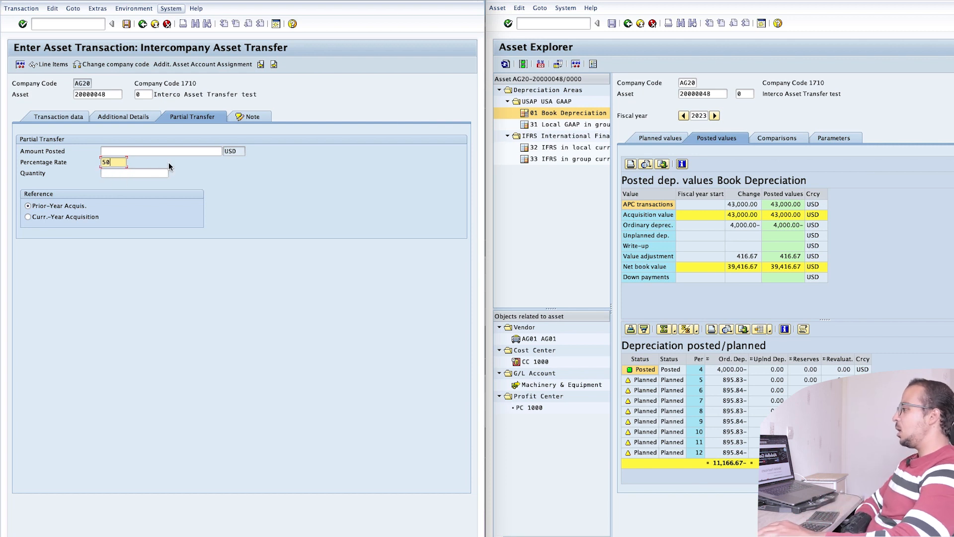
left_click(43, 216)
left_click(657, 139)
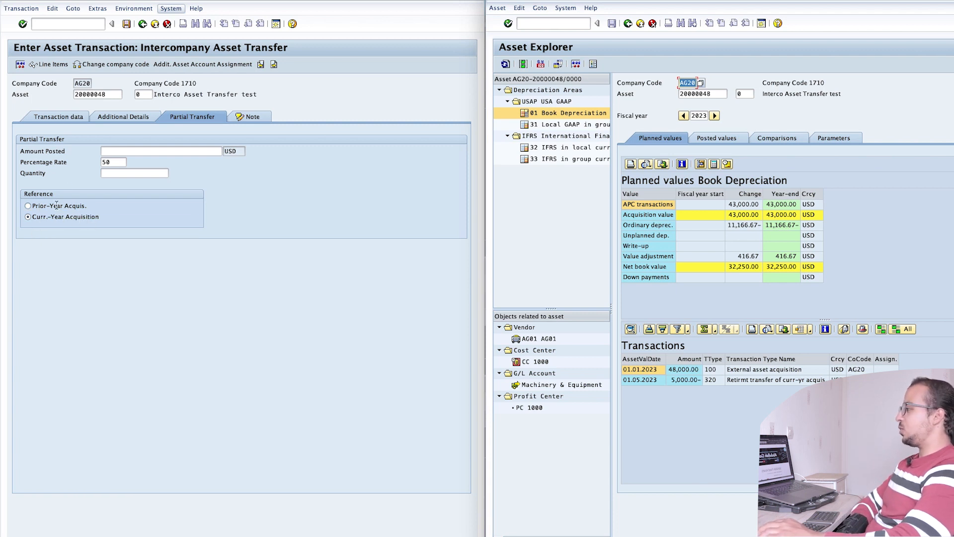
Step: Return to the basic transaction data, simulate the transfer posting, and review the document header and its company code
left_click(65, 118)
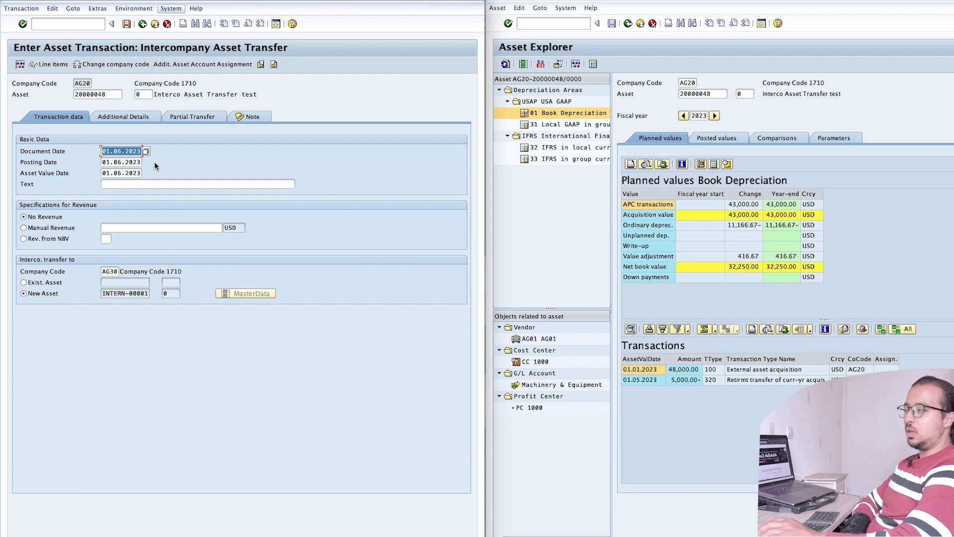
left_click(20, 65)
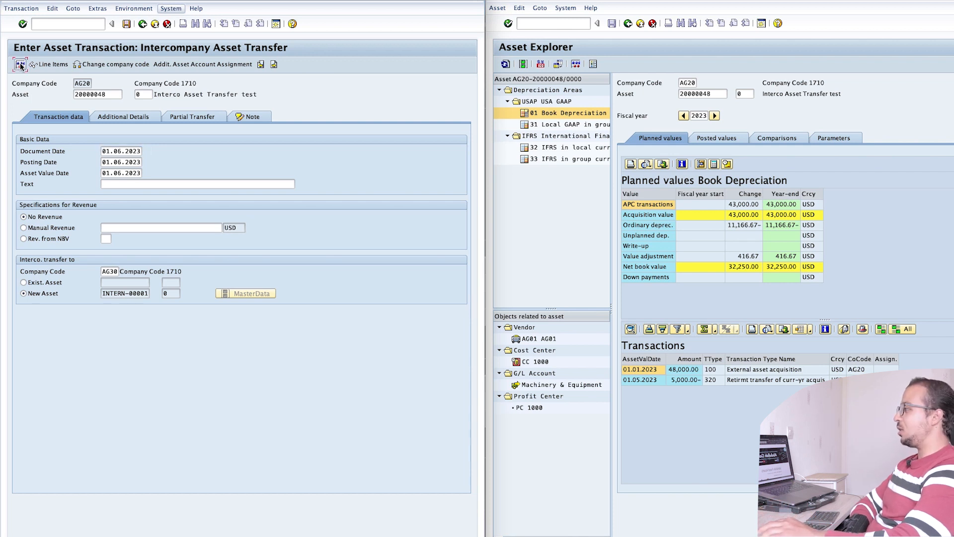
left_click_drag(30, 100, 135, 101)
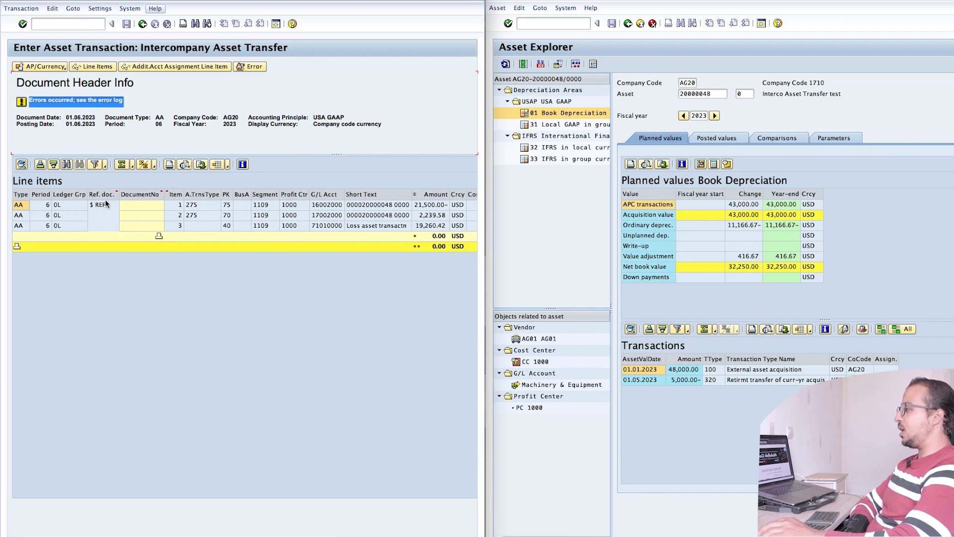
left_click_drag(220, 117, 243, 117)
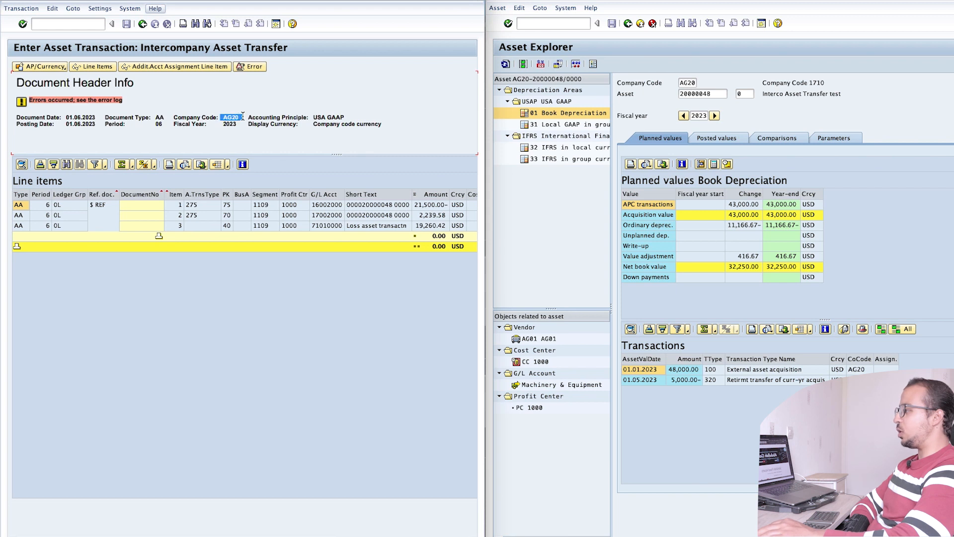
left_click(244, 134)
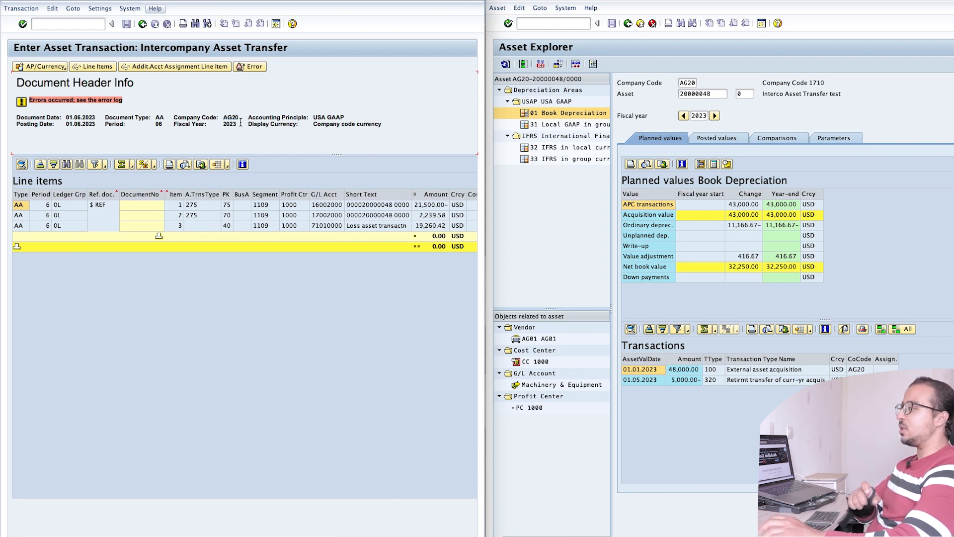
Step: Open the simulation's error log, read the error's detailed diagnosis and procedure, and close both message windows
left_click(250, 66)
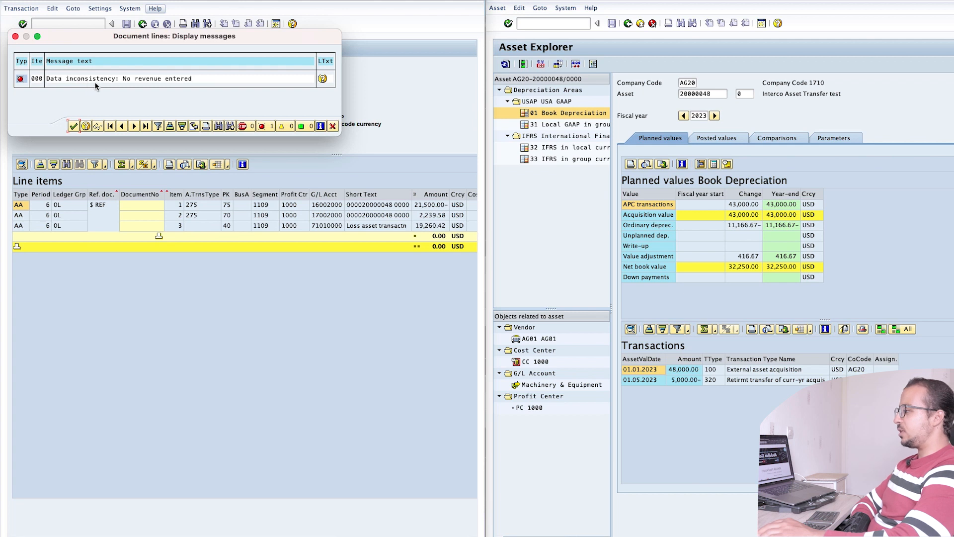
left_click(322, 79)
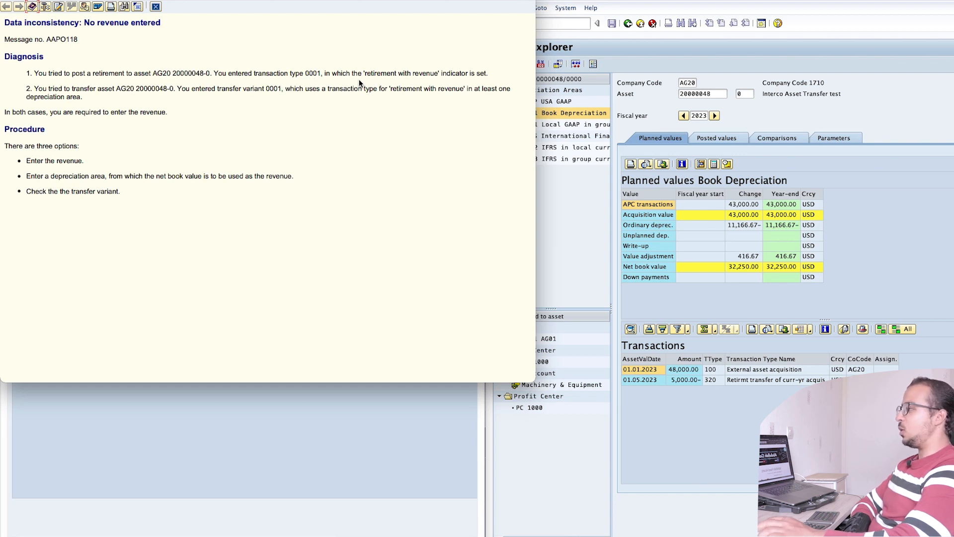
left_click_drag(488, 75, 317, 68)
left_click(317, 68)
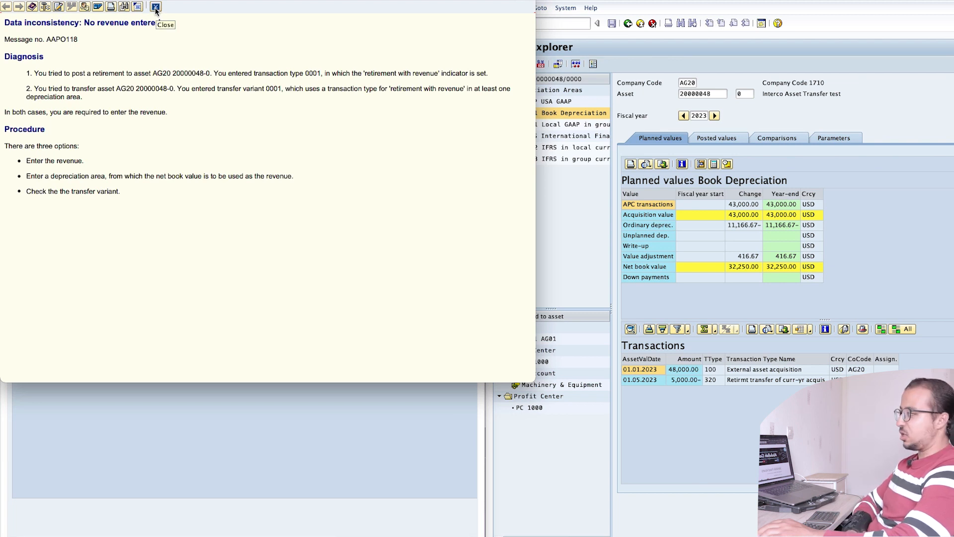
left_click(155, 7)
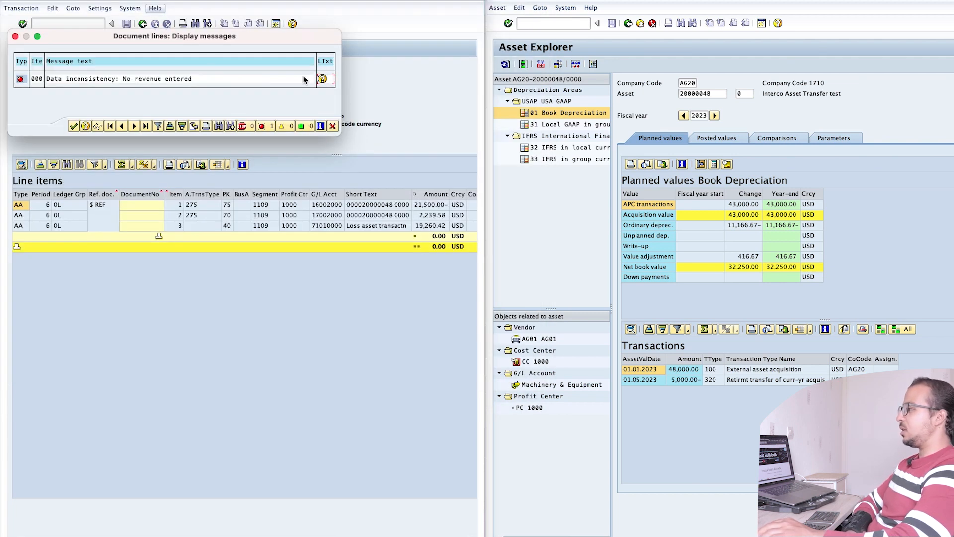
left_click(333, 126)
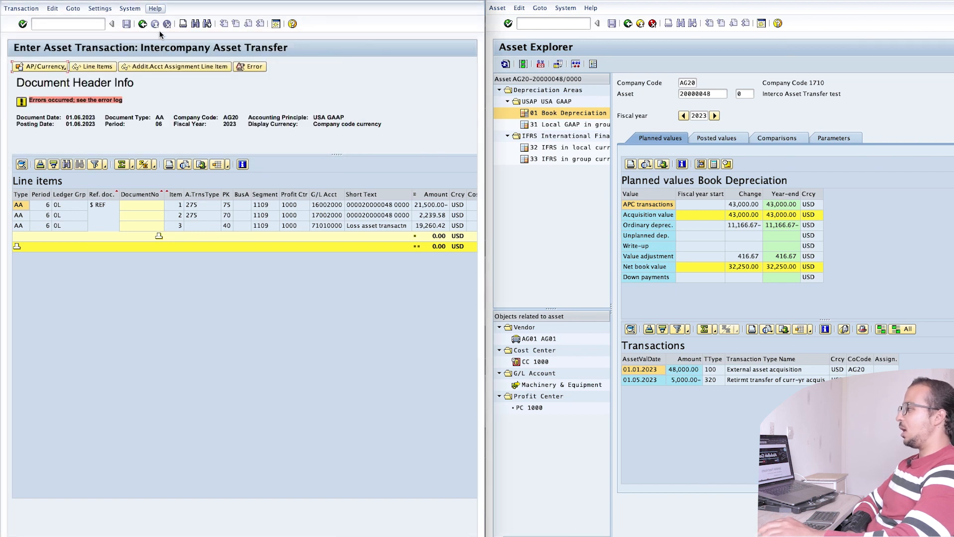
Step: Return to the transaction data and enter a manual revenue of 1,000.00 USD for the transfer
left_click(143, 23)
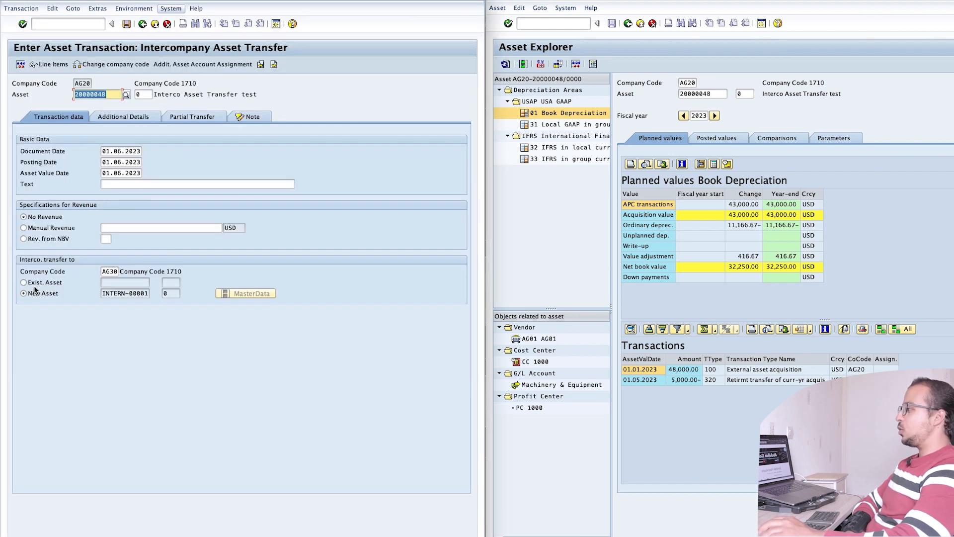
left_click(36, 228)
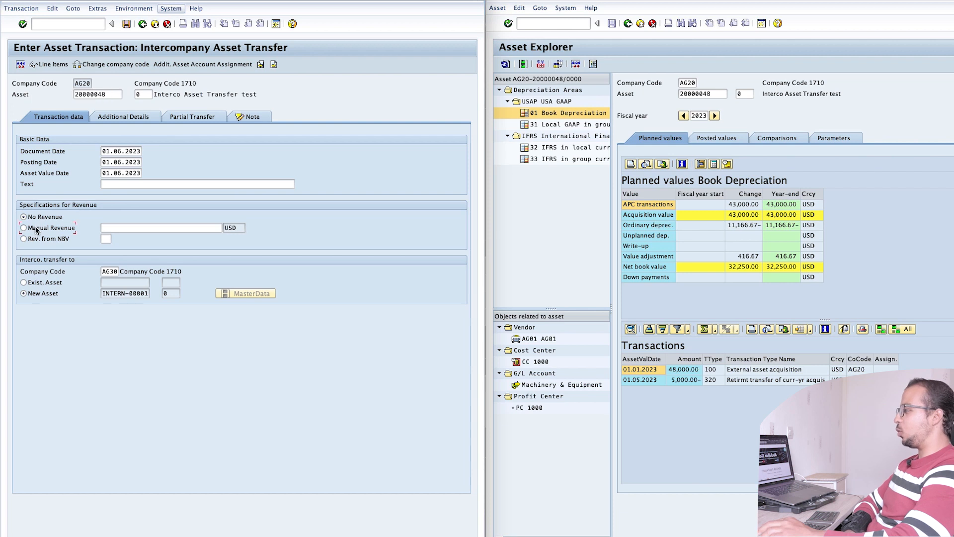
left_click(131, 229)
type("1")
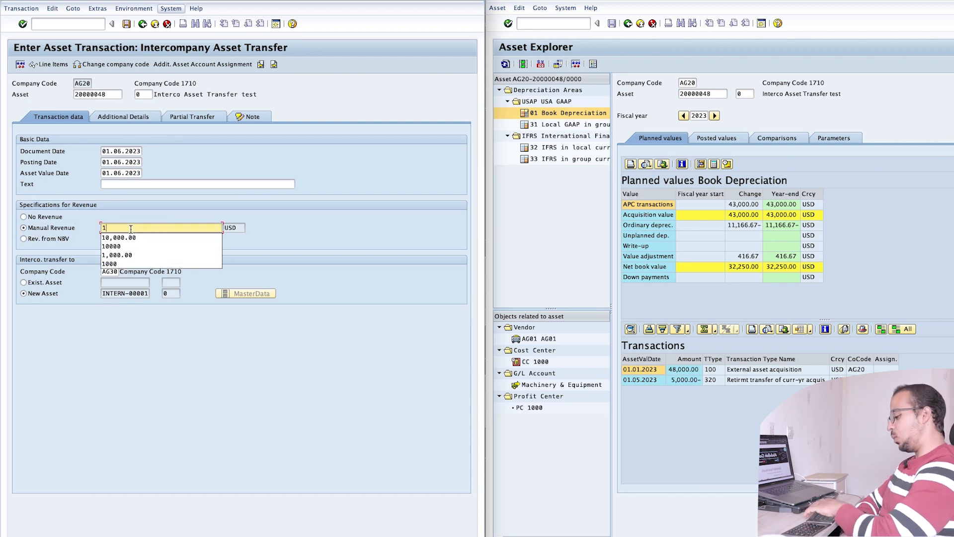
type("000")
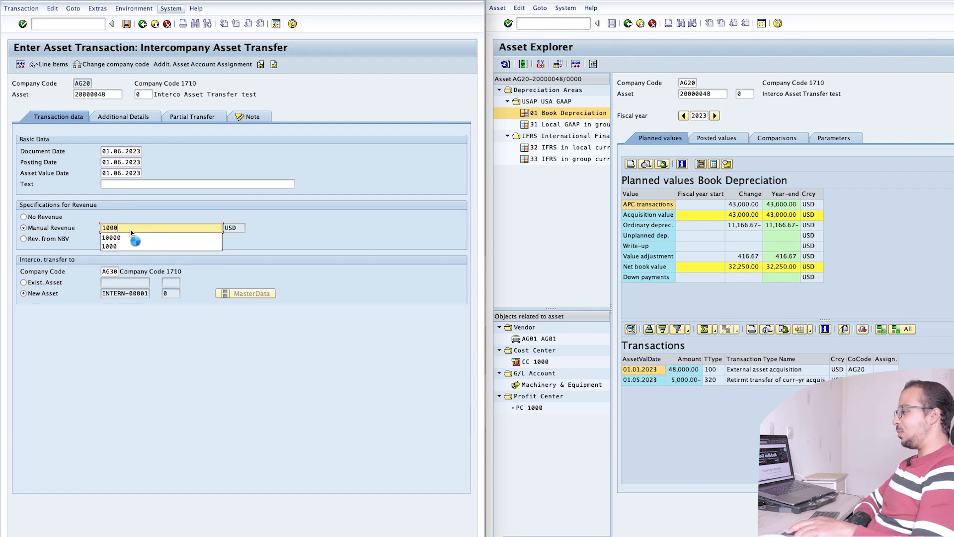
key("Return")
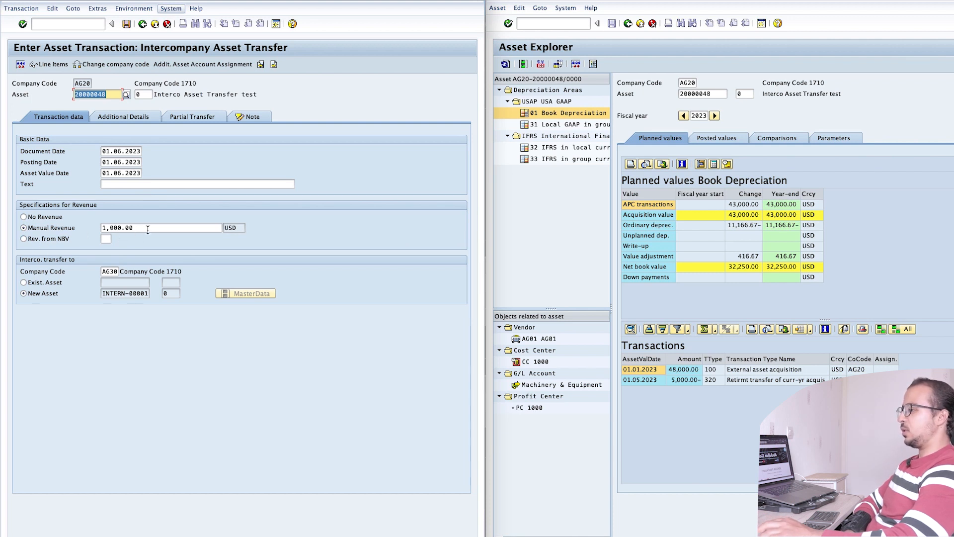
Step: Simulate the transfer again and switch to the PowerPoint slides, placing them alongside to compare the affiliate clearing entry under Retirement with Revenue
left_click(21, 67)
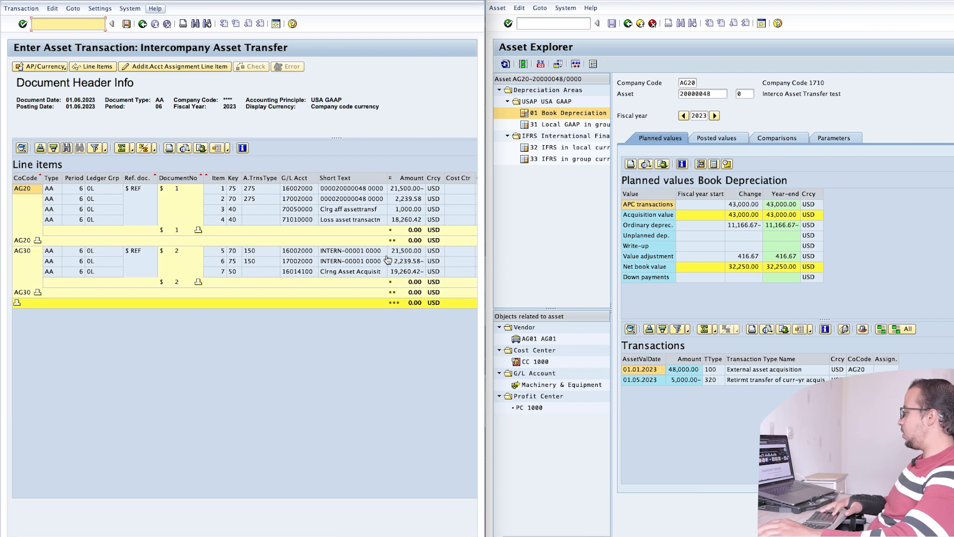
key("super+Tab")
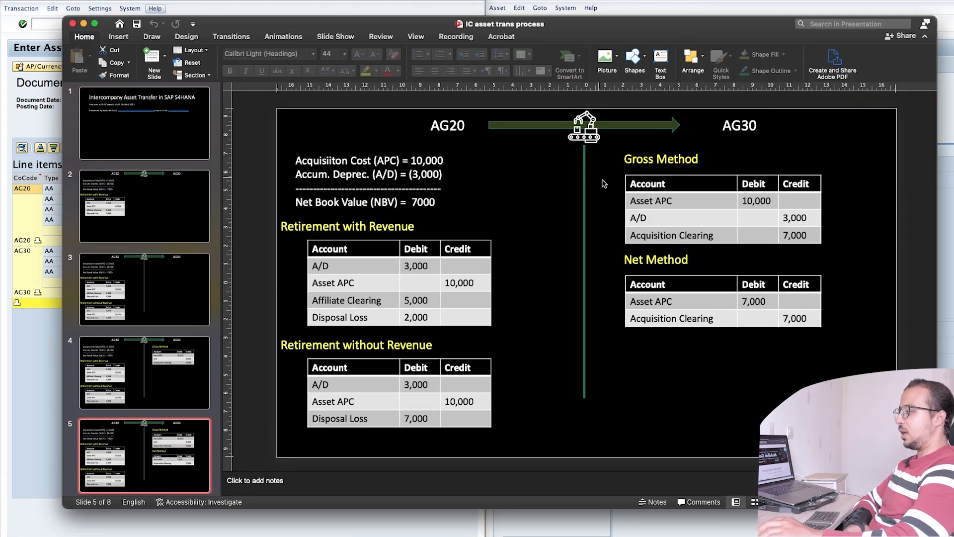
left_click_drag(605, 36, 719, 74)
left_click_drag(488, 75, 780, 44)
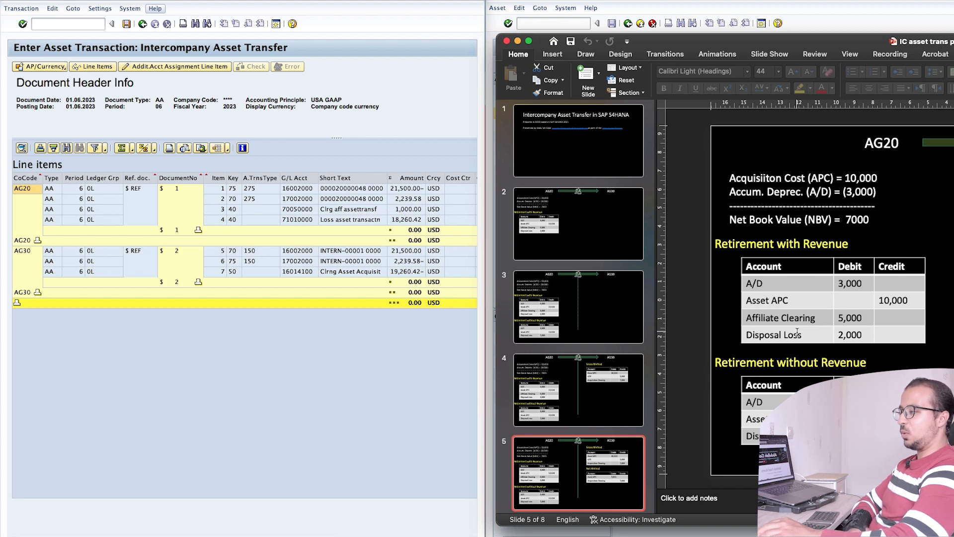
left_click_drag(815, 318, 746, 319)
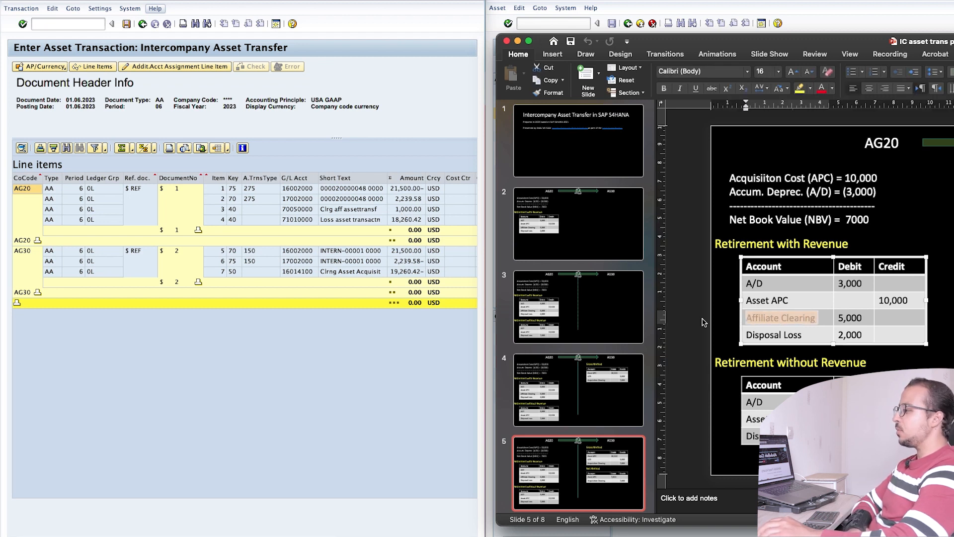
Step: Examine the simulated line items: the AG20 loss line, the retirement transaction types, and the AG30 acquisition clearing line
left_click(406, 223)
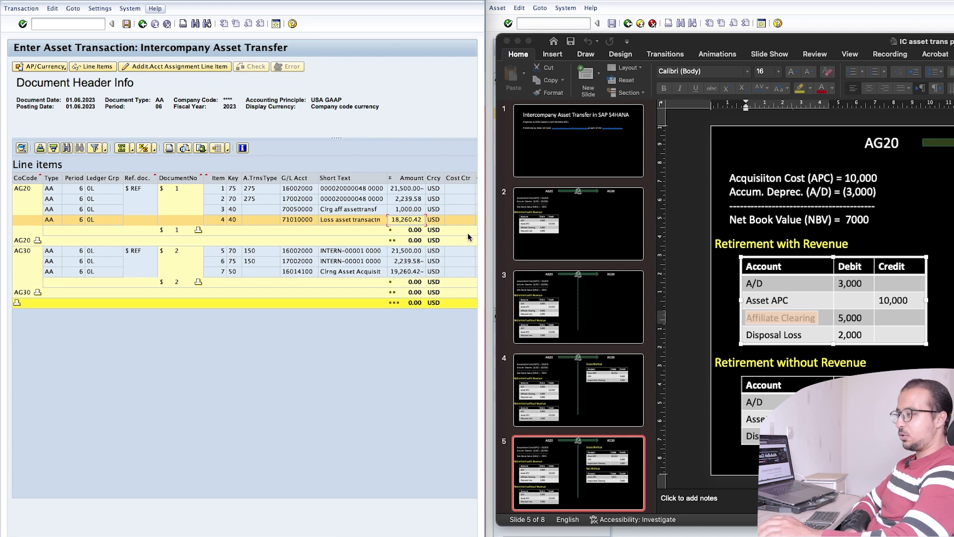
left_click(256, 191)
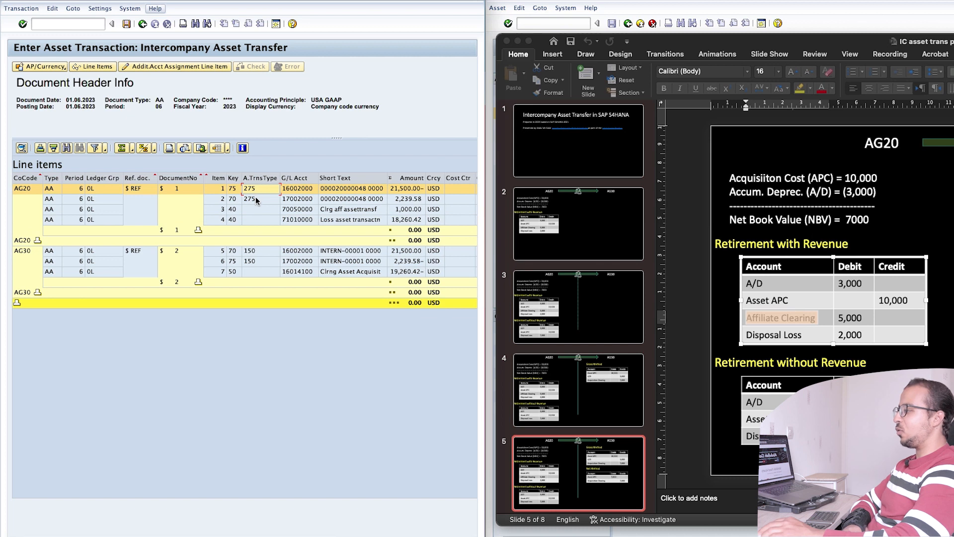
left_click(256, 199)
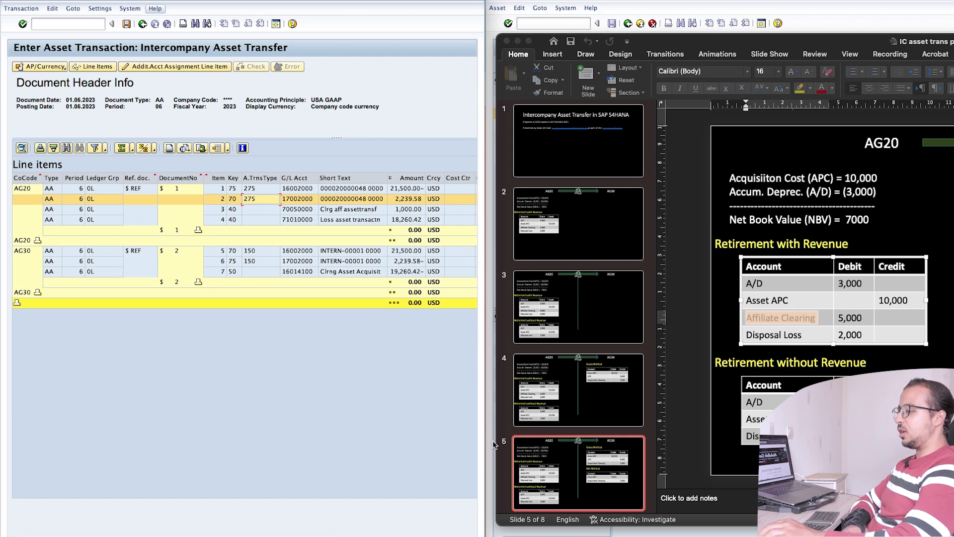
left_click(322, 273)
left_click(951, 267)
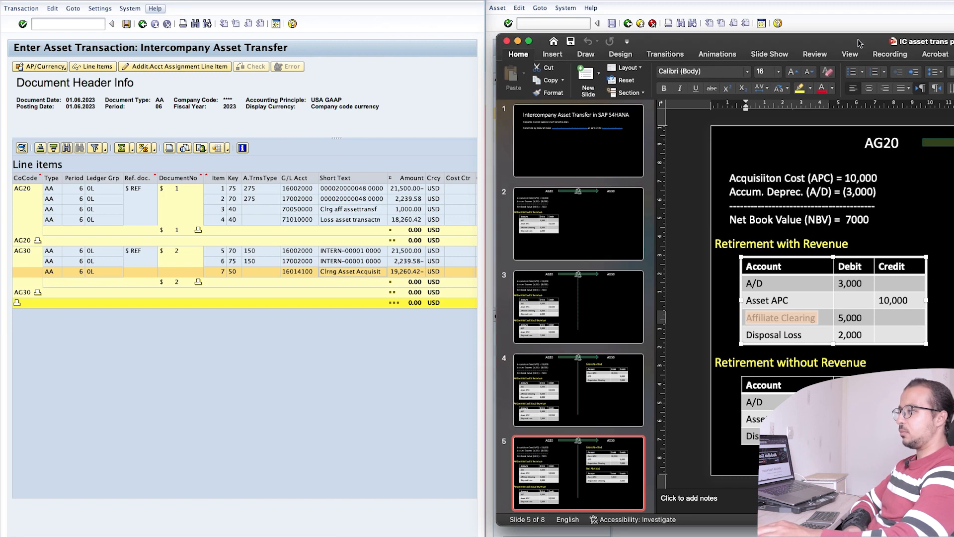
Step: Reposition the presentation to view the AG30 Gross and Net Method entries, and compare them with the simulated documents
left_click_drag(916, 46, 658, 65)
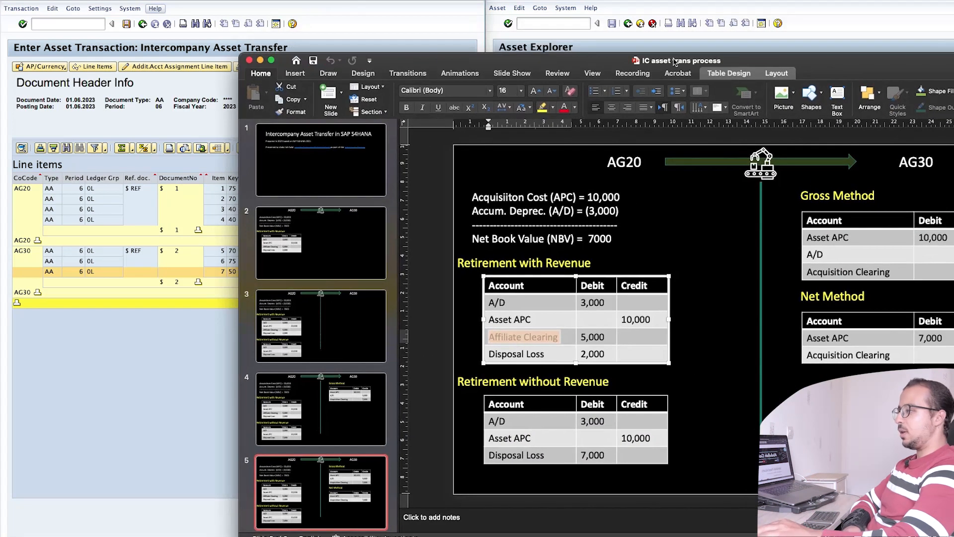
left_click_drag(830, 73, 858, 59)
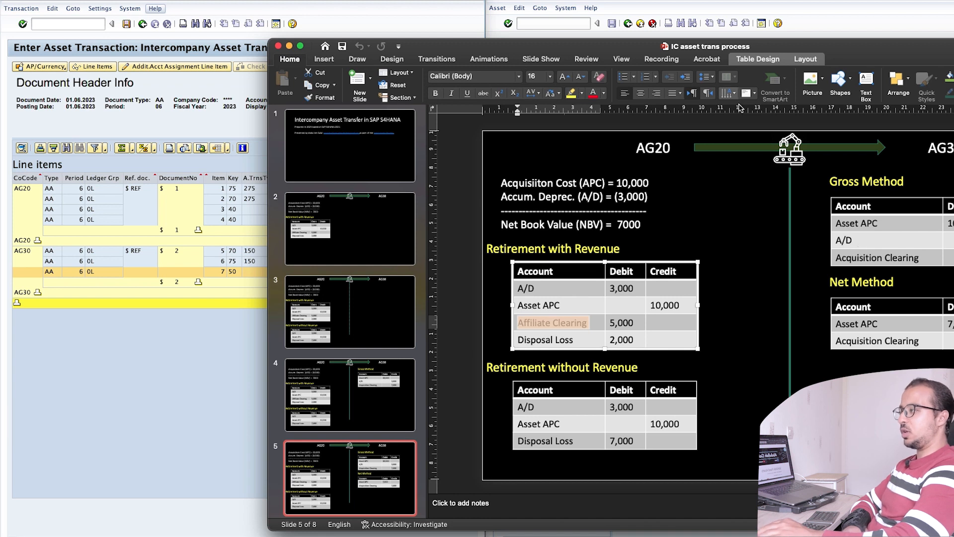
left_click_drag(607, 50, 860, 34)
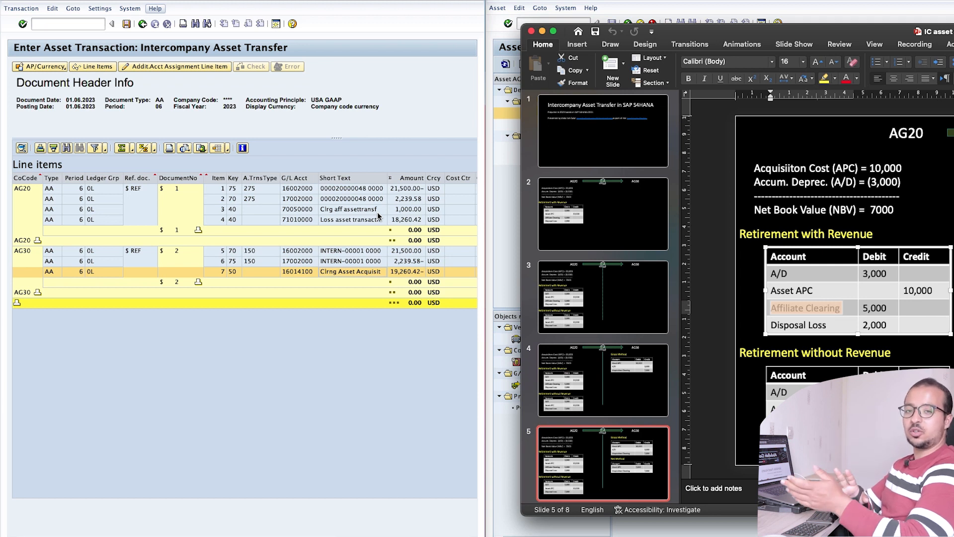
left_click(339, 332)
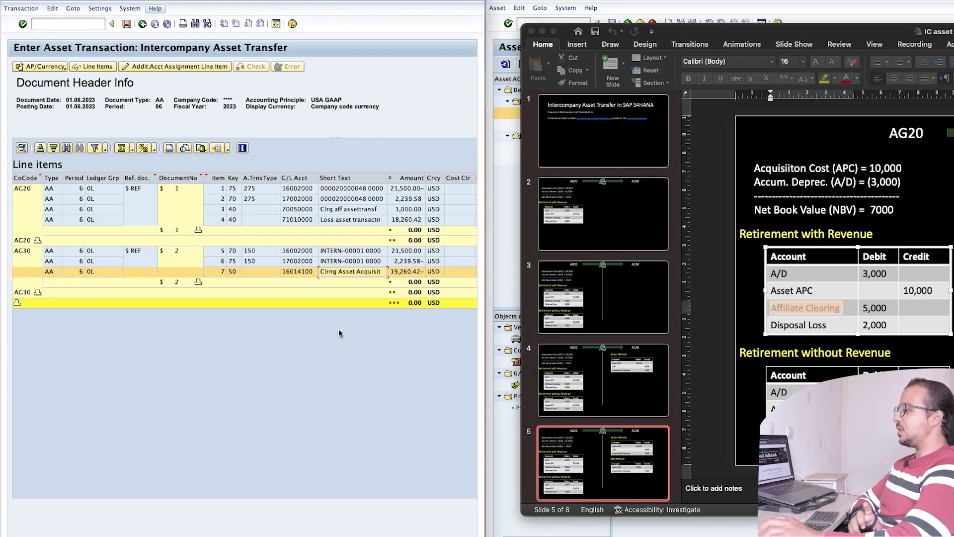
Step: Leave the simulation and change the transfer variant to 2, Net method, in the additional details
left_click(143, 24)
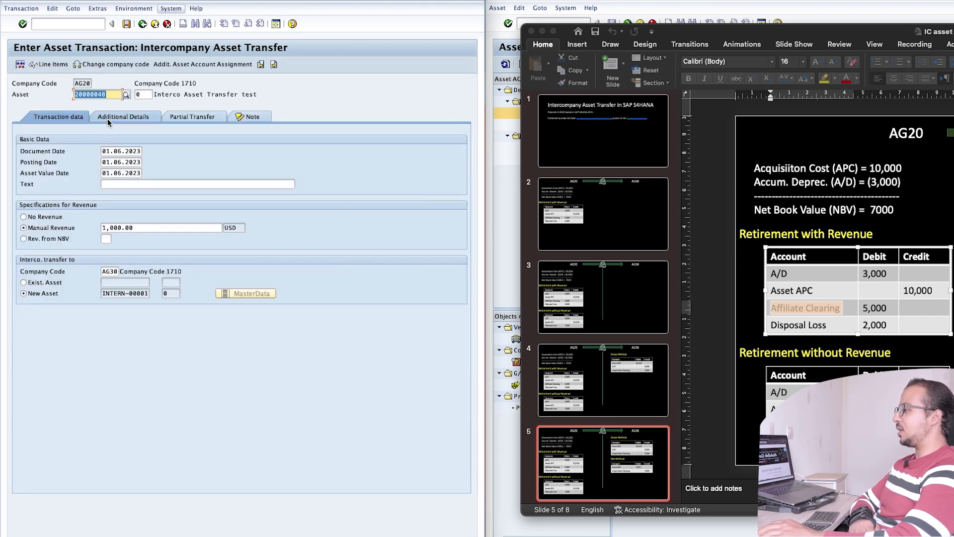
left_click(107, 123)
left_click(109, 194)
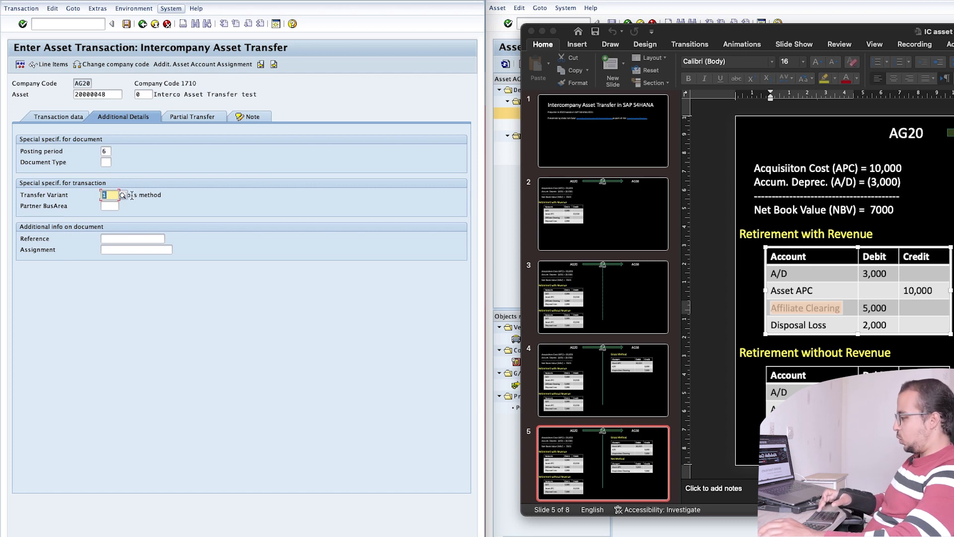
left_click(123, 196)
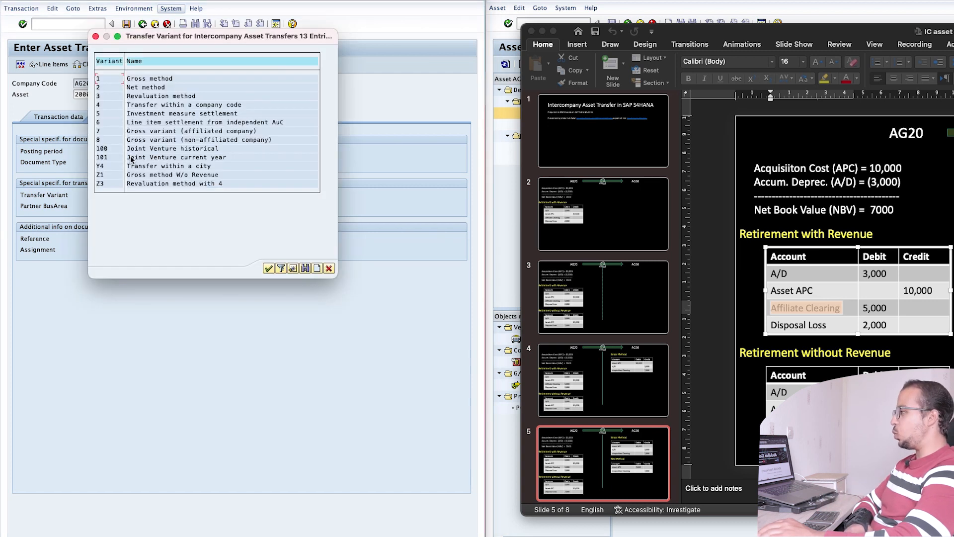
double_click(145, 88)
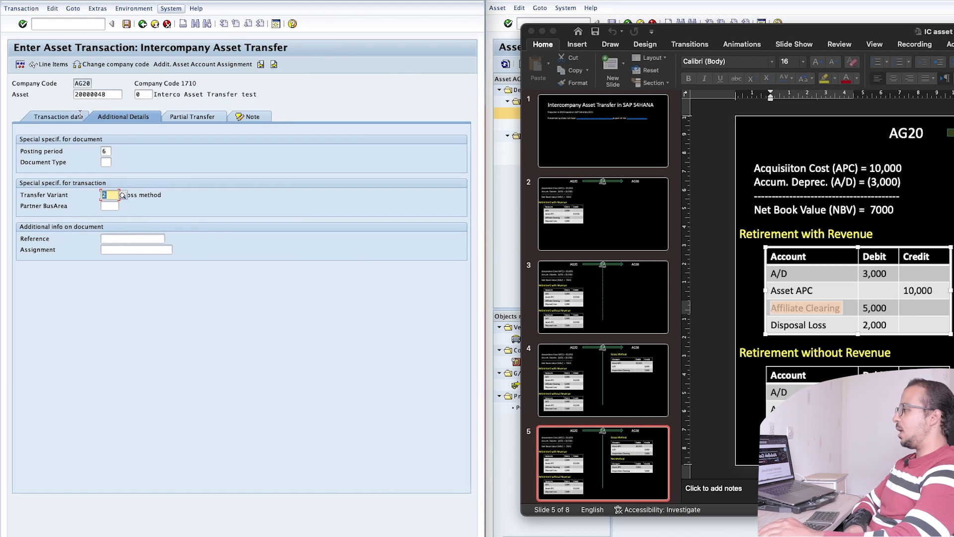
Step: Simulate the transfer with the Net method and compare its line items with the Net Method entries on the slide
left_click(20, 65)
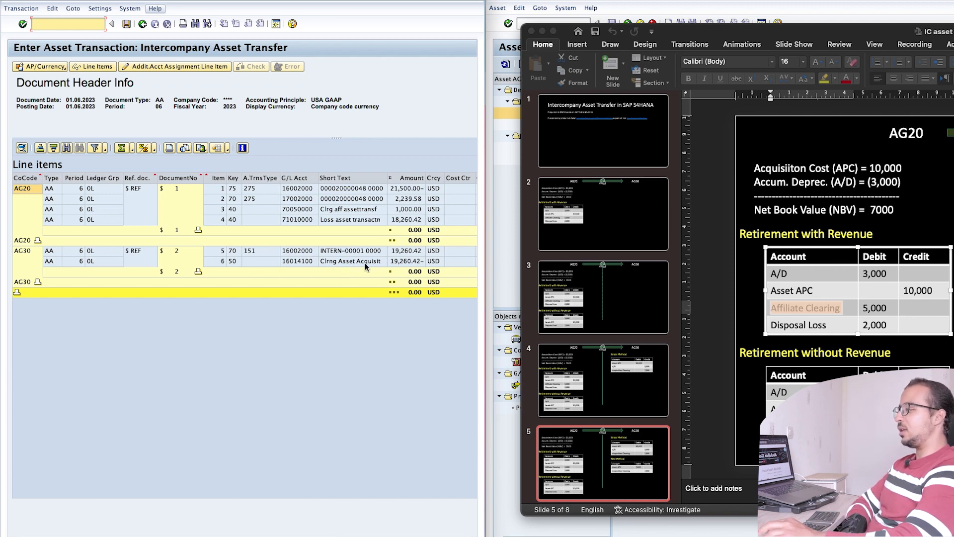
double_click(823, 38)
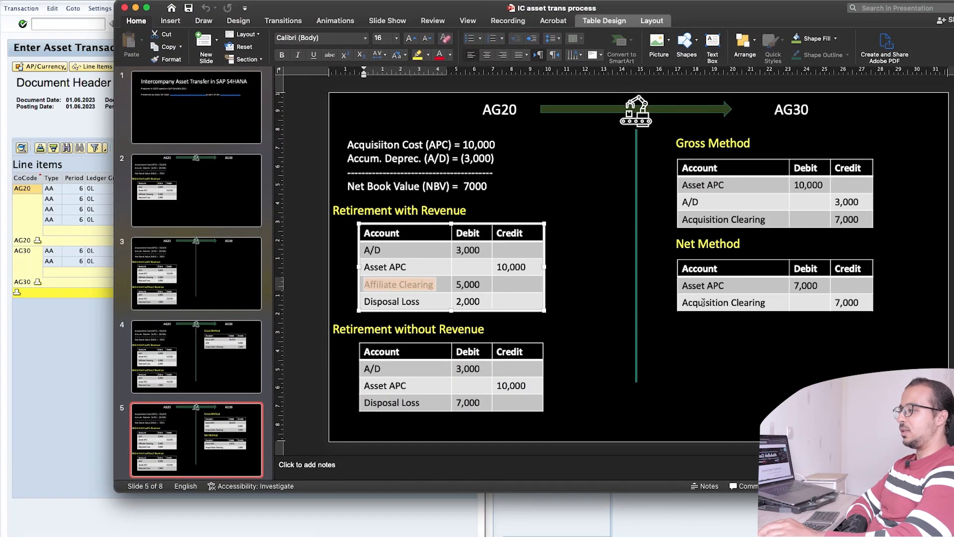
double_click(672, 11)
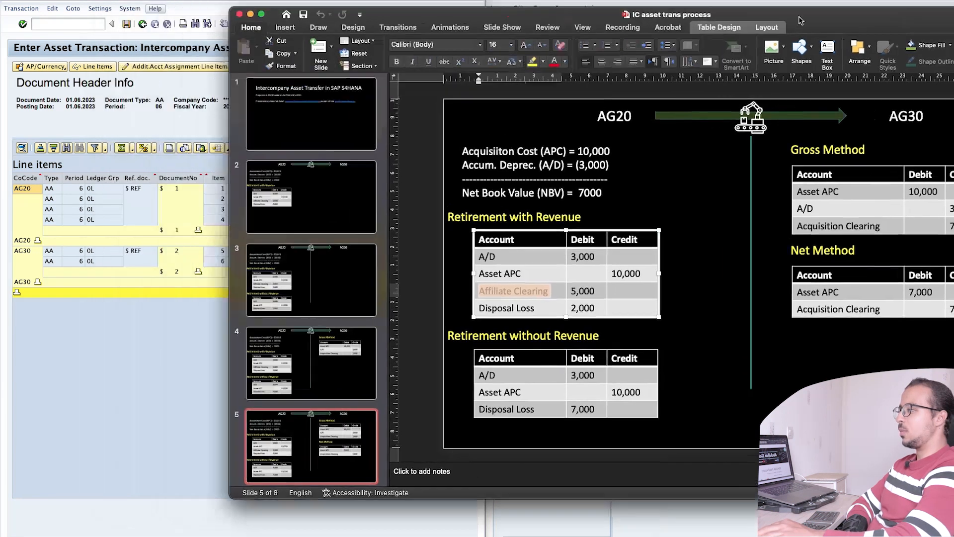
left_click(380, 325)
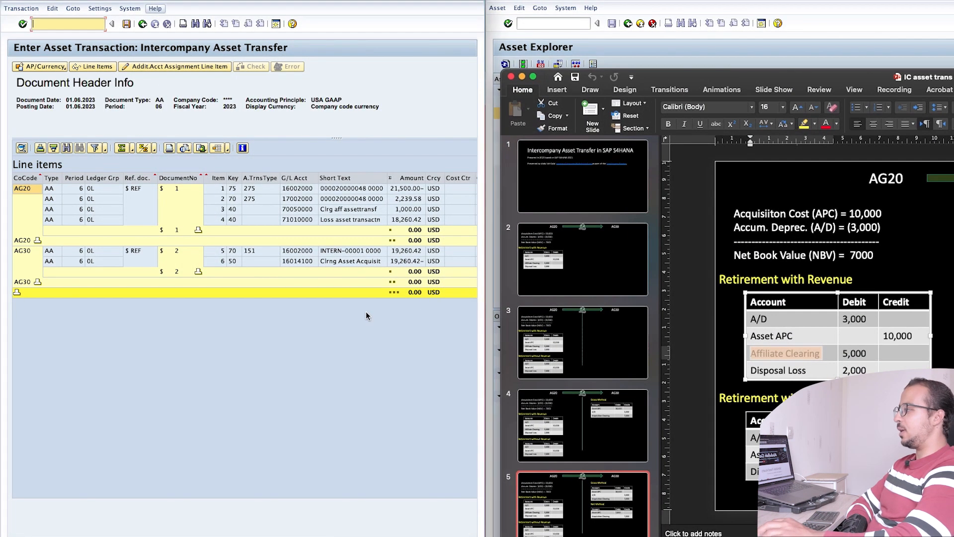
Step: Leave the simulation, change the transfer variant to 3, Revaluation method, and simulate the transfer again
left_click(142, 23)
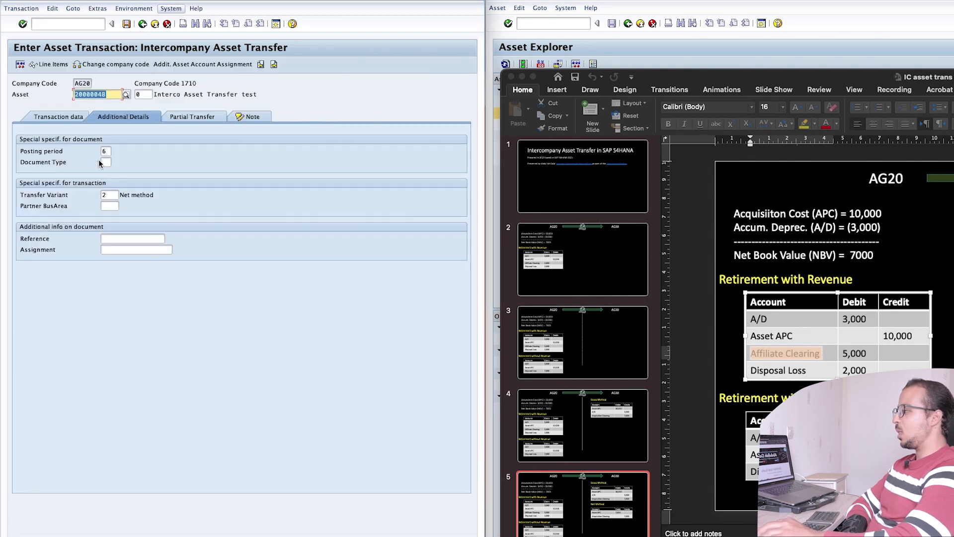
left_click(106, 193)
left_click(124, 195)
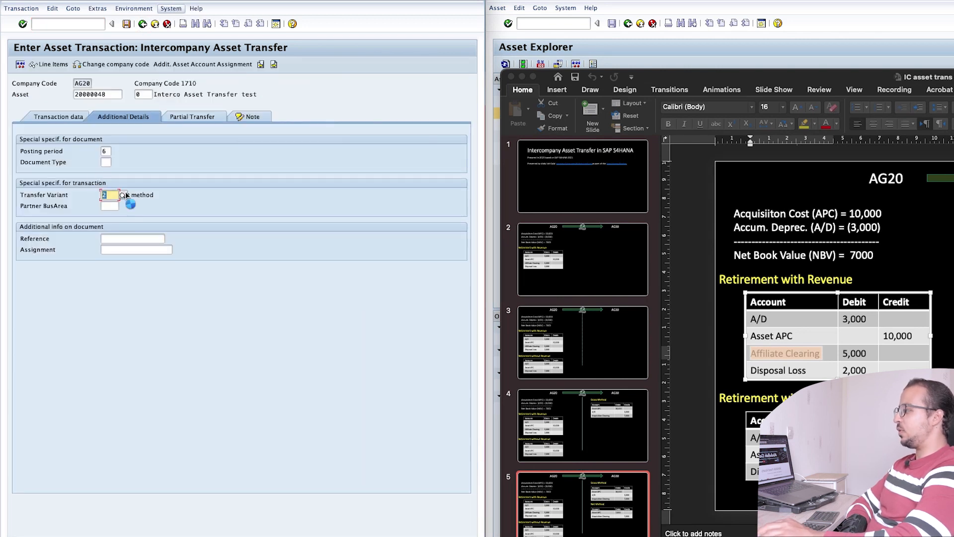
double_click(145, 97)
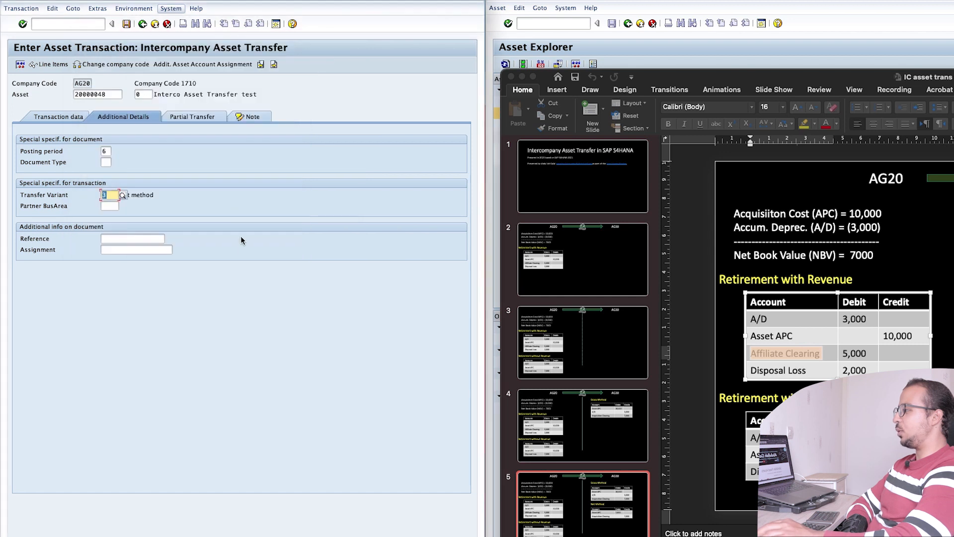
left_click(20, 65)
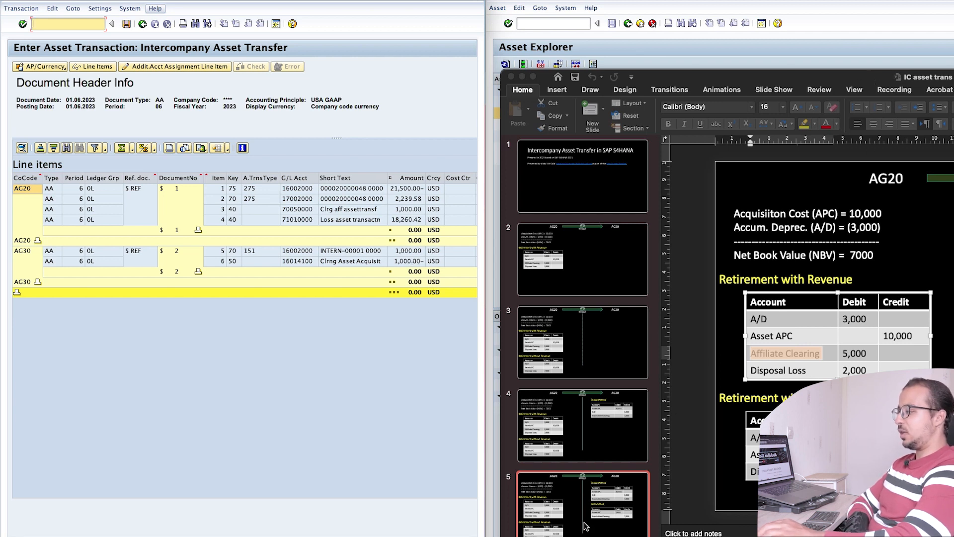
Step: Show slide 6 with the New Value Method, compare its entries with the simulated documents, and put the presentation away
scroll(591, 517, "down", 5)
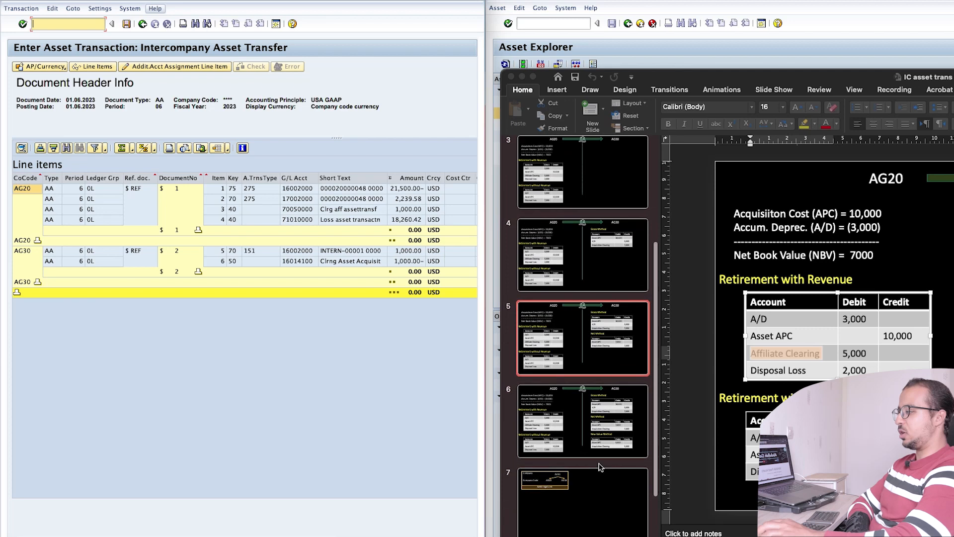
left_click(603, 428)
double_click(856, 78)
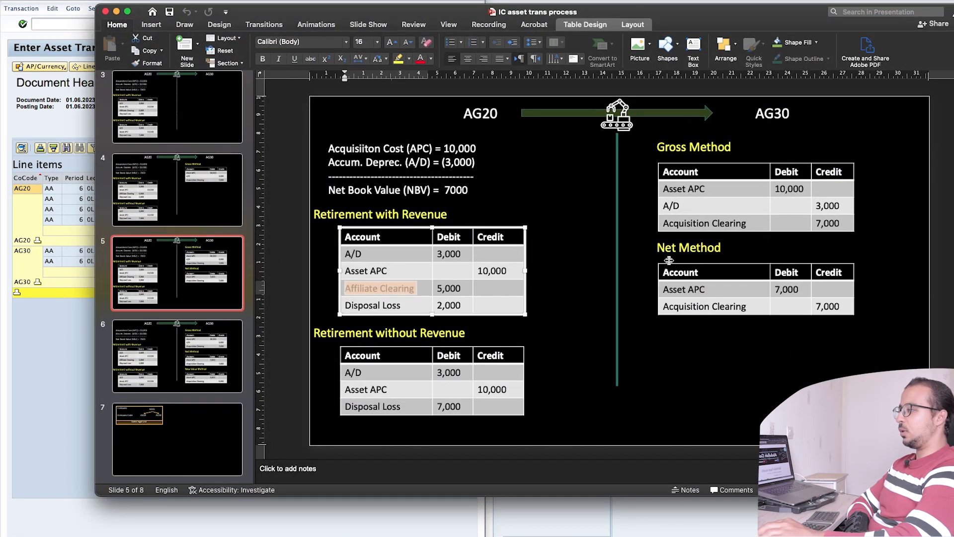
left_click(164, 362)
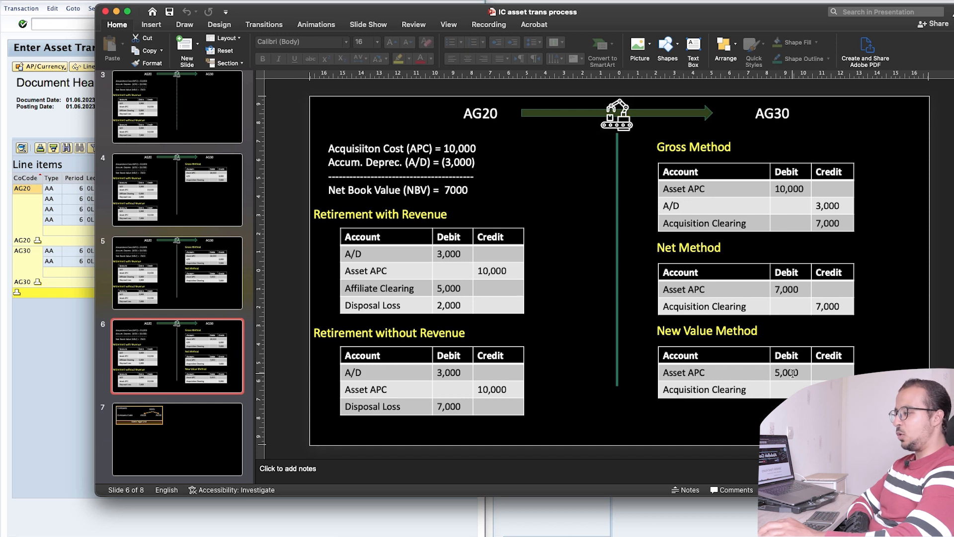
left_click_drag(596, 17, 953, 58)
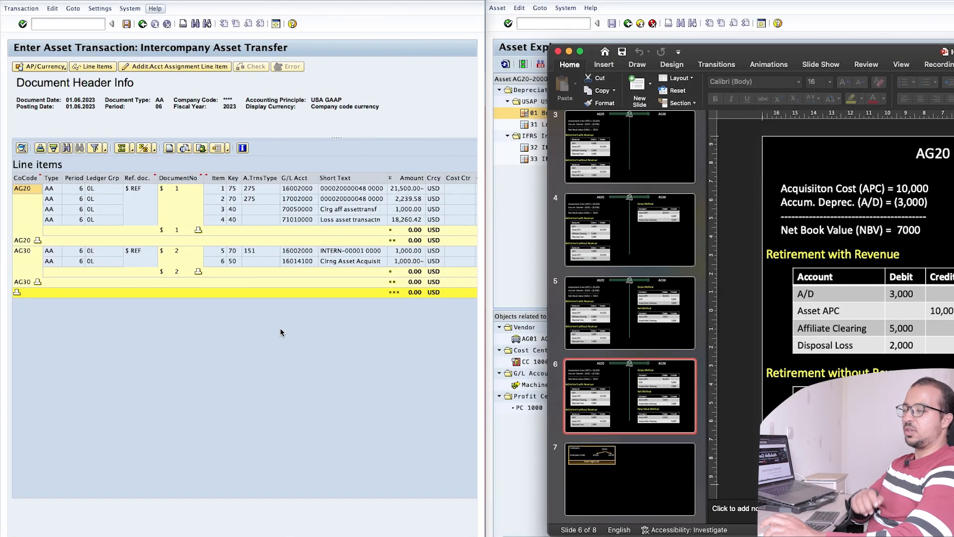
left_click(296, 413)
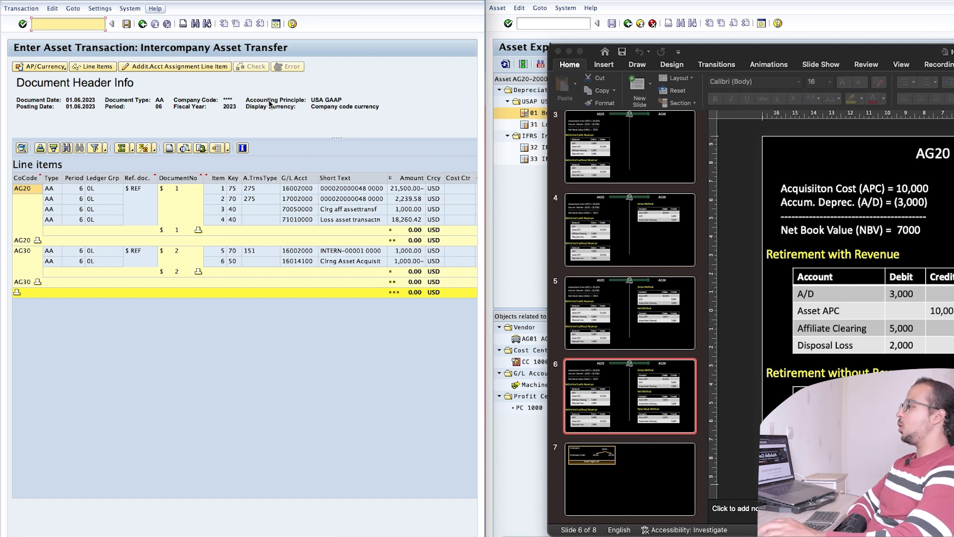
left_click_drag(751, 52, 859, 70)
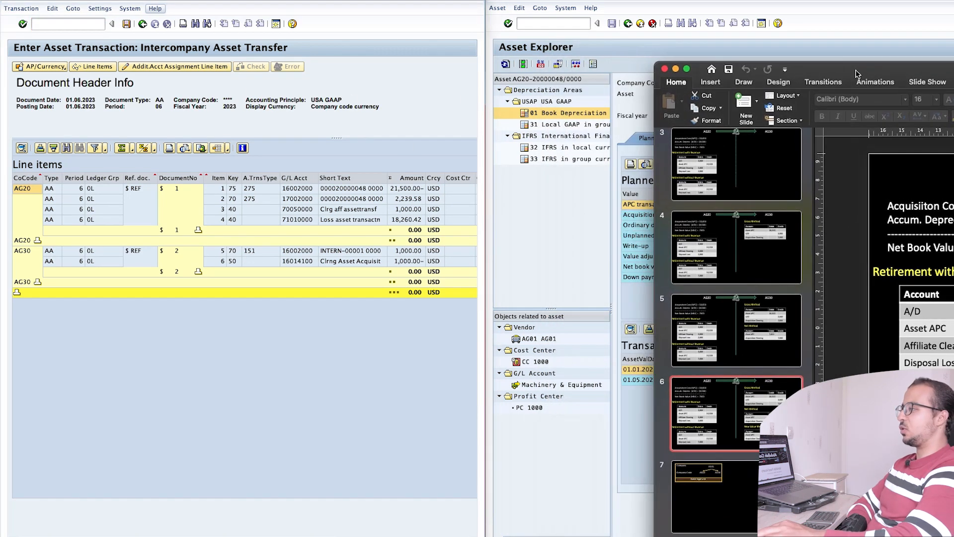
left_click(677, 70)
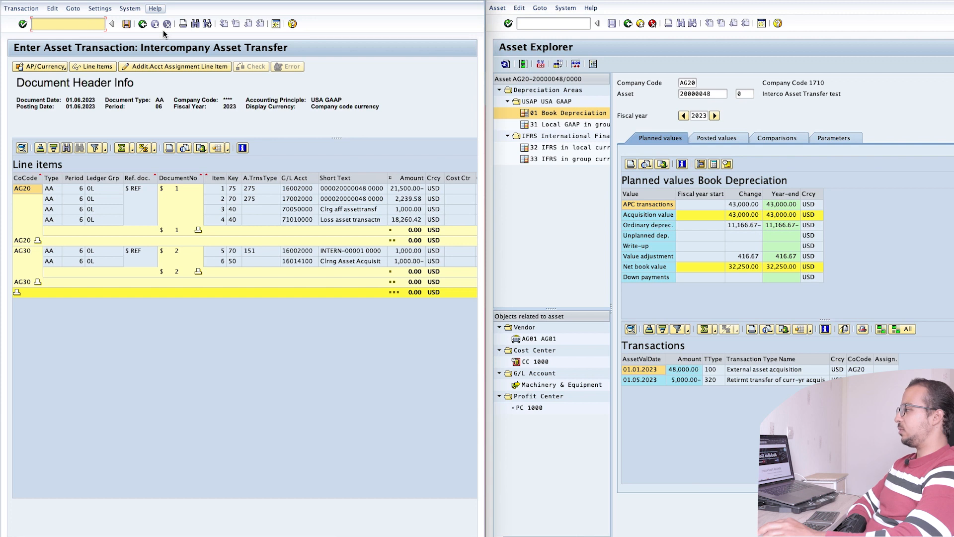
Step: Leave the simulation, start transaction SPRO with /nspro, and display the SAP Reference IMG
left_click(142, 25)
left_click(72, 27)
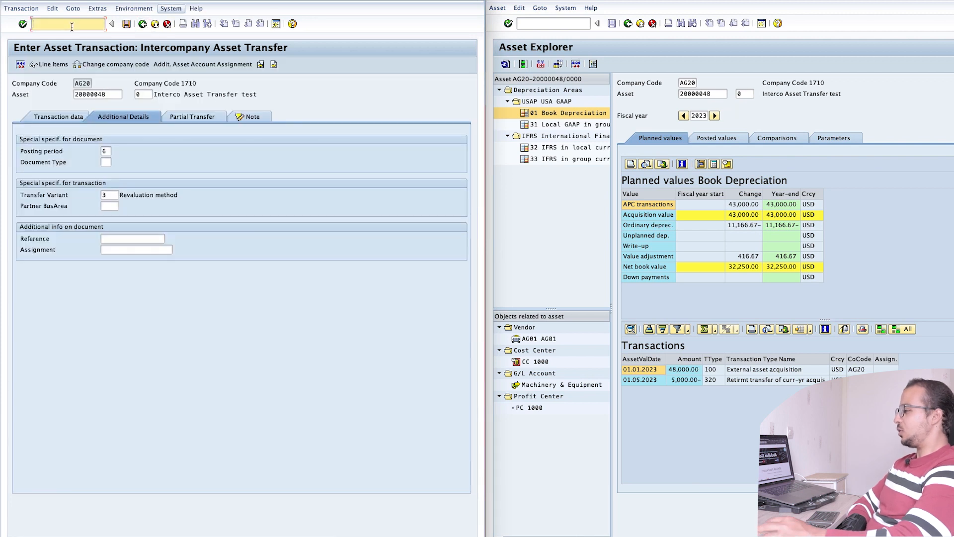
type("/ns")
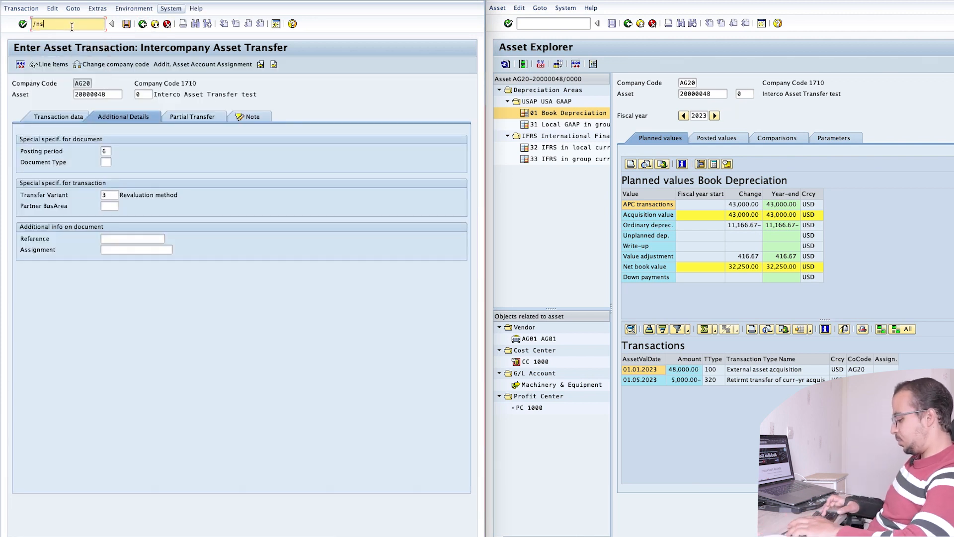
type("pro")
key("Return")
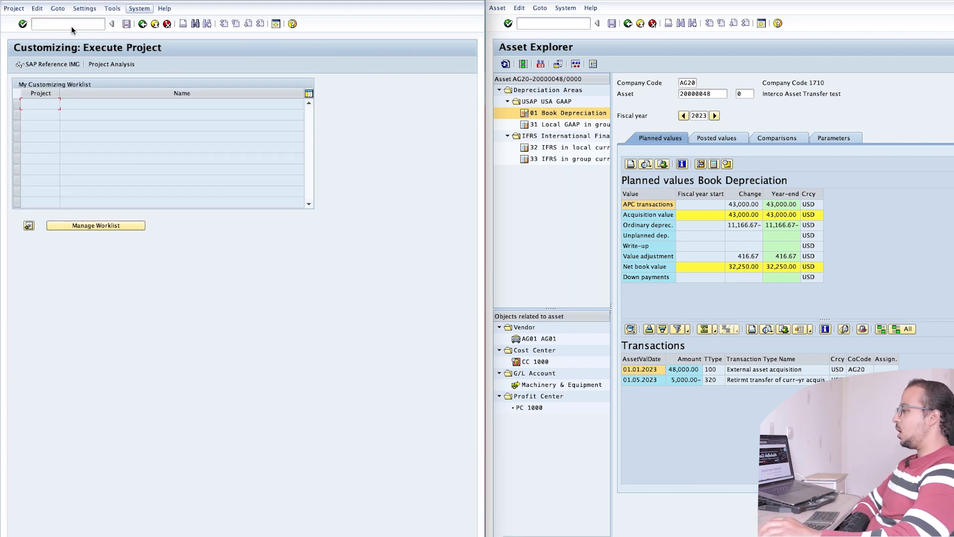
left_click(49, 64)
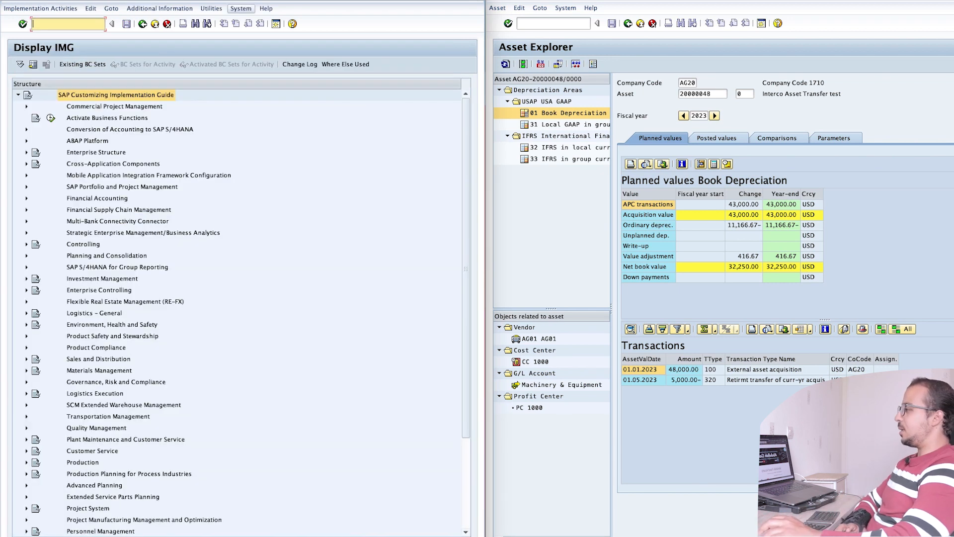
Step: Bring up the S4HANA Fixed Assets configuration notes in Word and review the Intercompany asset transfer topics in the table of contents
left_click_drag(0, 5, 419, 7)
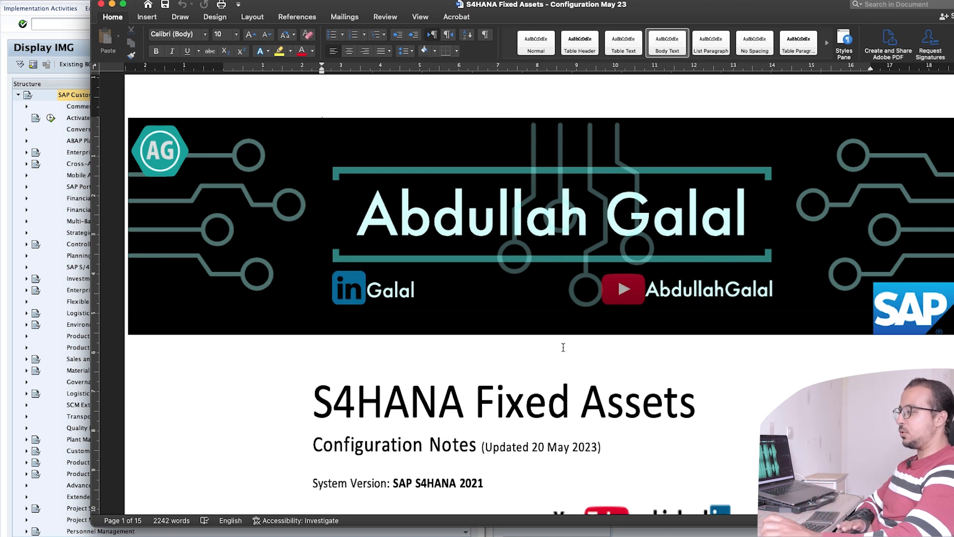
scroll(562, 345, "down", 12)
scroll(577, 352, "down", 10)
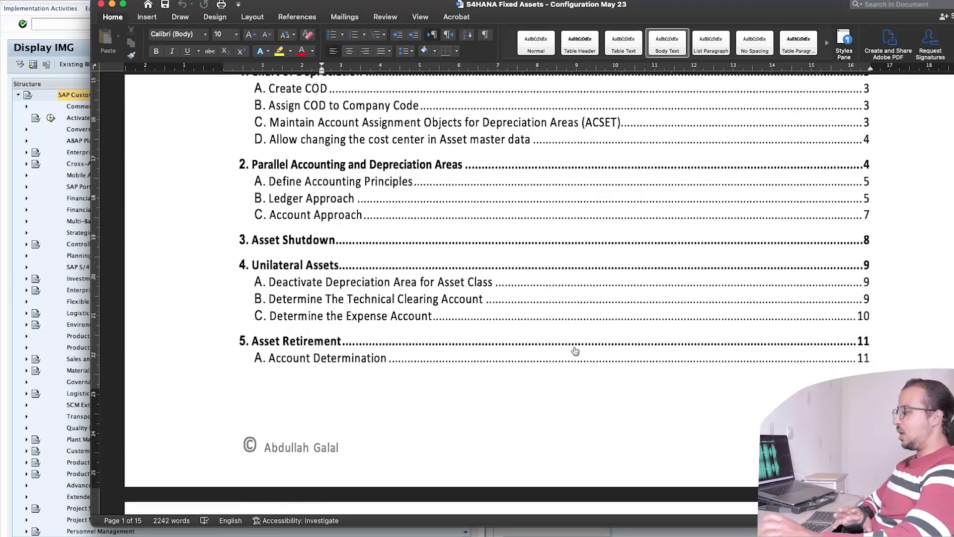
scroll(314, 252, "down", 1)
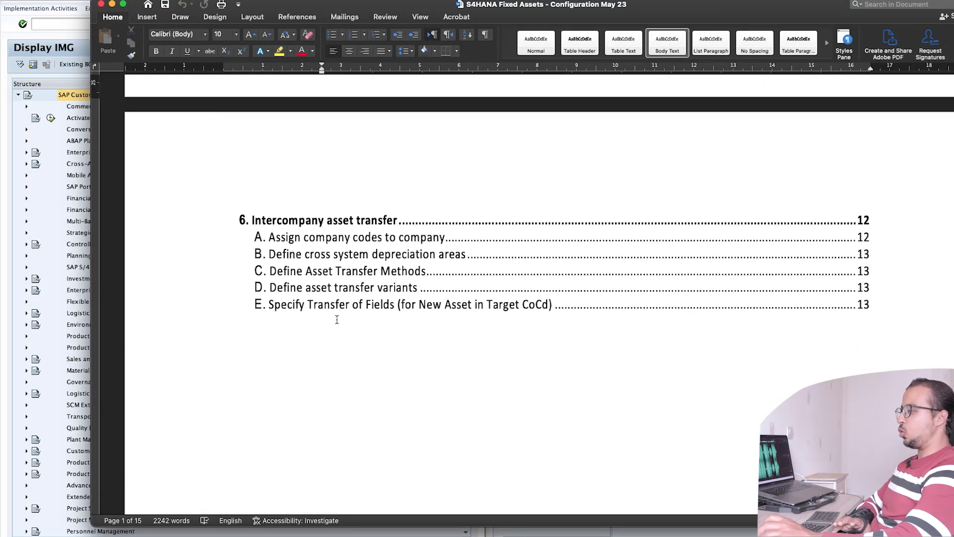
left_click(367, 317)
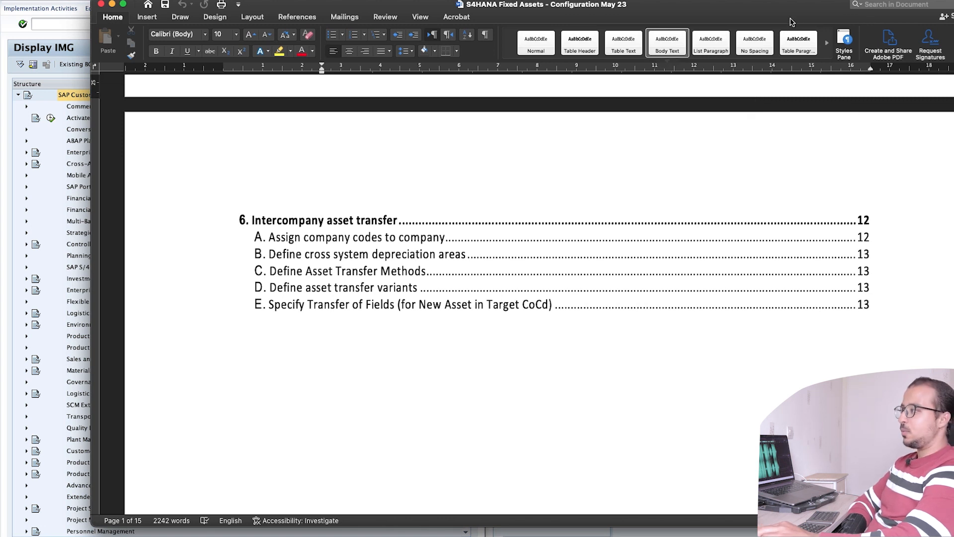
left_click_drag(805, 11, 1, 24)
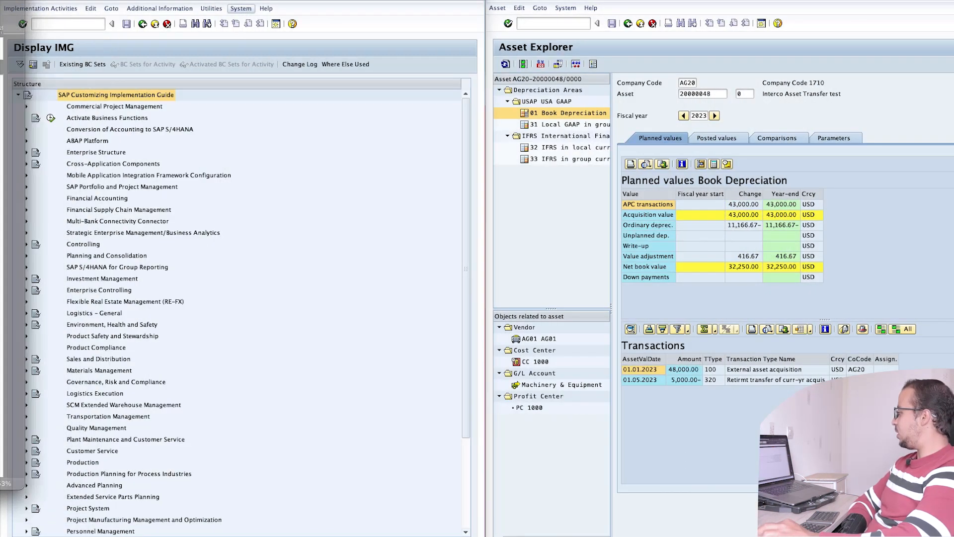
Step: Expand the IMG through Financial Accounting, Asset Accounting, Transactions and Intercompany Asset Transfers down to the Automatic Intercompany Asset Transfers activities
left_click(294, 163)
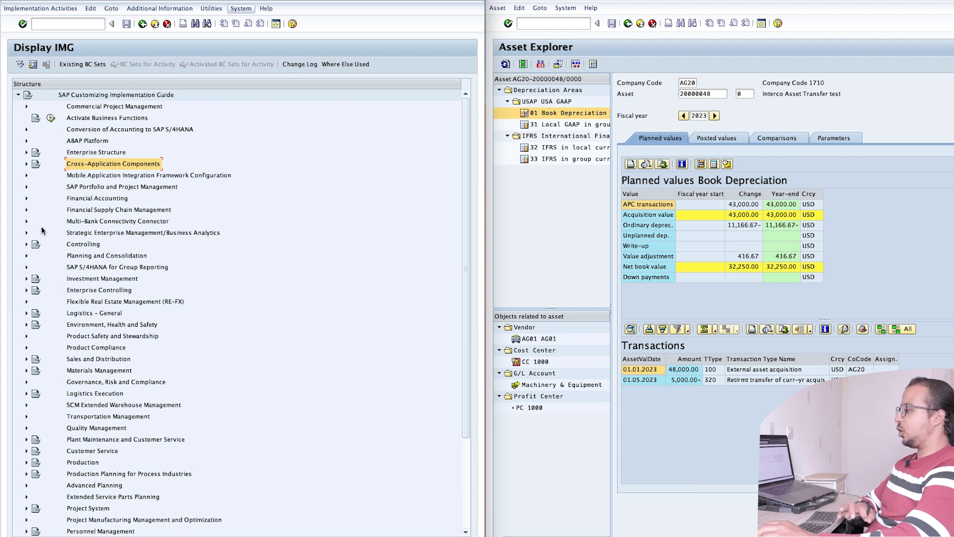
left_click(26, 199)
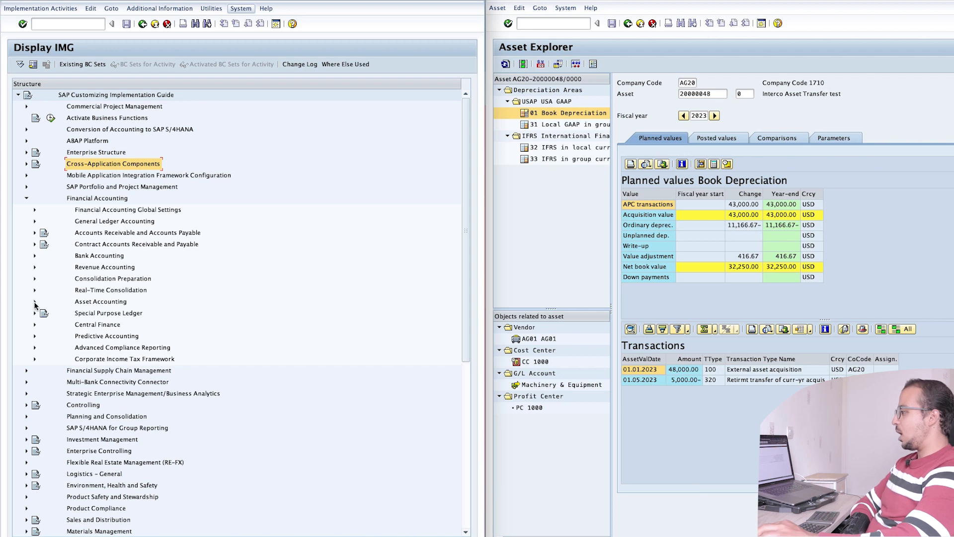
left_click(34, 302)
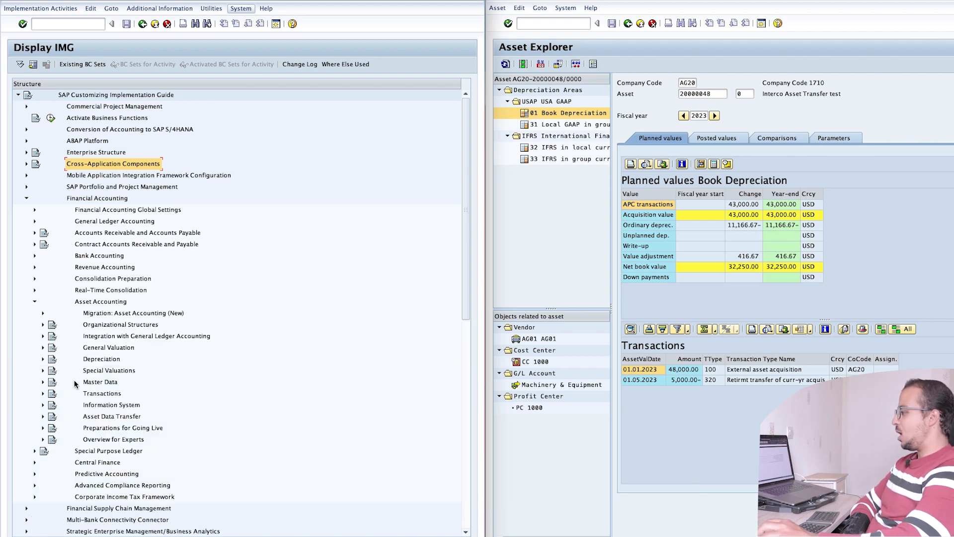
scroll(78, 365, "down", 3)
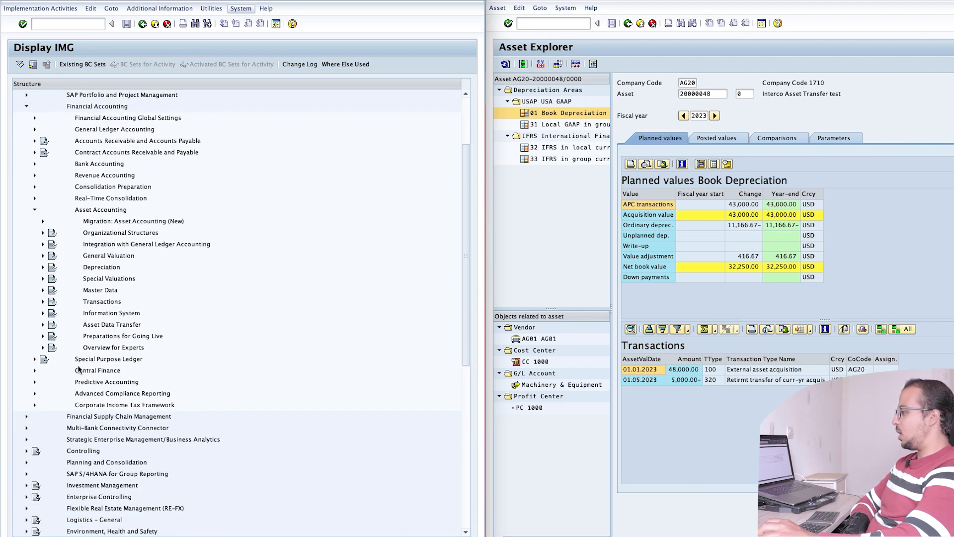
left_click(42, 302)
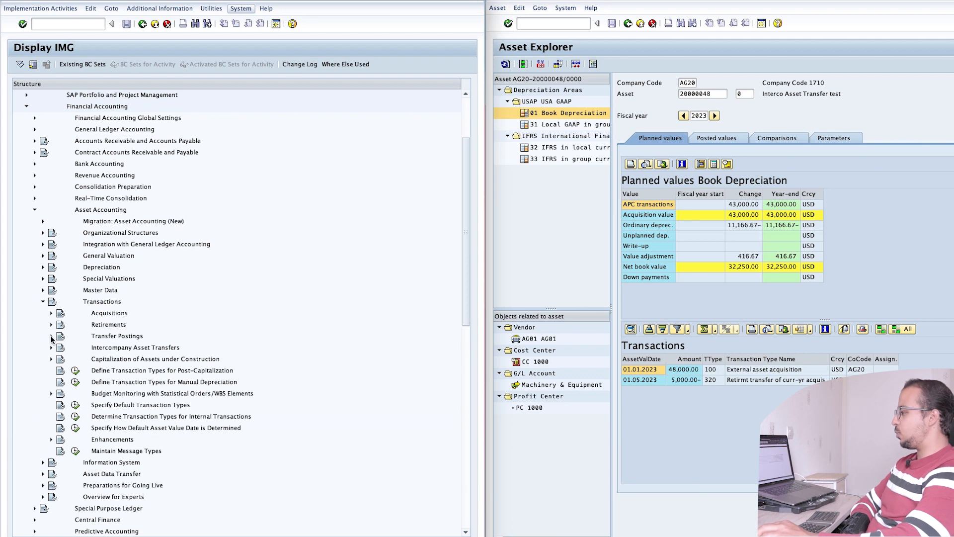
left_click(102, 348)
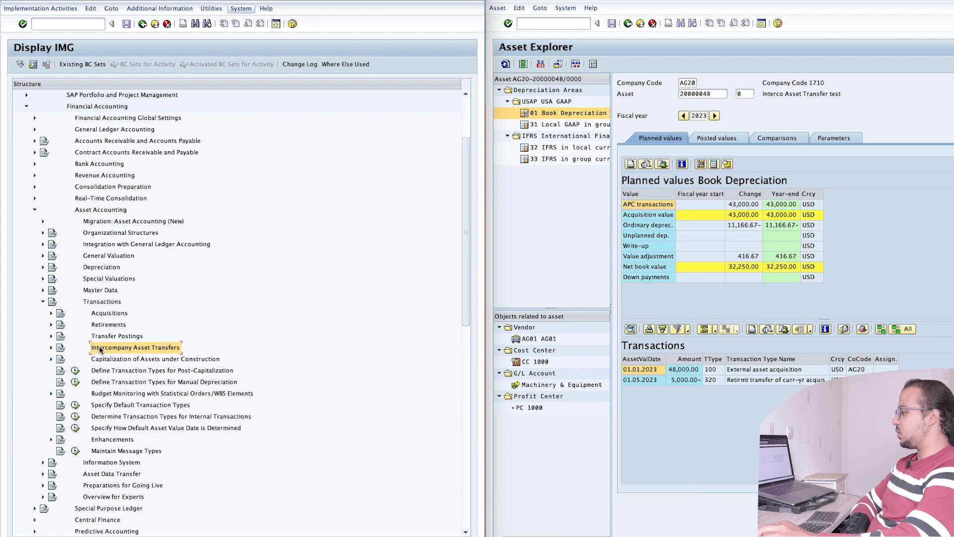
left_click(52, 348)
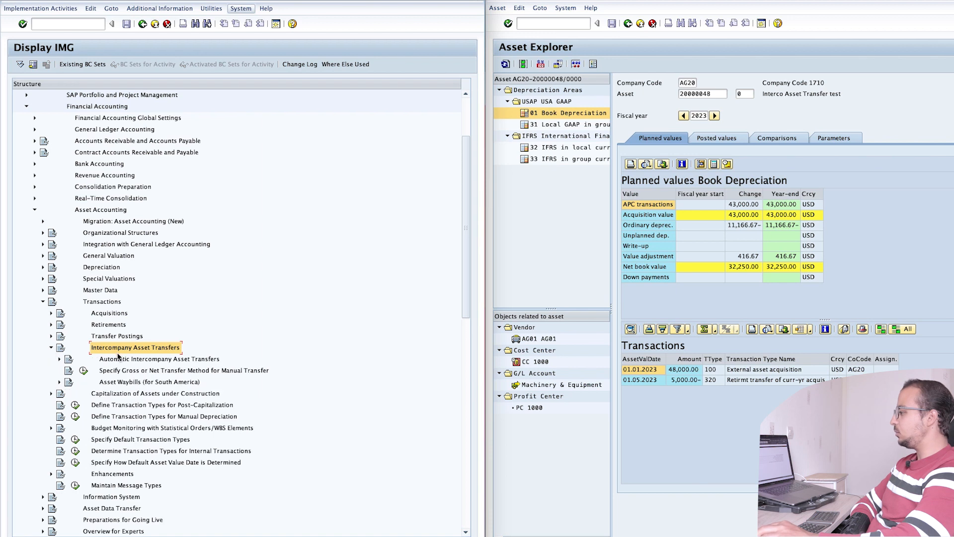
left_click(59, 360)
scroll(196, 368, "down", 2)
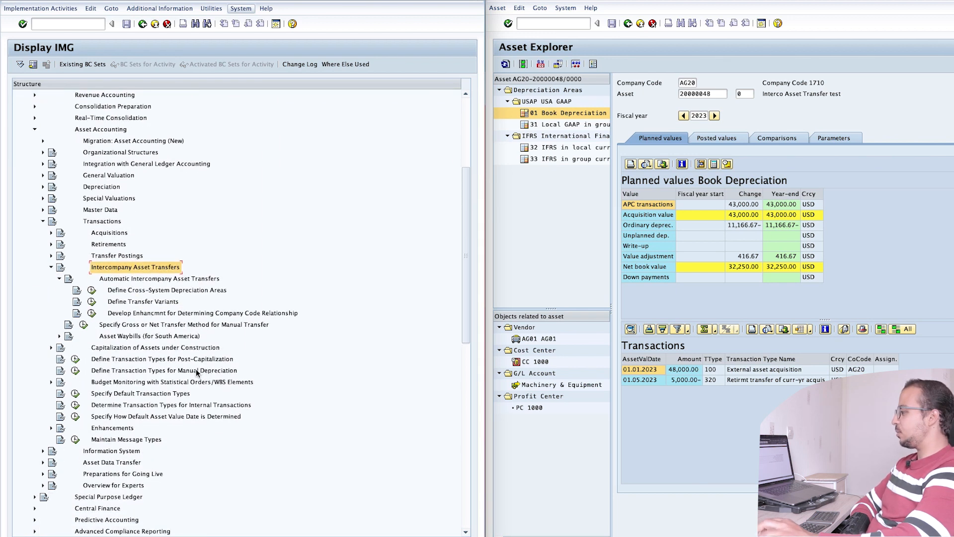
Step: Execute Define Transfer Variants and open its Define Transfer Variant activity
left_click(96, 304)
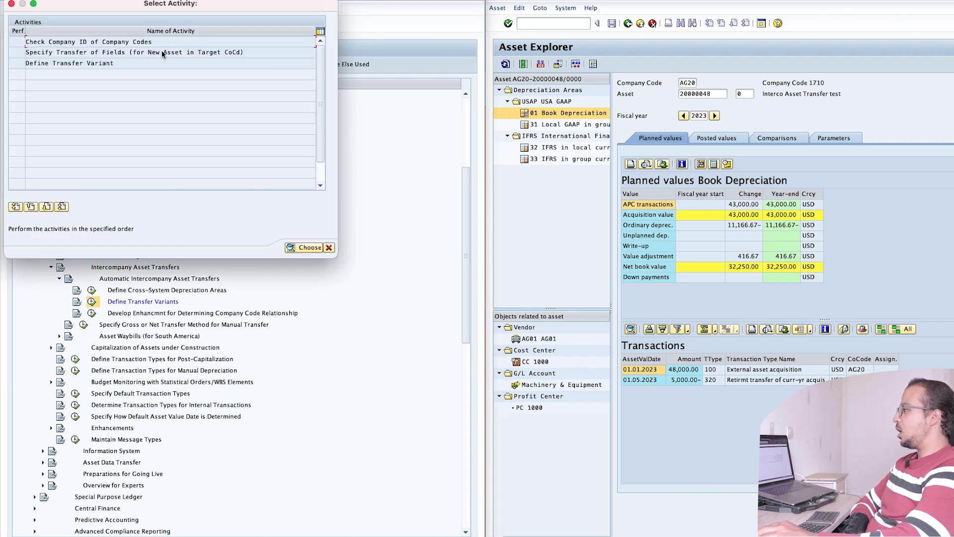
left_click_drag(146, 7, 224, 30)
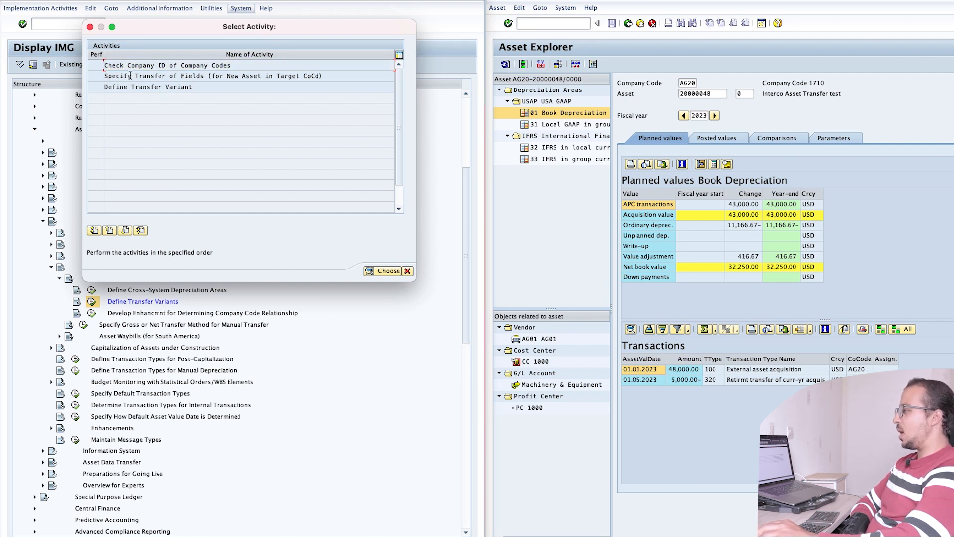
double_click(180, 86)
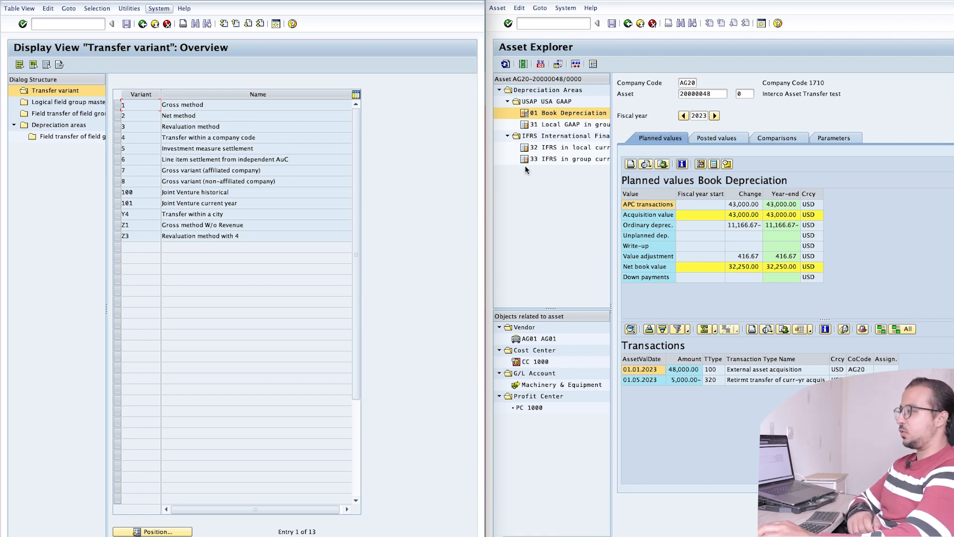
Step: Start the intercompany asset transfer transaction with /nabt1n in the Asset Explorer session
left_click(555, 24)
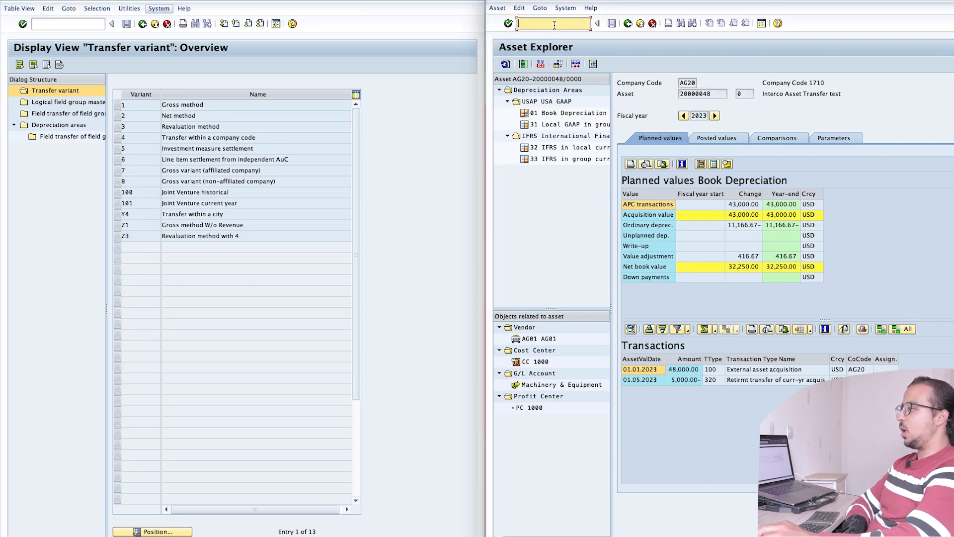
type("/n")
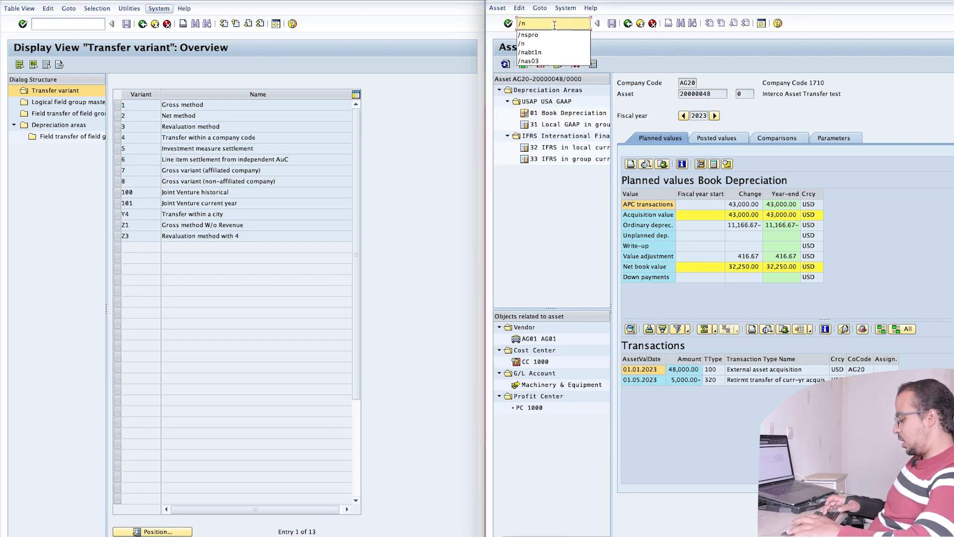
type("abt1n")
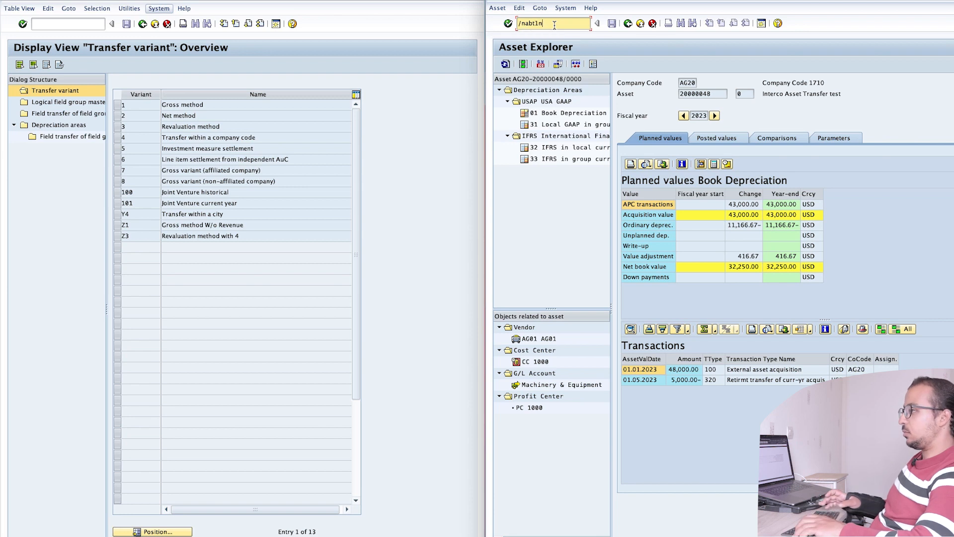
key("Return")
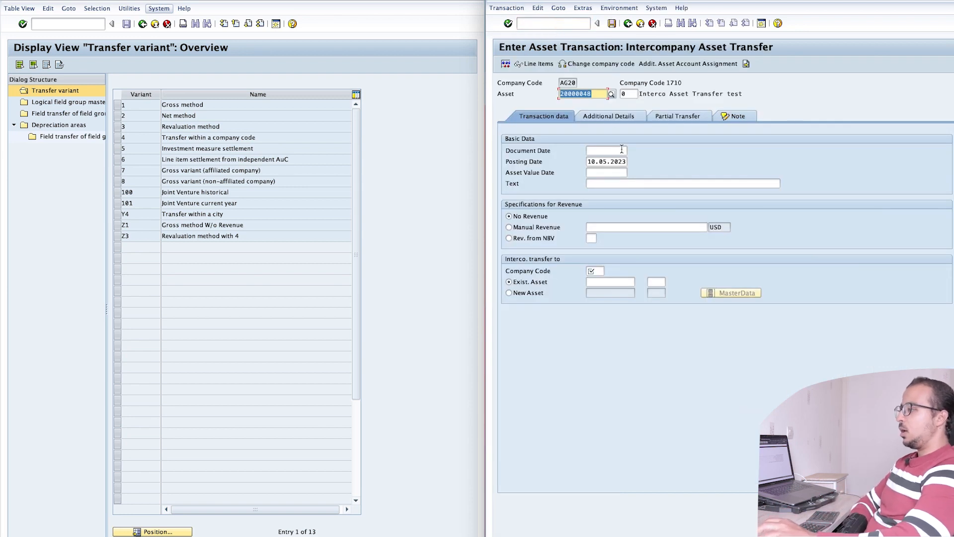
Step: Enter document date 01.06.2023, asset value date 01.05.2023 and receiving company code AG30 for the transfer of asset 20000048
left_click(607, 151)
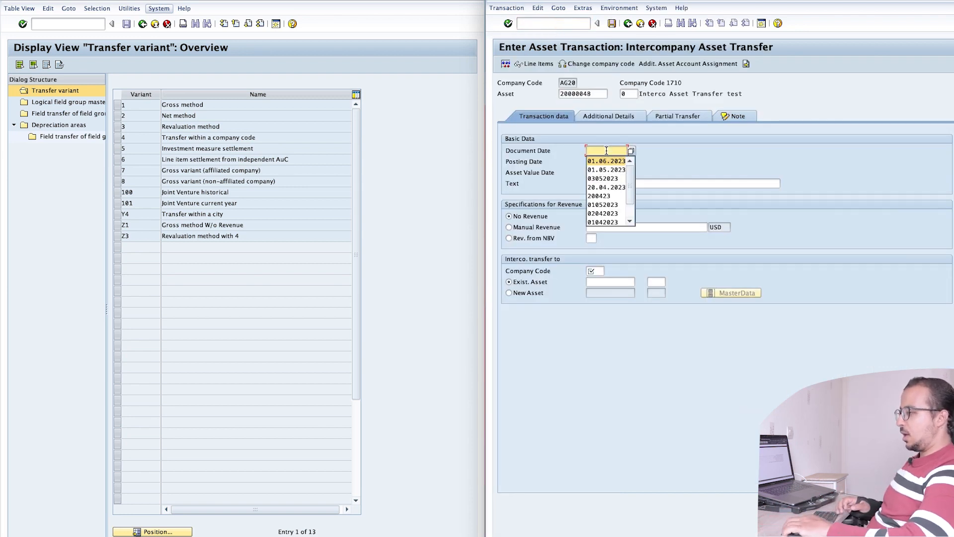
key("Return")
key("Tab")
key("Tab")
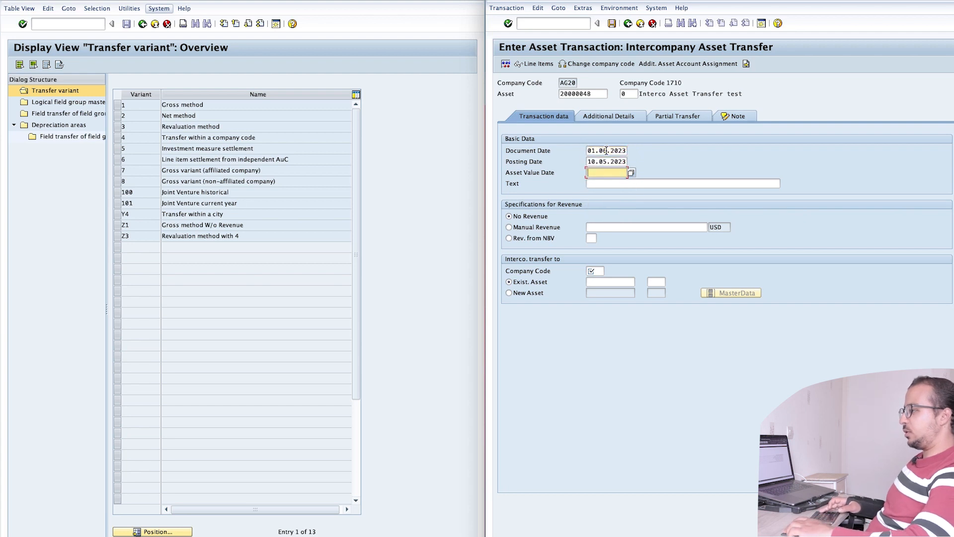
key("Down")
key("Down")
key("Return")
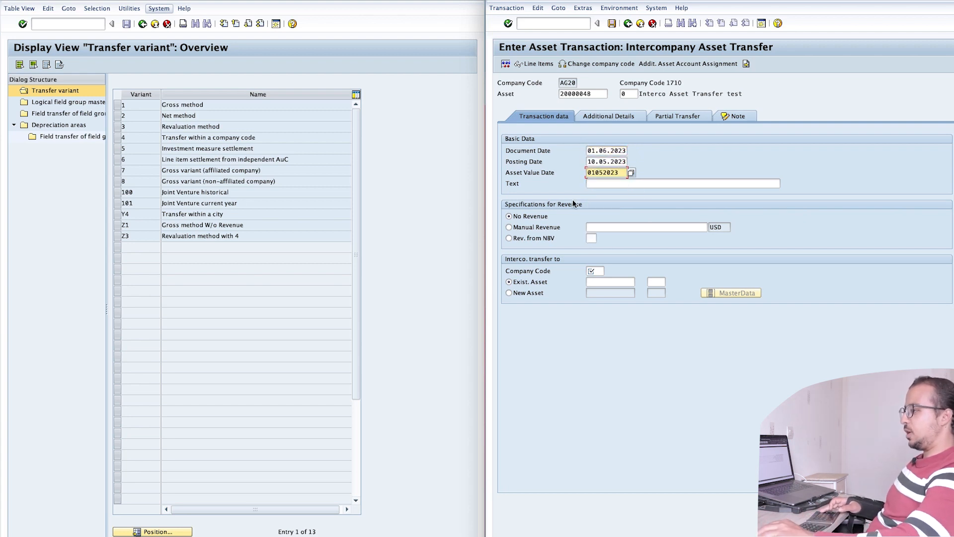
left_click(592, 271)
type("AG30")
key("Return")
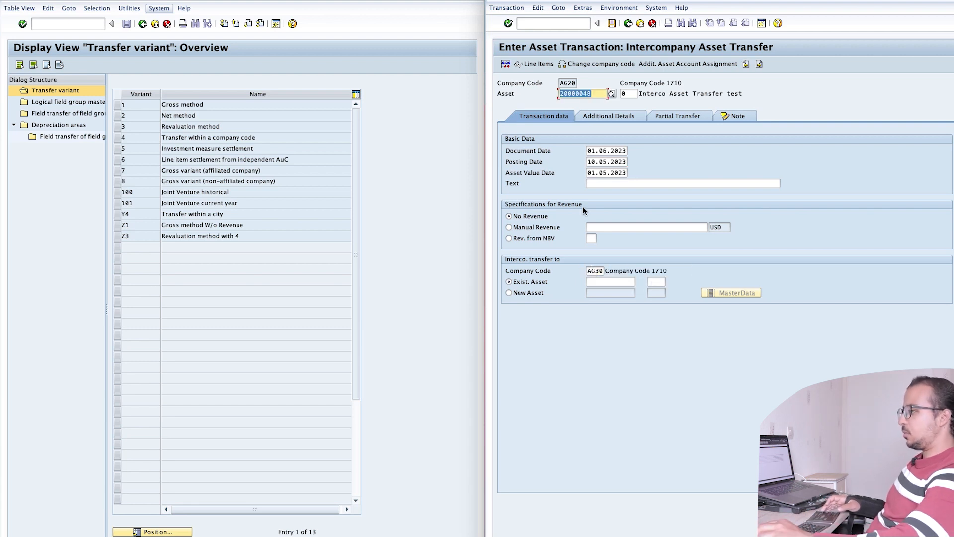
Step: Set the transfer variant to 1 (Gross method) in the transfer's additional details
left_click(592, 119)
left_click(593, 194)
type("1")
key("Return")
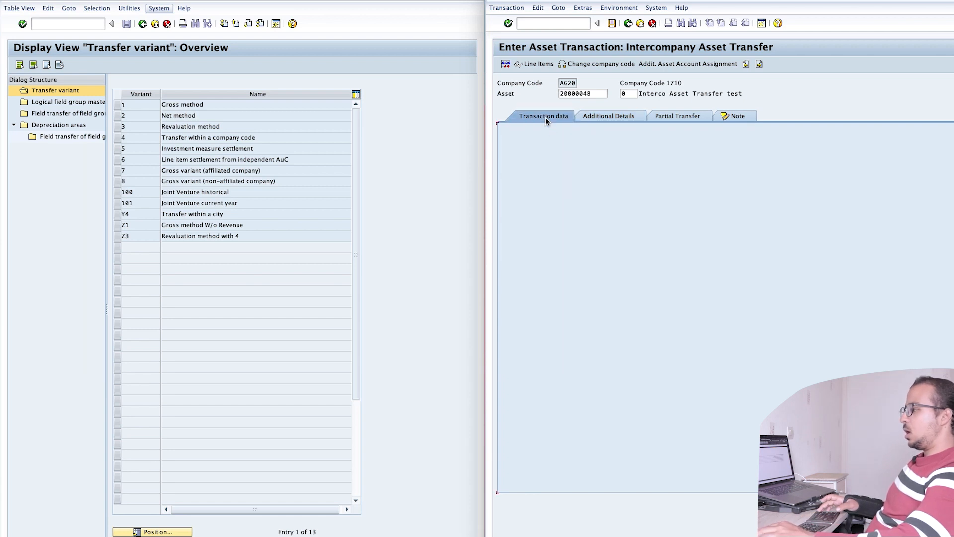
Step: Choose a new asset as the transfer target and check the descriptions proposed in its master data, leaving them as they are
left_click(545, 117)
left_click(511, 292)
left_click(726, 293)
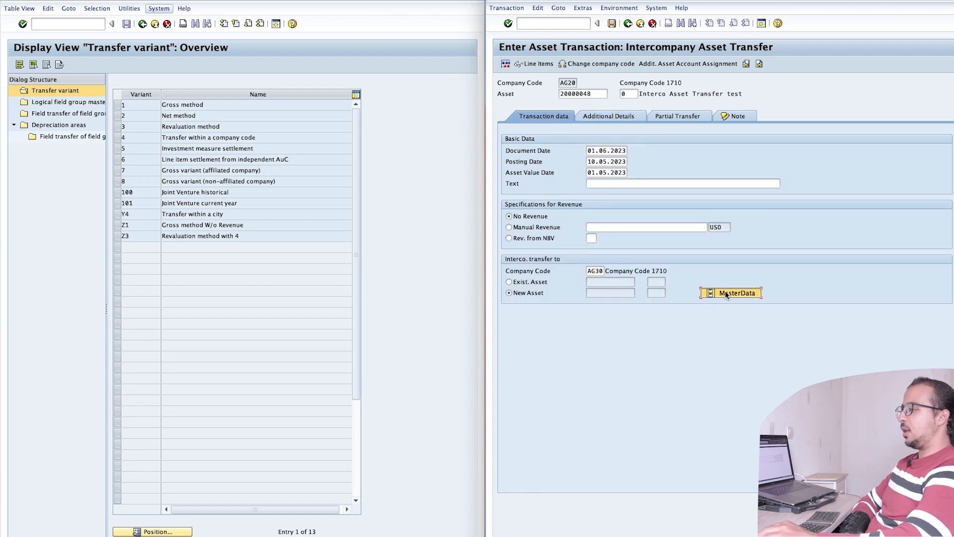
left_click(709, 140)
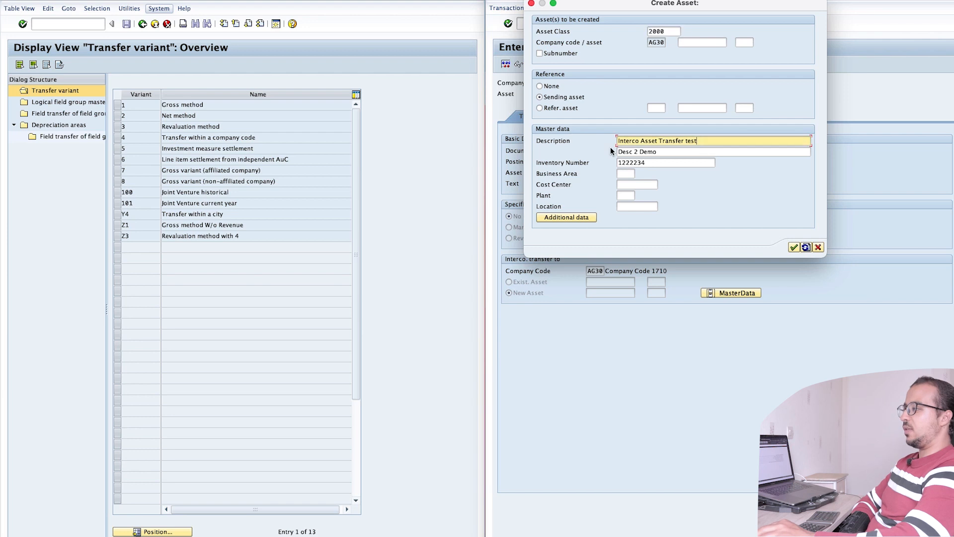
left_click_drag(687, 151, 625, 152)
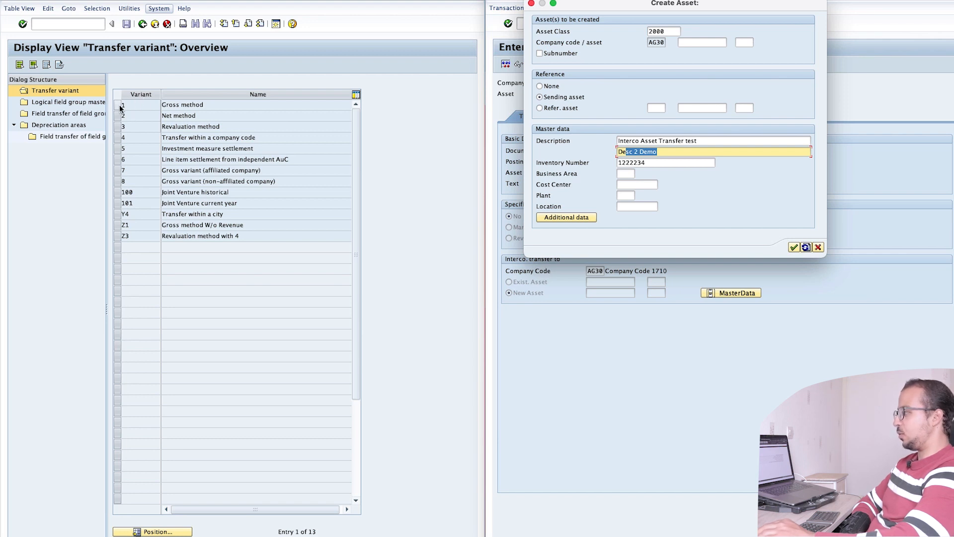
left_click(817, 247)
Step: Check the assigned transfer variant against the new asset's proposed master data, then close the master data without changes
left_click(610, 117)
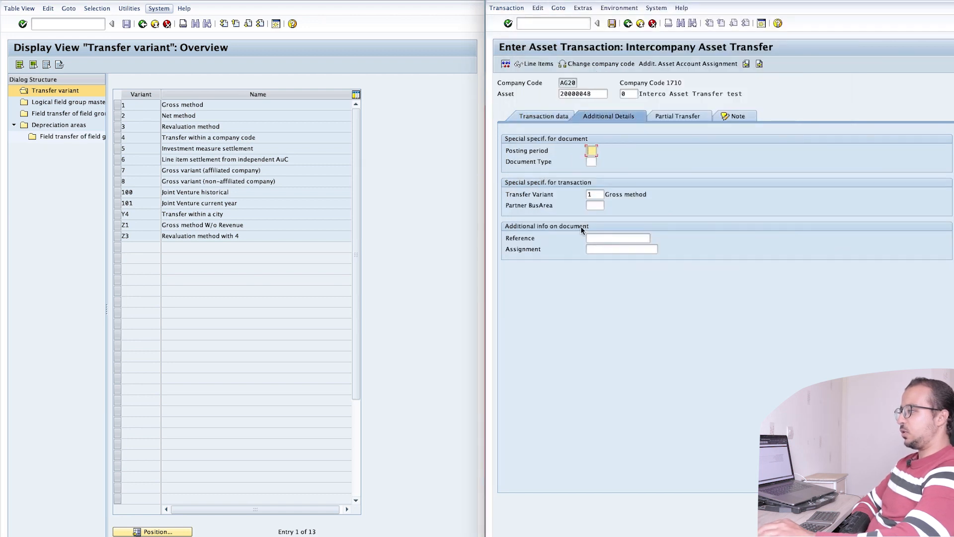
left_click(547, 117)
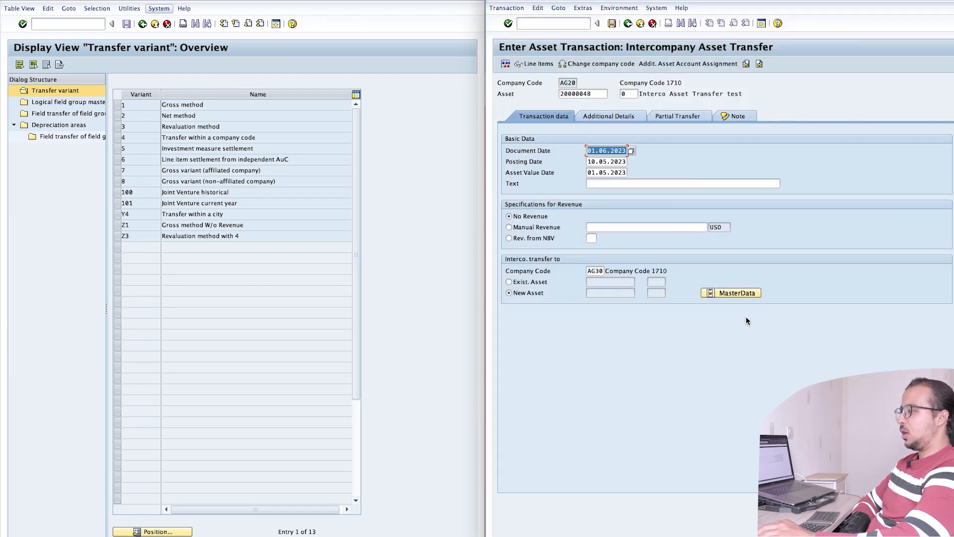
left_click(738, 293)
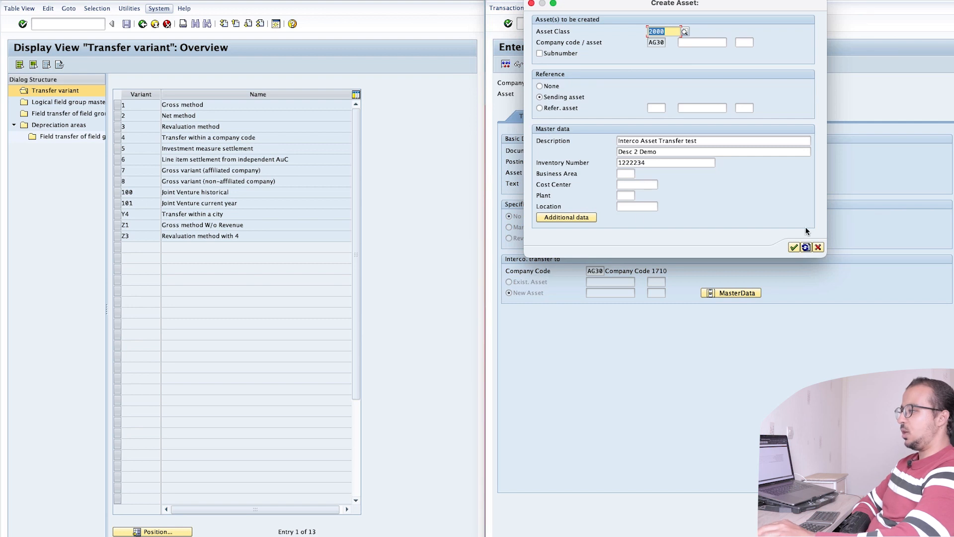
left_click(822, 248)
Step: Change the transfer variant to 2 and check which fields the new asset's master data proposes
left_click(621, 118)
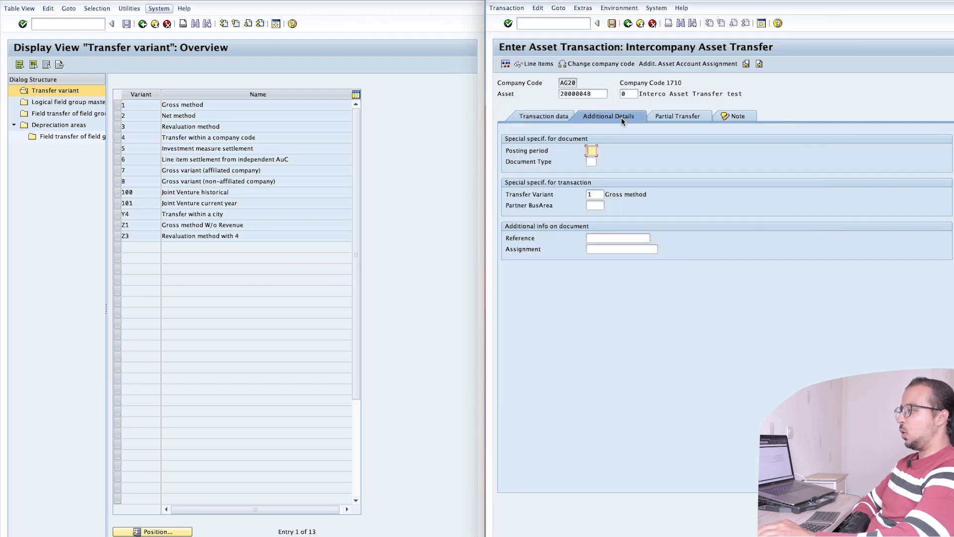
double_click(593, 195)
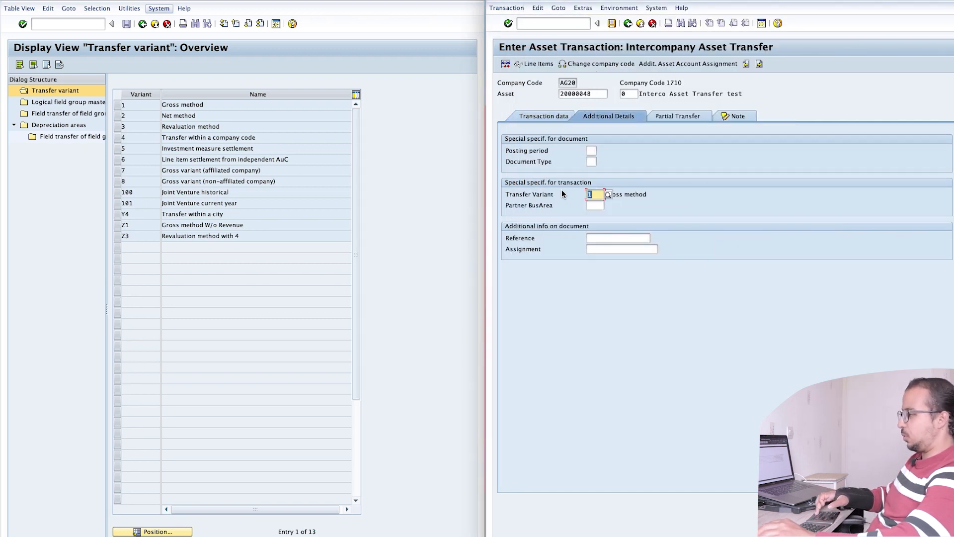
type("2")
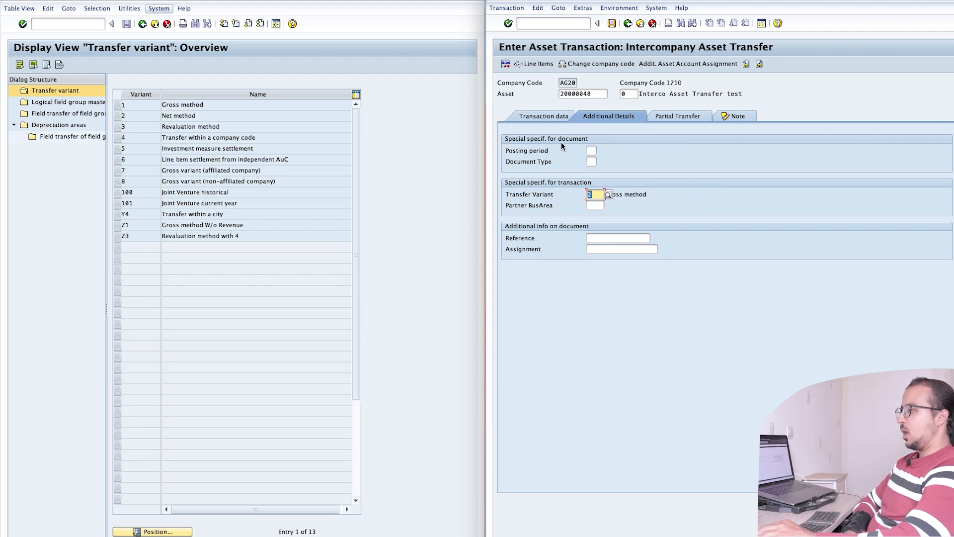
left_click(549, 116)
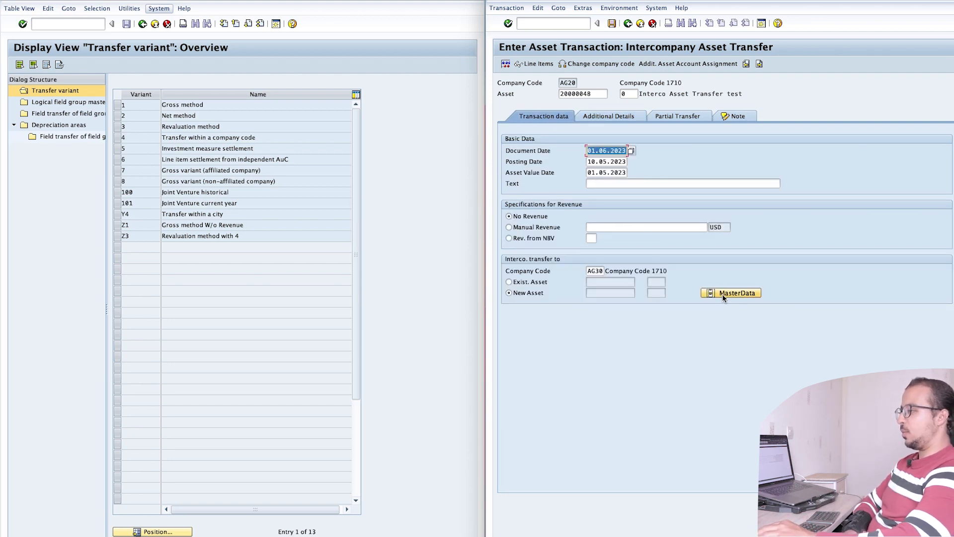
left_click(727, 294)
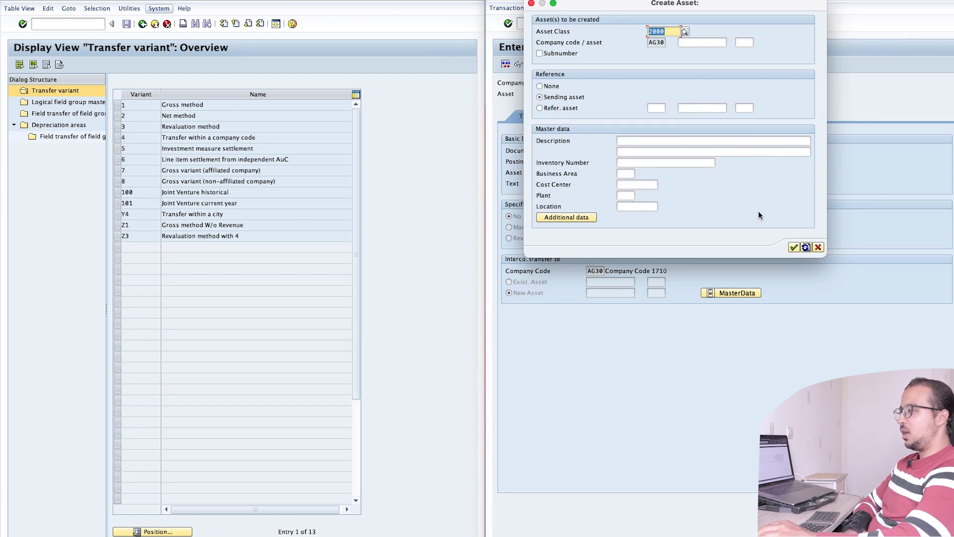
left_click(818, 247)
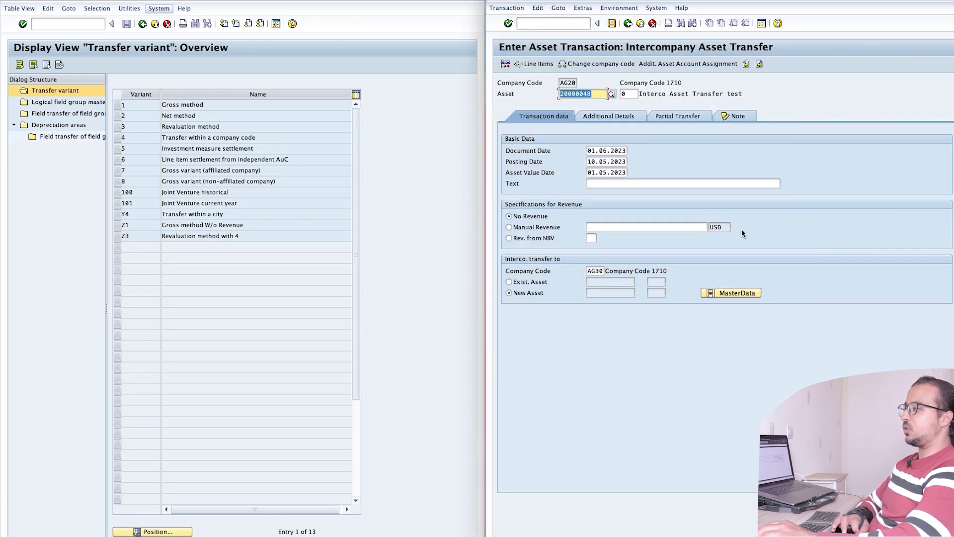
Step: Display the field transfer of field groups for the Gross method variant and the General Data logical field group
left_click(121, 107)
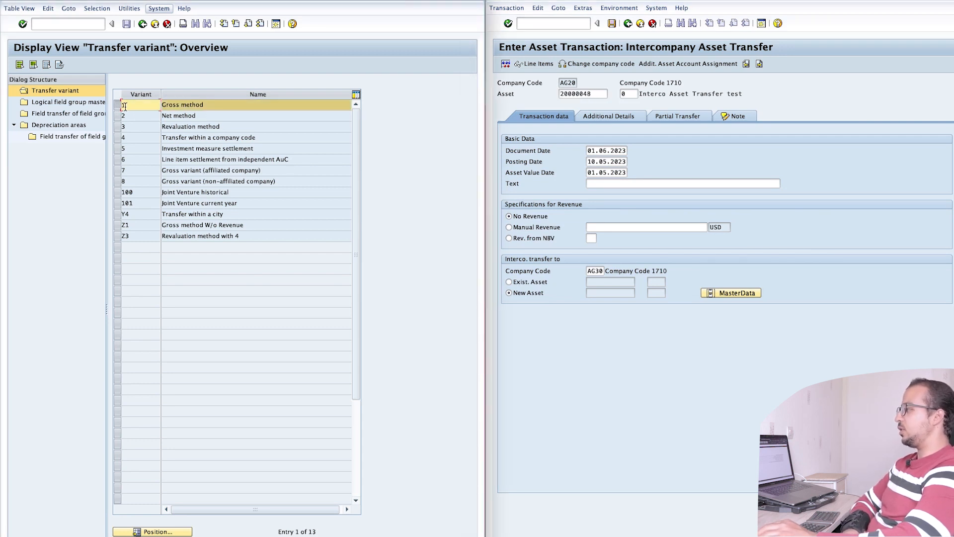
double_click(61, 103)
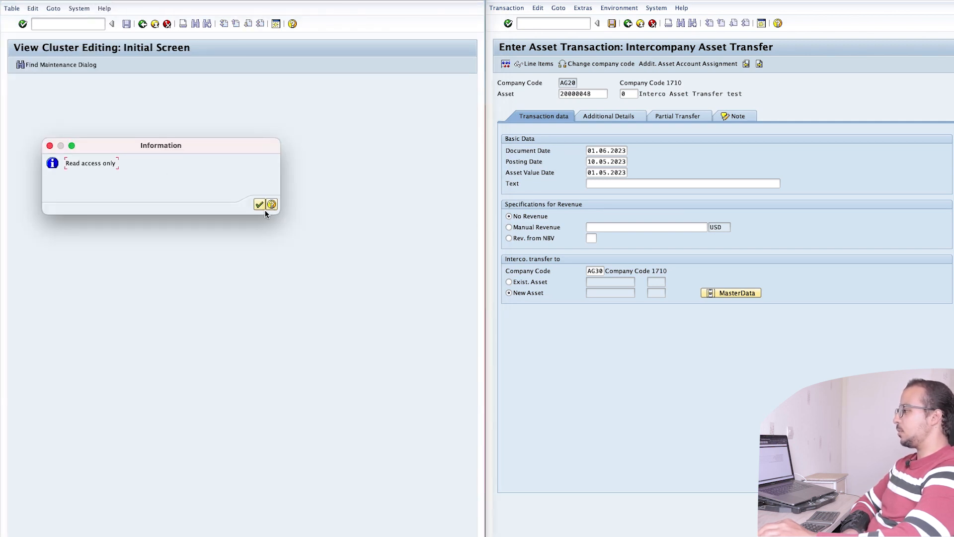
left_click(259, 204)
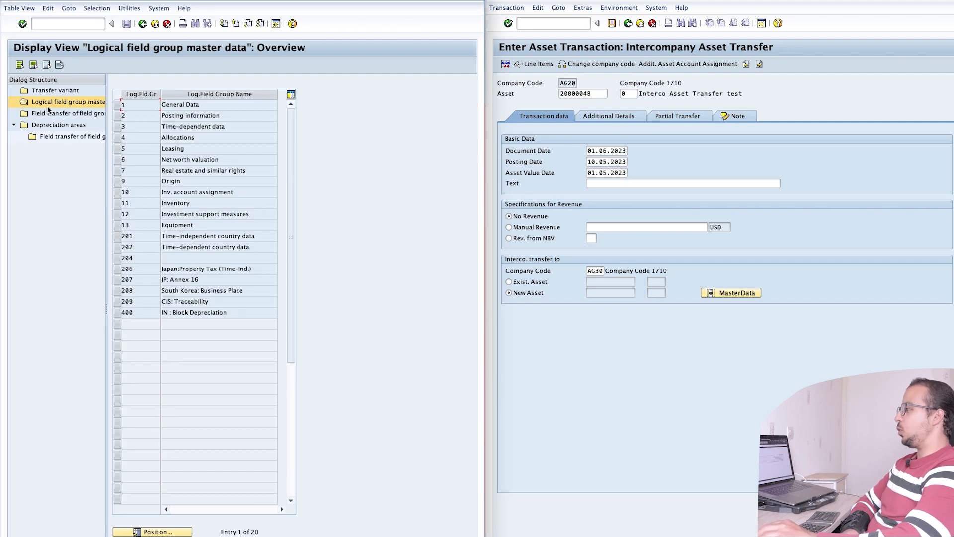
left_click(118, 106)
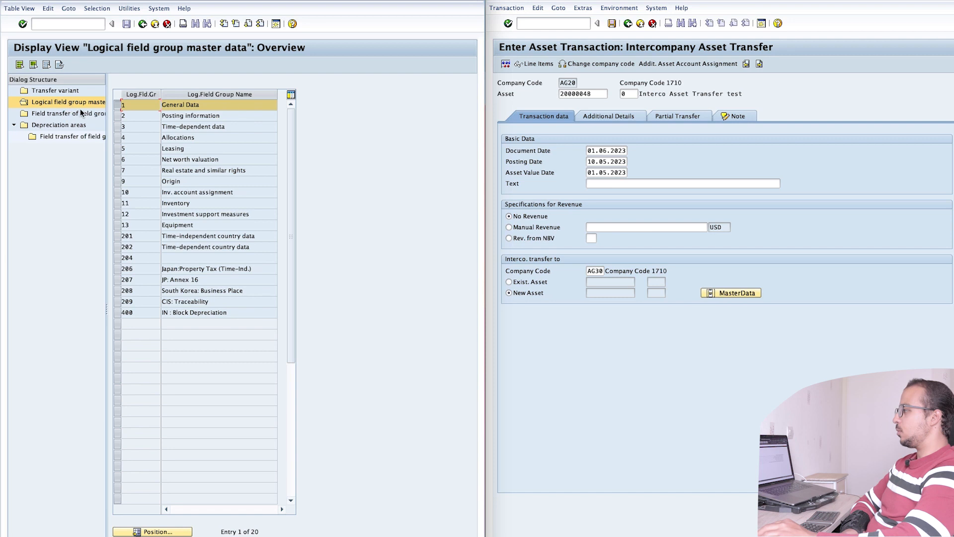
double_click(95, 114)
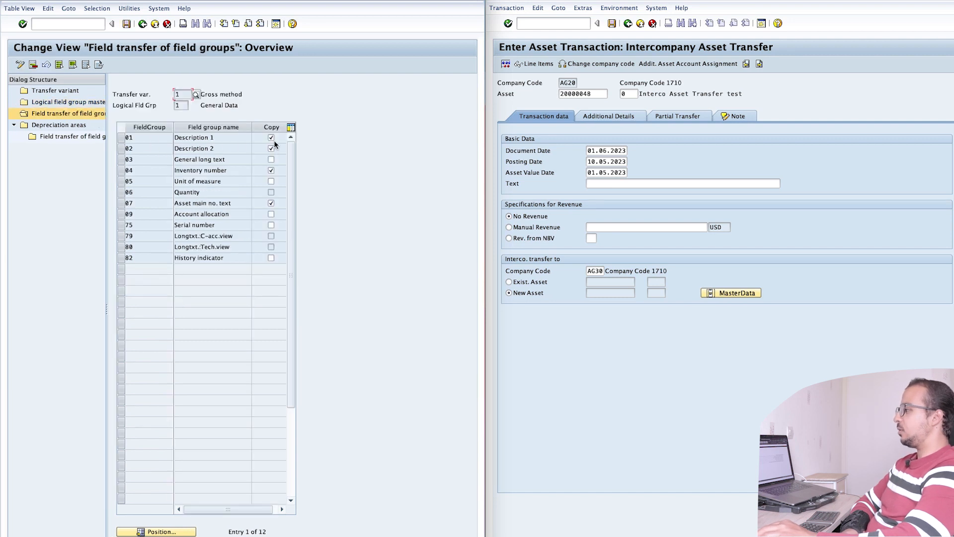
Step: Review the Copy settings for Description 1, Description 2, Asset main no. text and Inventory number
double_click(219, 139)
double_click(228, 148)
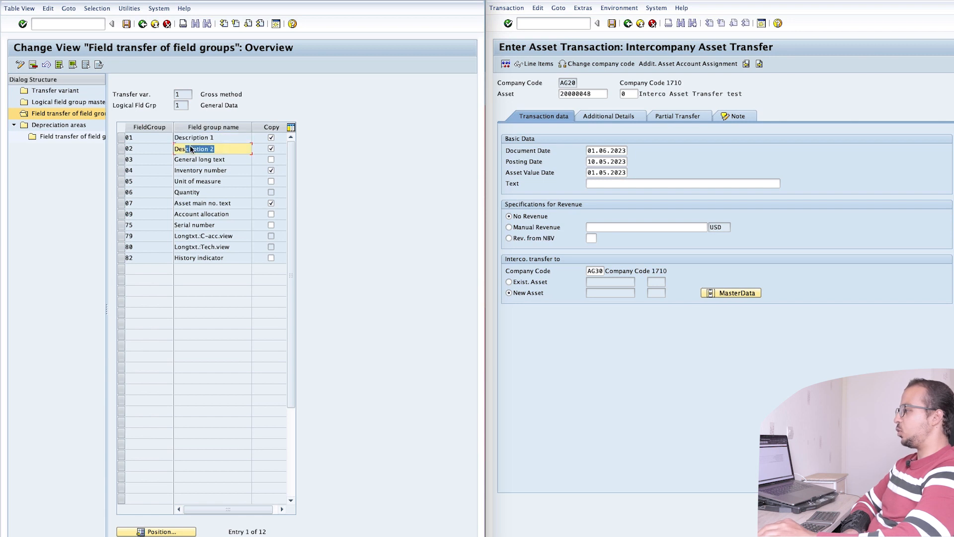
double_click(233, 204)
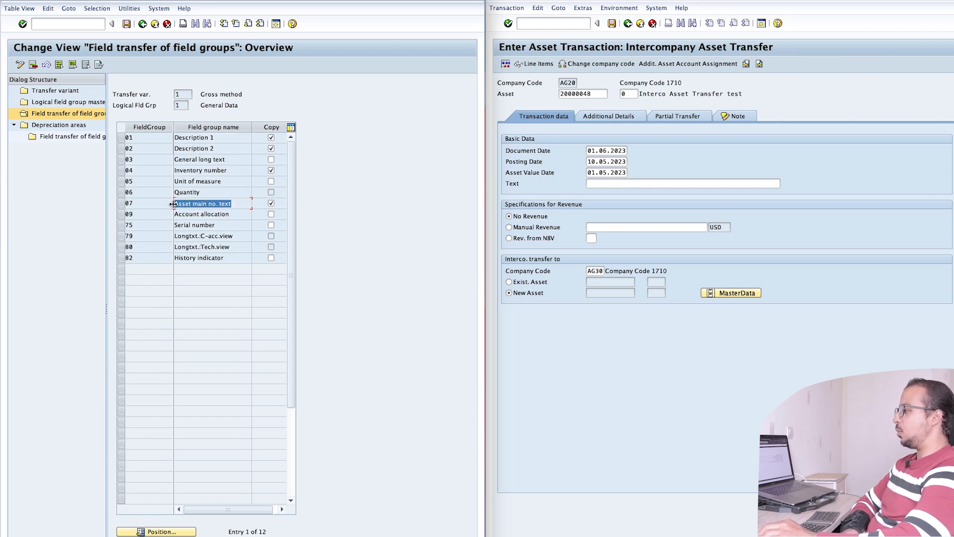
double_click(231, 170)
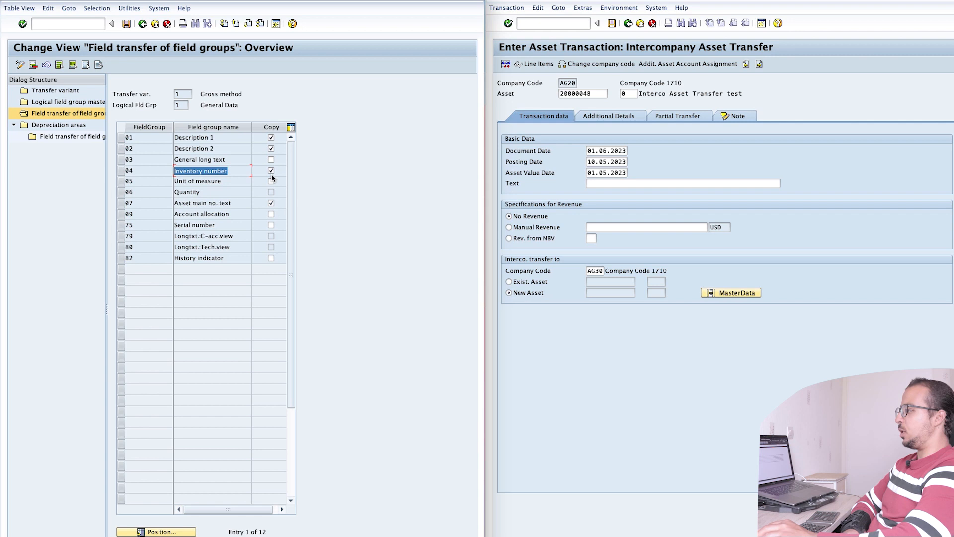
left_click(271, 203)
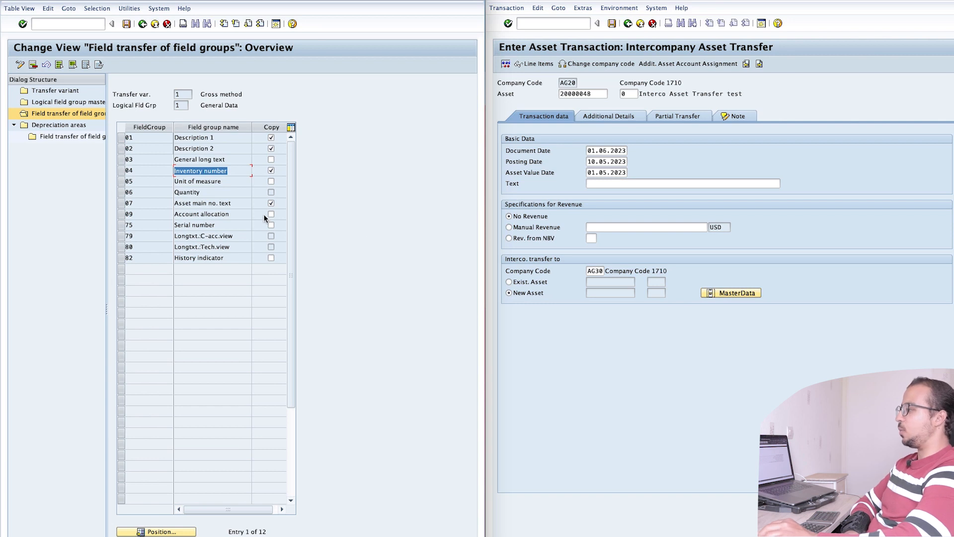
Step: Display the depreciation area field transfer settings for the Generic entry of the Gross method variant
double_click(55, 125)
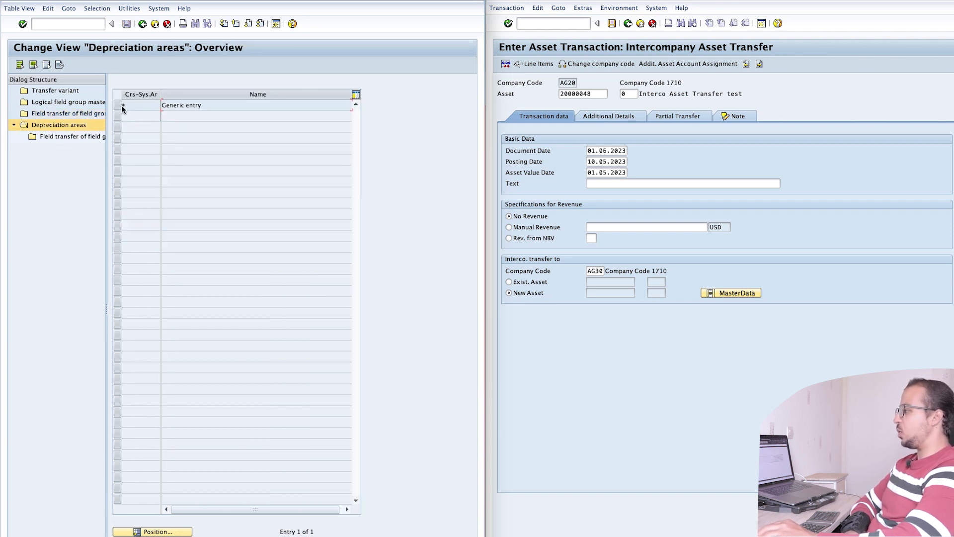
left_click(122, 107)
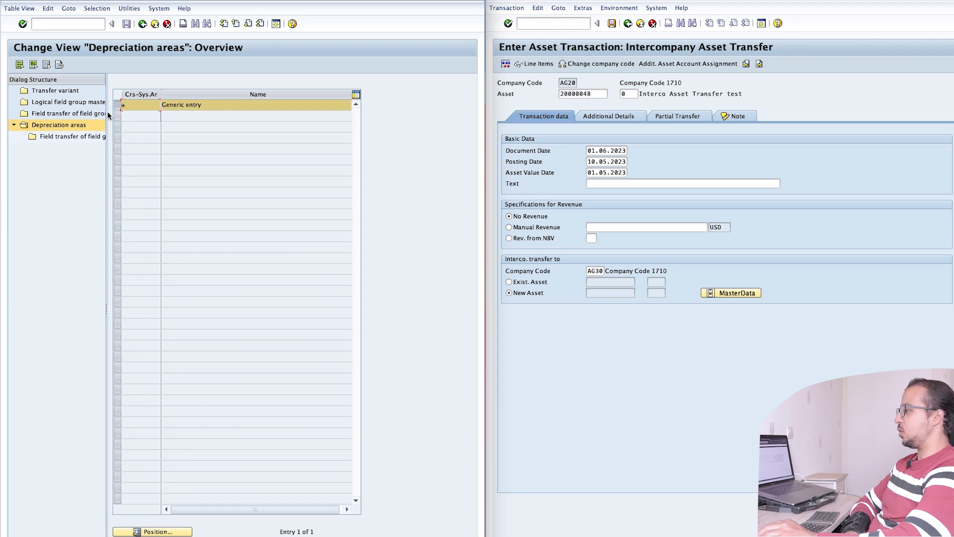
double_click(78, 137)
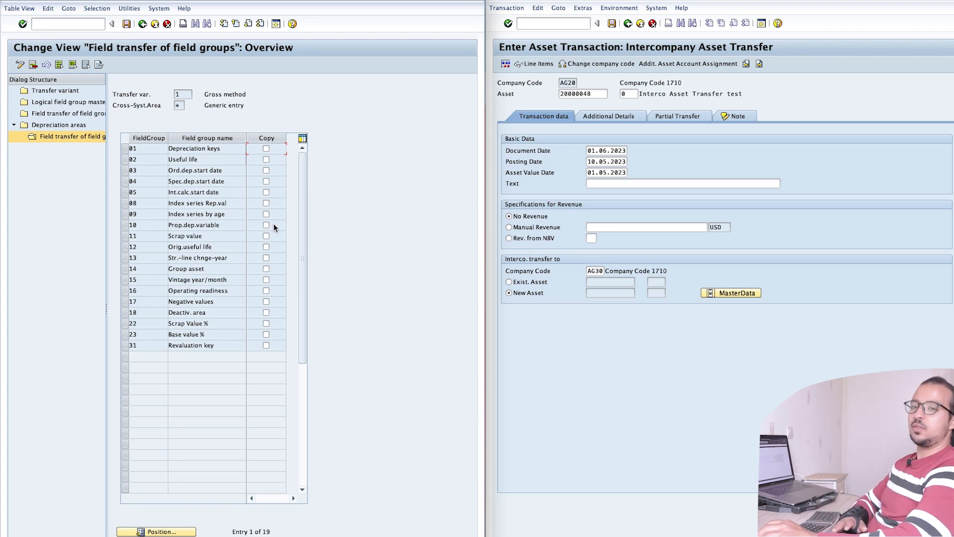
Step: Display the field transfer of field groups for the Gross method variant and the Time-dependent data logical field group
left_click(45, 103)
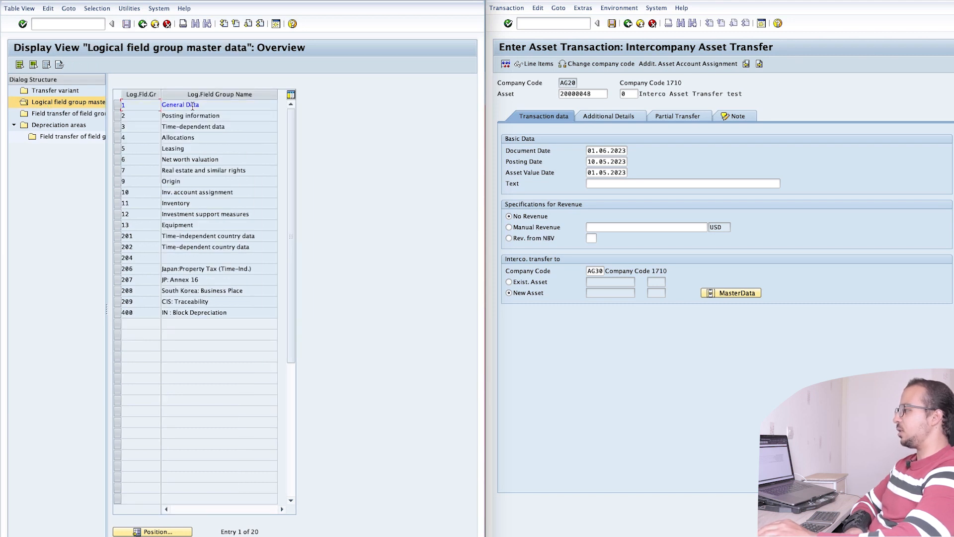
left_click(117, 127)
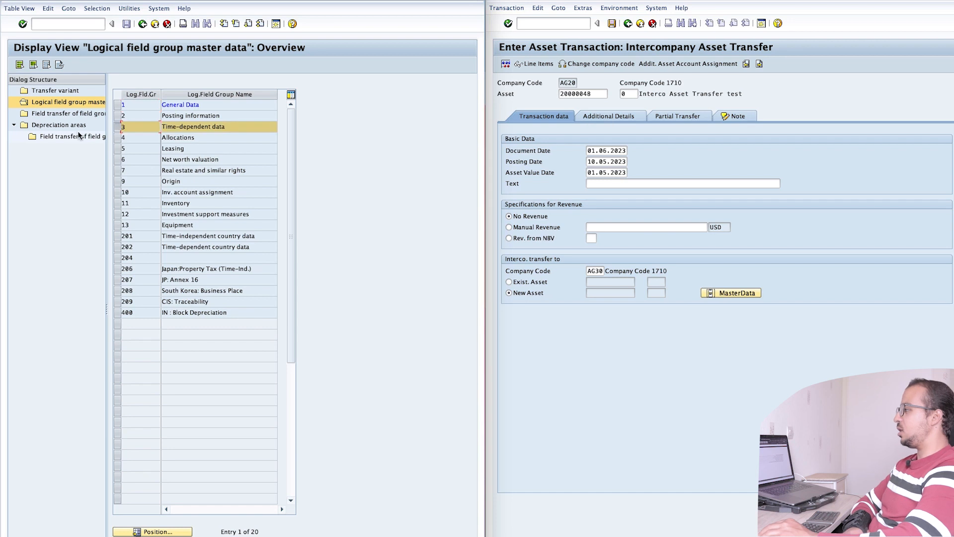
left_click(58, 113)
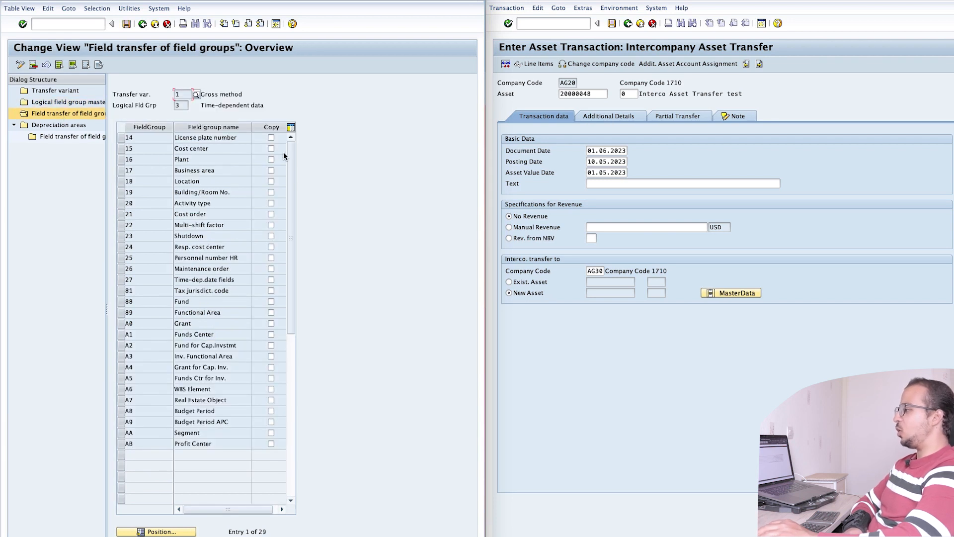
Step: Display the field transfer of field groups for the Net method variant and the General Data logical field group
left_click(144, 24)
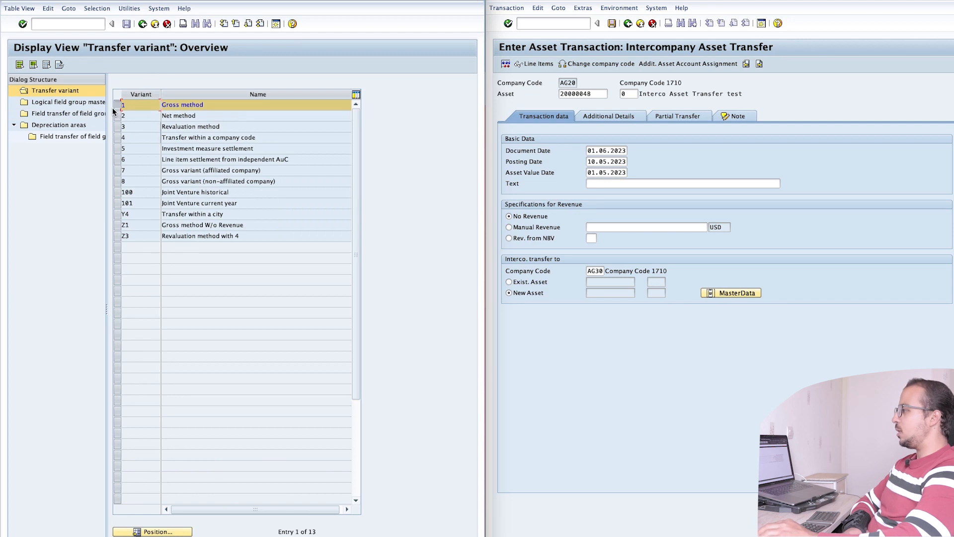
left_click(118, 116)
left_click(60, 102)
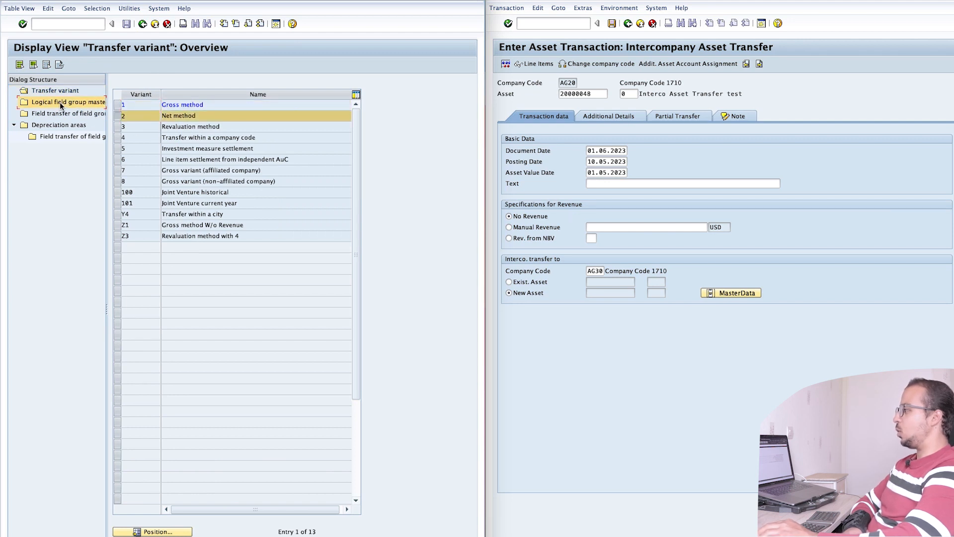
left_click(118, 104)
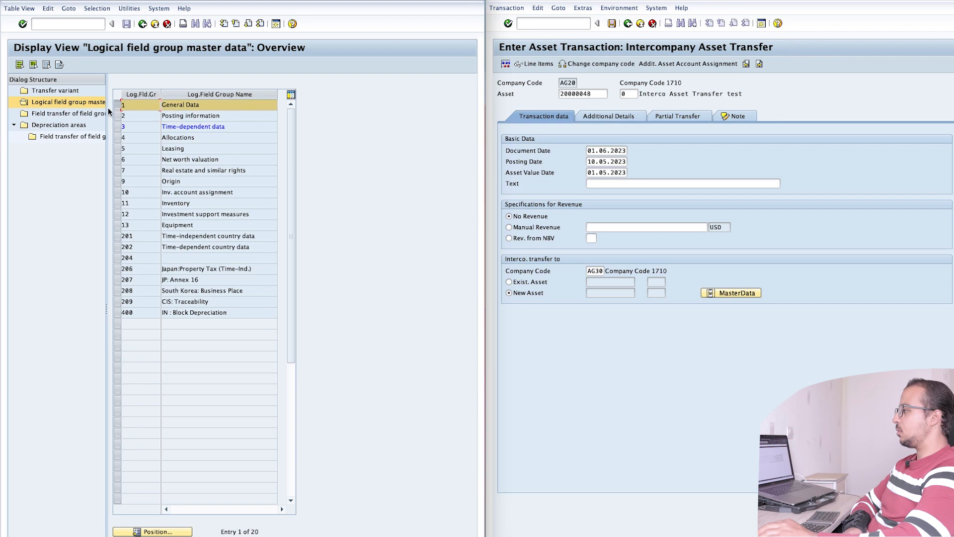
left_click(77, 113)
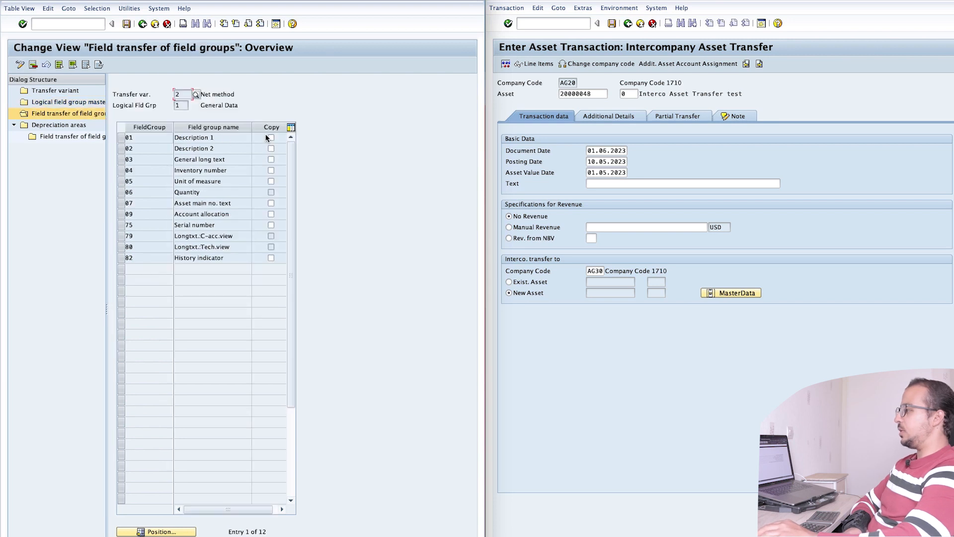
Step: Check the intercompany transfer's variant and which master data fields are proposed for the new AG30 asset, leaving the asset uncreated
left_click(599, 116)
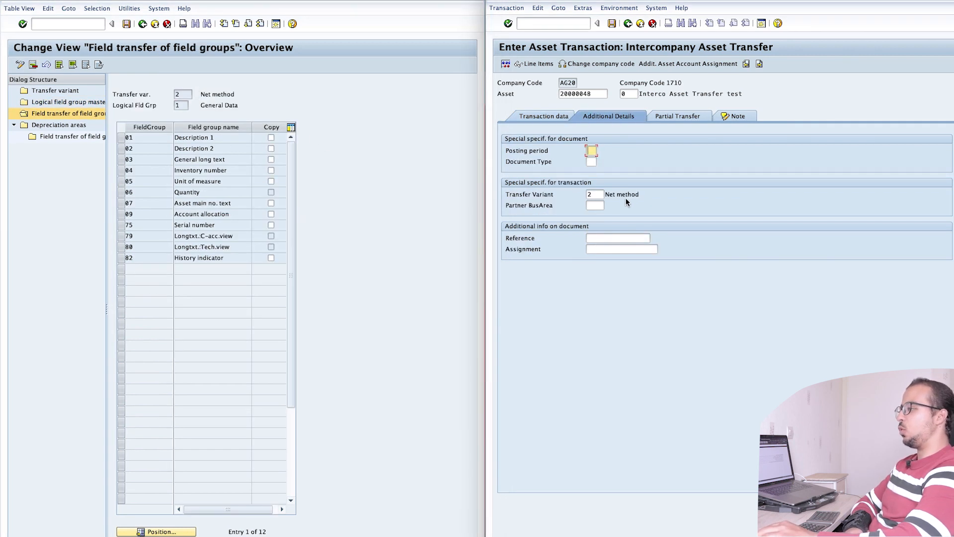
left_click(553, 121)
left_click(731, 293)
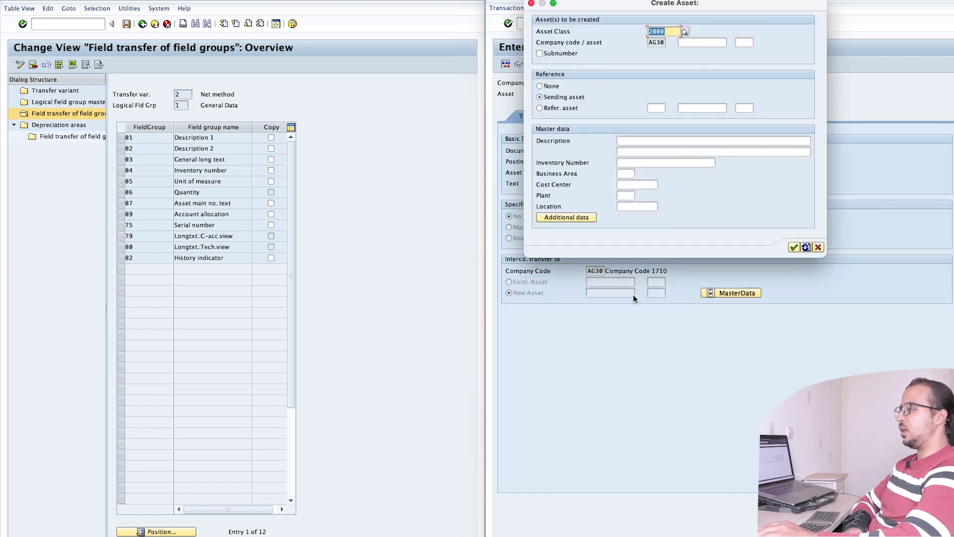
left_click(818, 247)
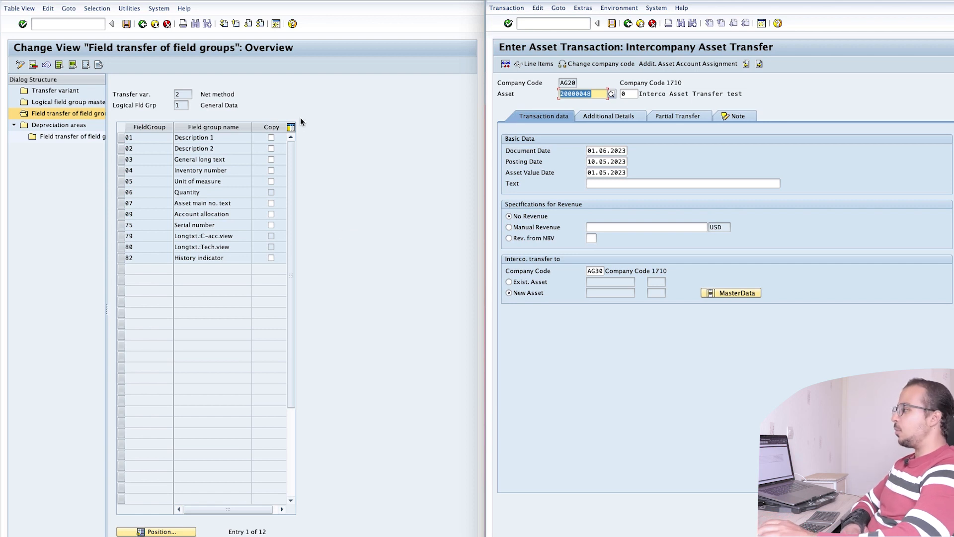
Step: Leave the field transfer settings and open the Check Company ID of Company Codes activity
left_click(364, 138)
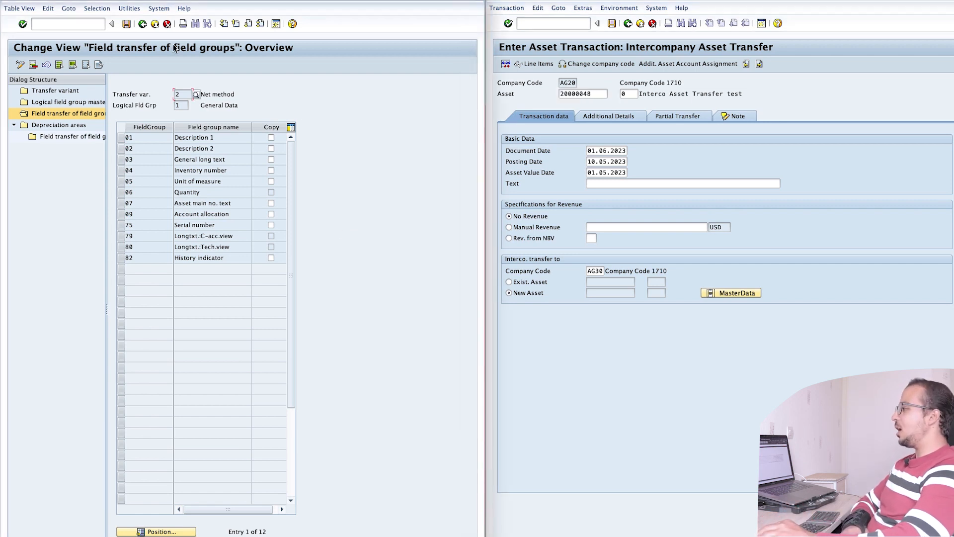
left_click(142, 24)
left_click(142, 24)
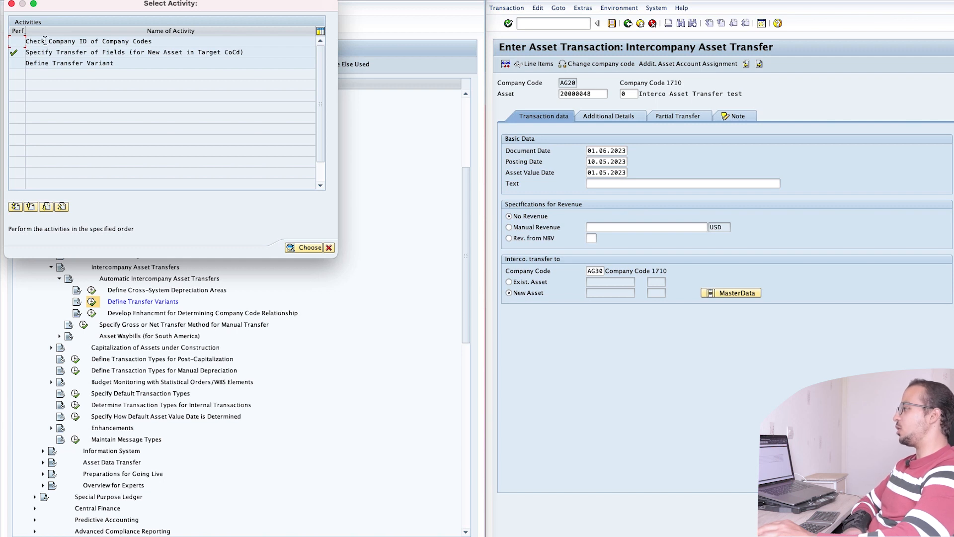
left_click_drag(161, 42, 46, 35)
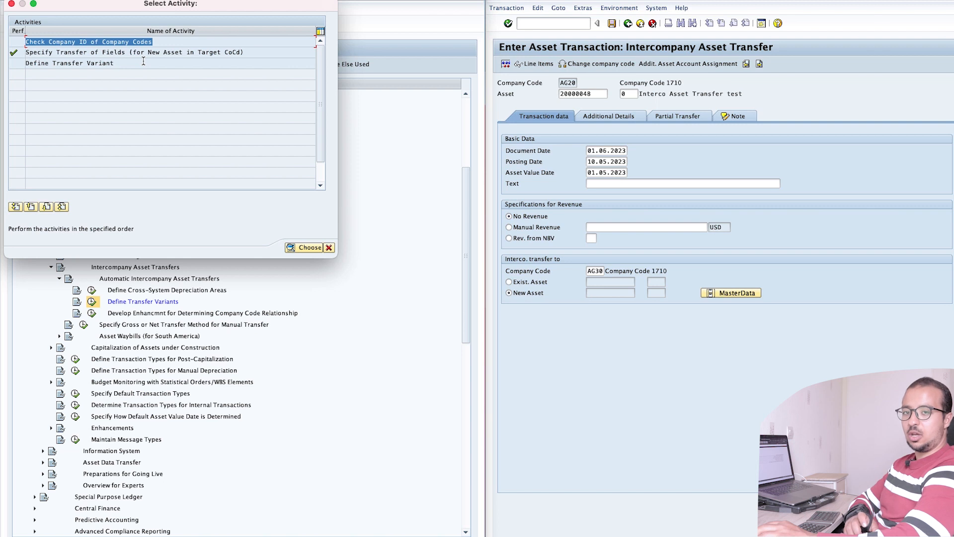
double_click(121, 43)
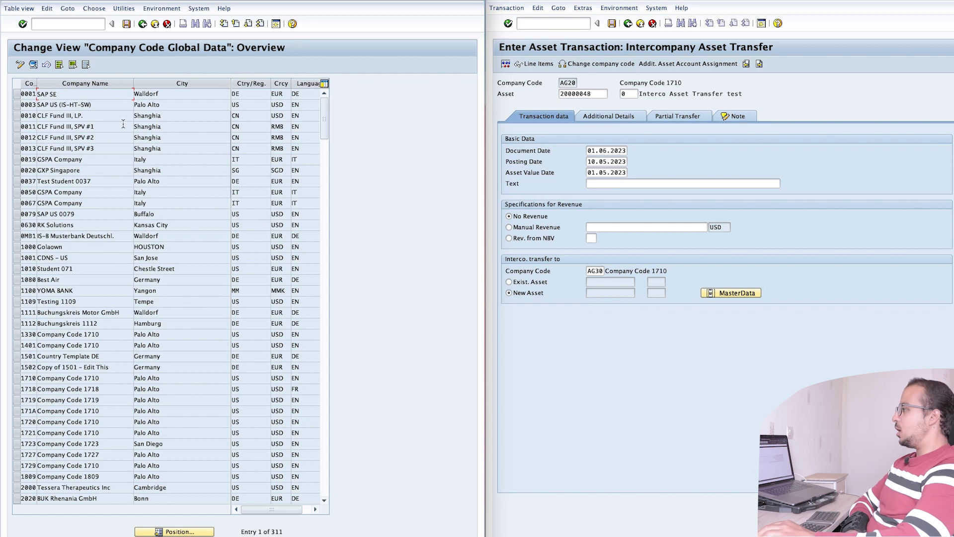
Step: Find company code AG20 in the global data and check its Company assignment in the details
left_click(174, 531)
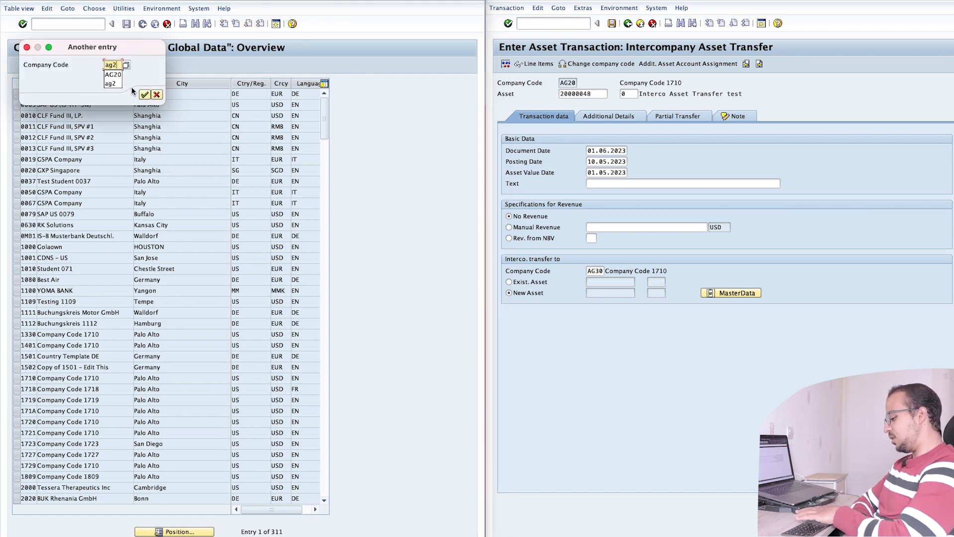
type("ag20")
key("Return")
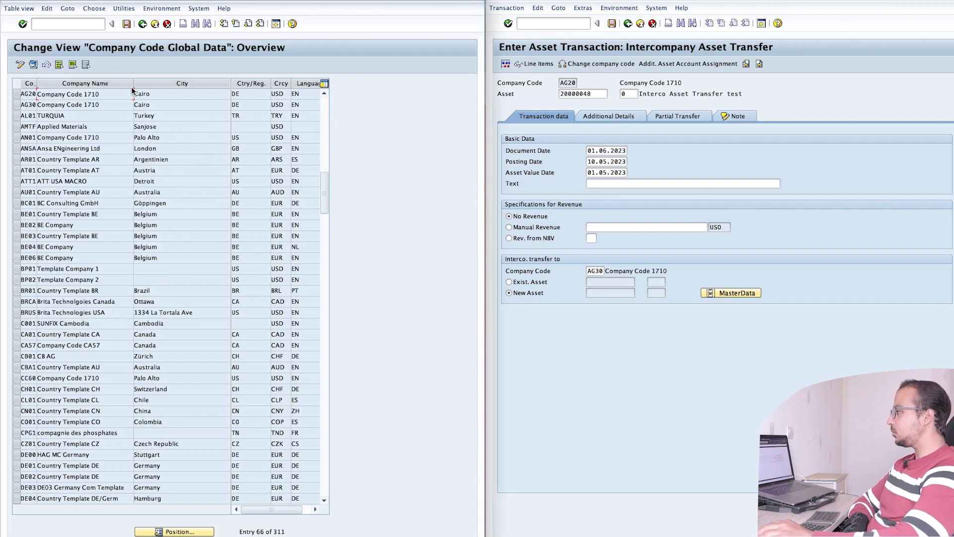
left_click(28, 93)
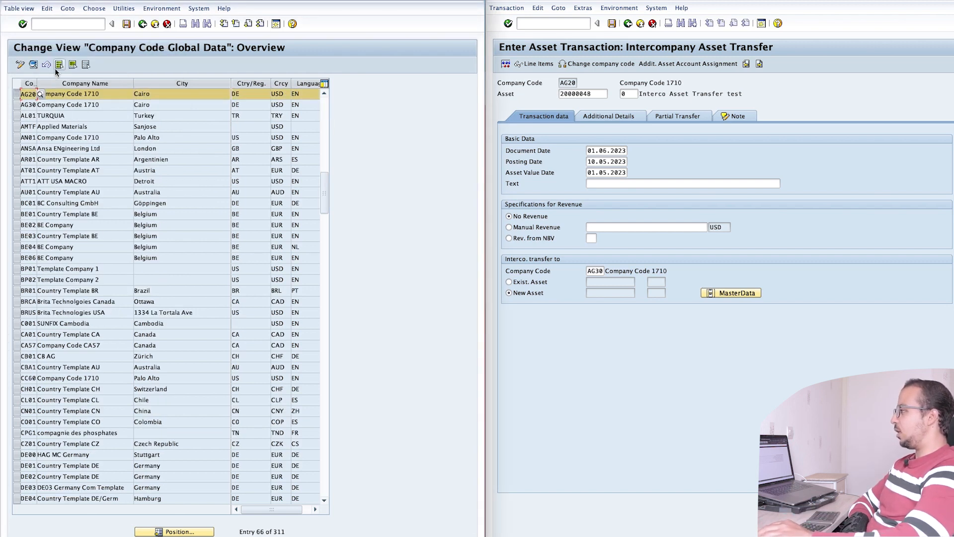
left_click(35, 65)
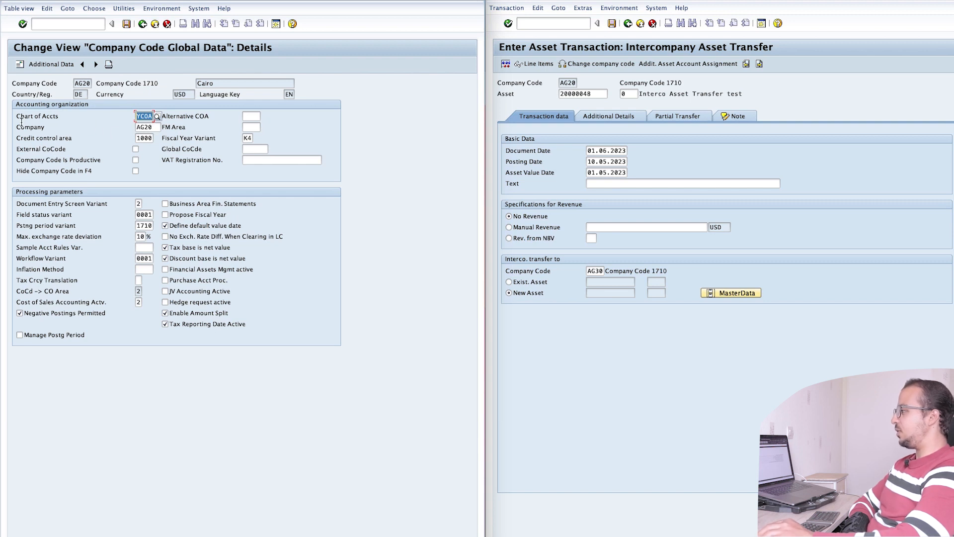
key("Tab")
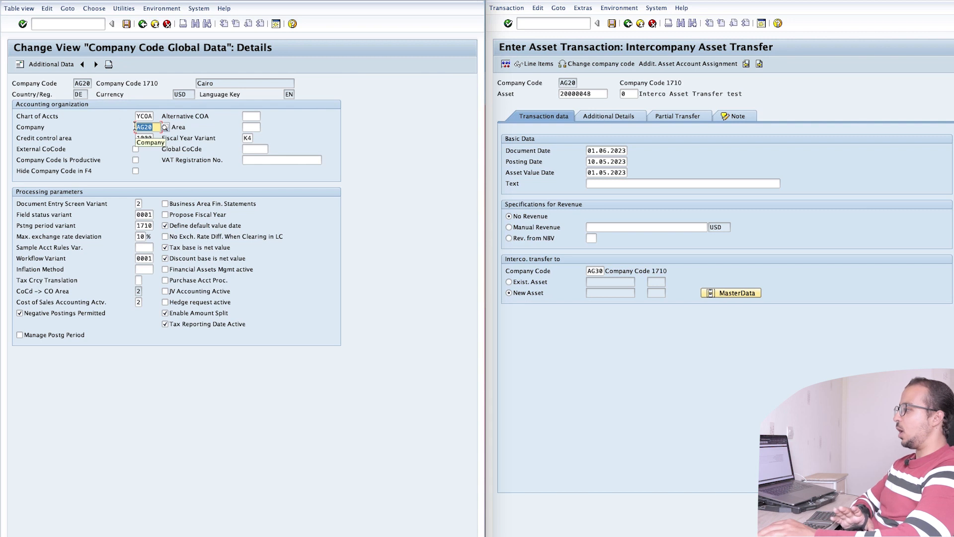
left_click(155, 128)
Step: Display the global data details of company code AG30
left_click(143, 24)
left_click(17, 104)
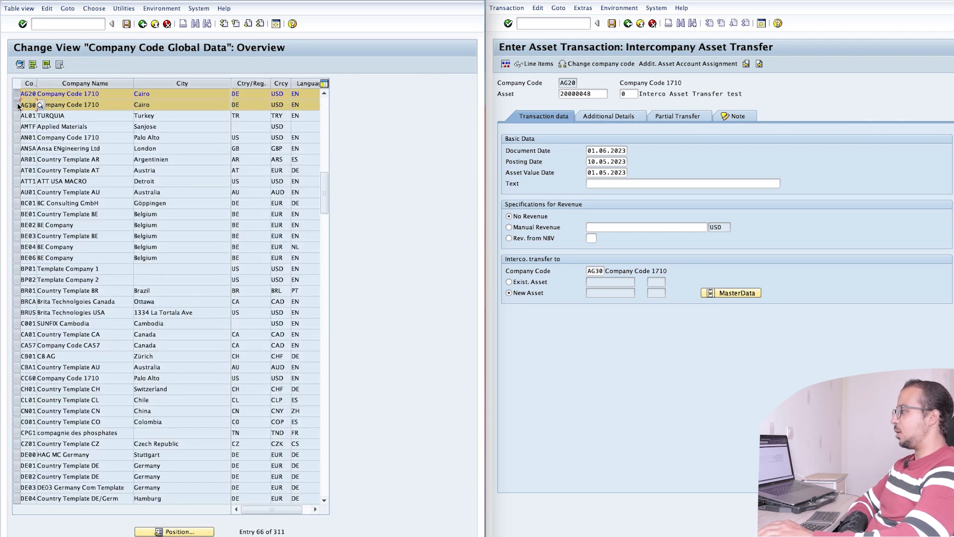
left_click(20, 64)
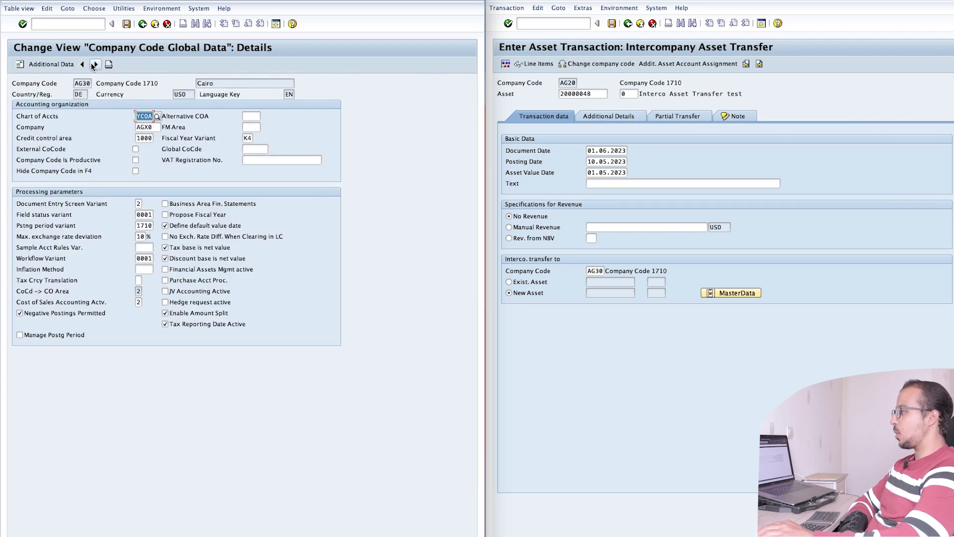
Step: Set the Company of company code AG30 to AG20 and compare it with the neighbouring AG20 record
left_click_drag(156, 127, 89, 119)
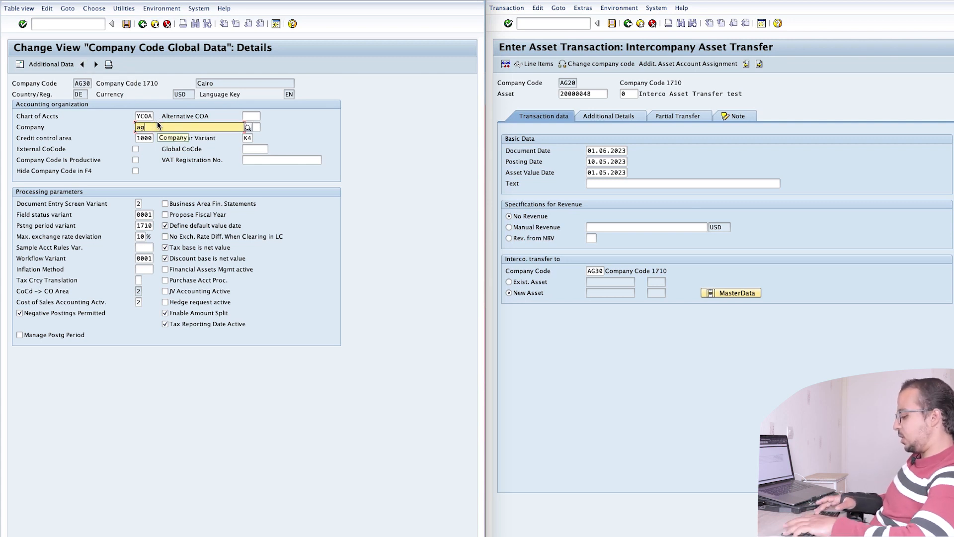
type("ag20")
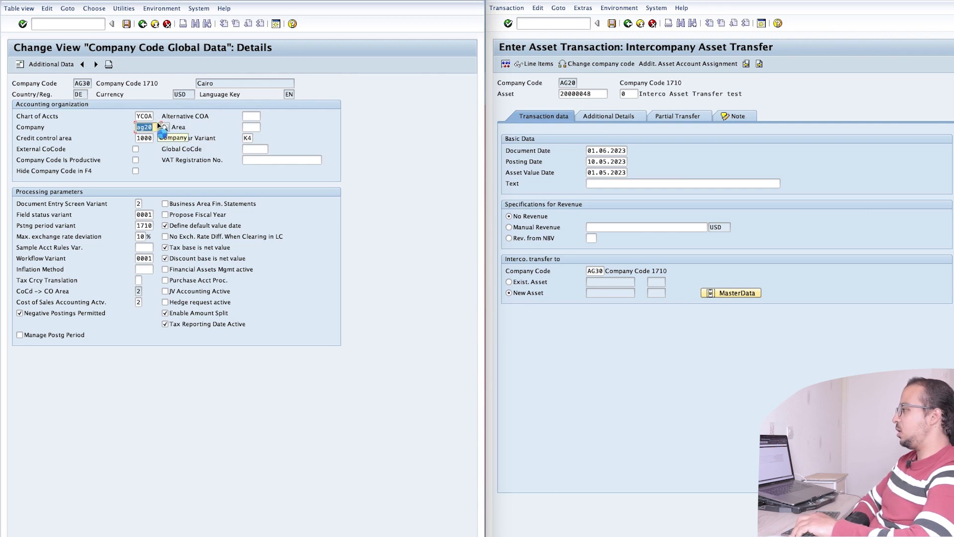
key("Return")
left_click(84, 65)
left_click(97, 67)
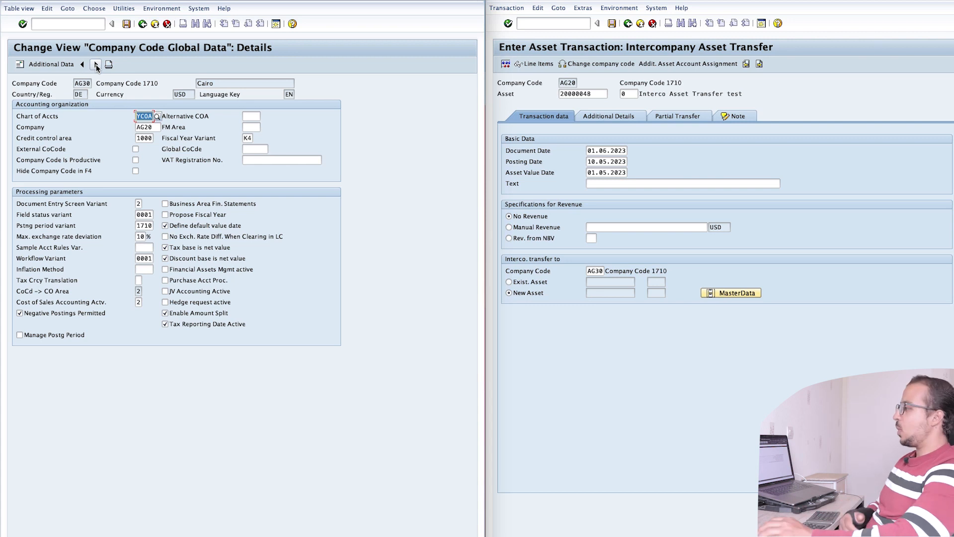
Step: Start changing the Company assignment of company code AG30 again and discard the edit
left_click(151, 128)
key("BackSpace")
key("BackSpace")
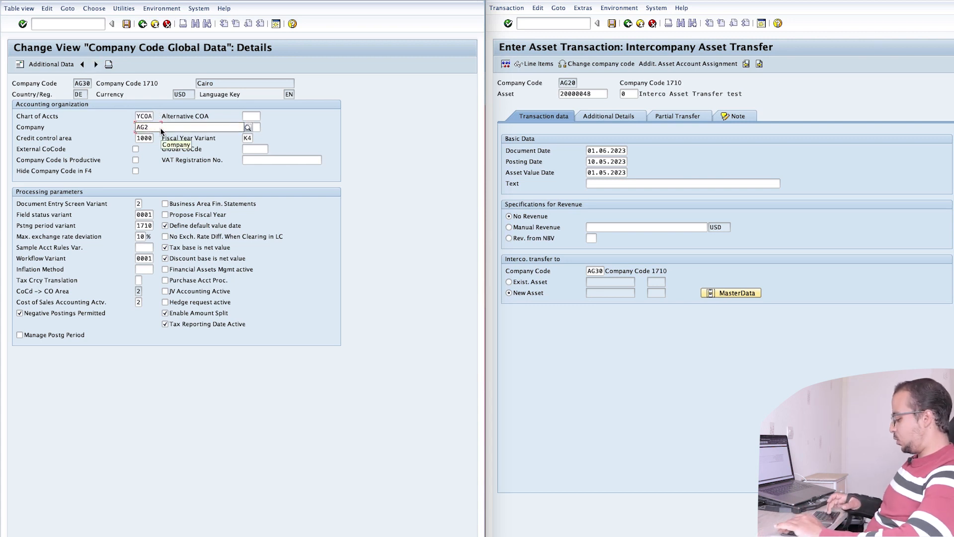
left_click(167, 24)
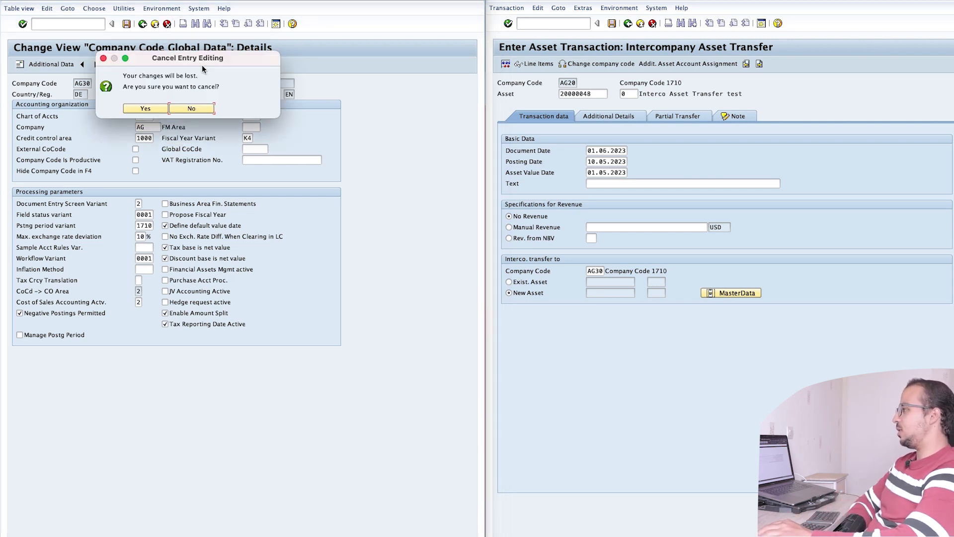
left_click(131, 108)
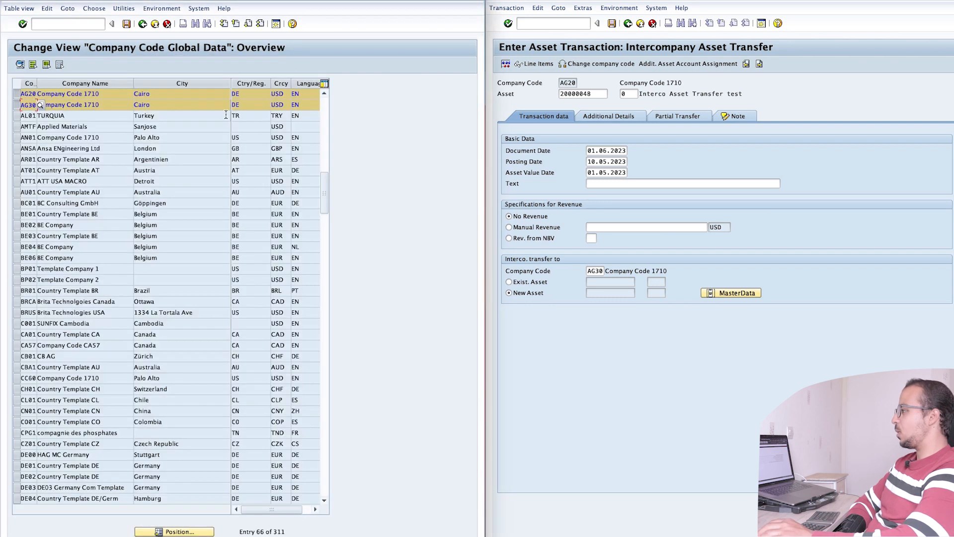
Step: Leave the company code data without saving and display the allowed entries of the Gross method transfer variant
left_click(142, 23)
left_click(185, 108)
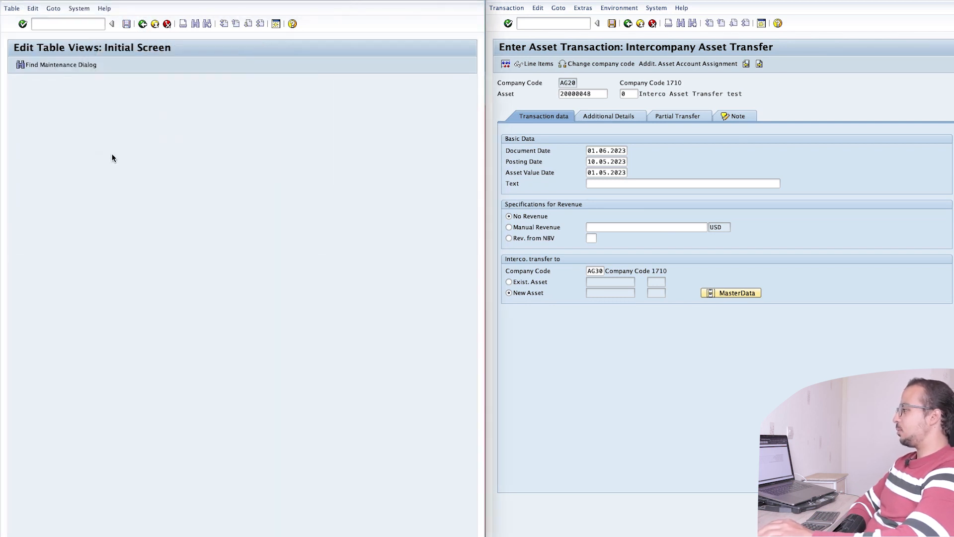
double_click(69, 64)
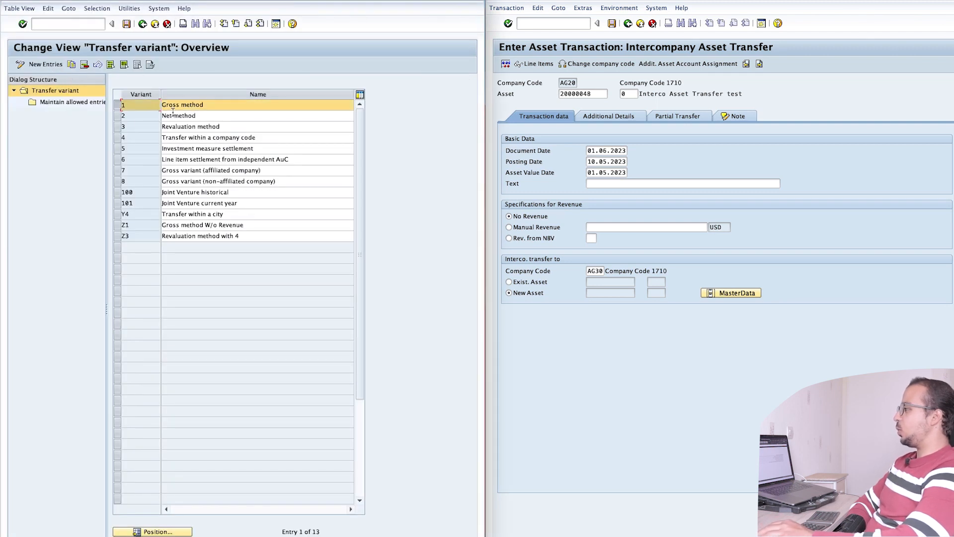
left_click(146, 109)
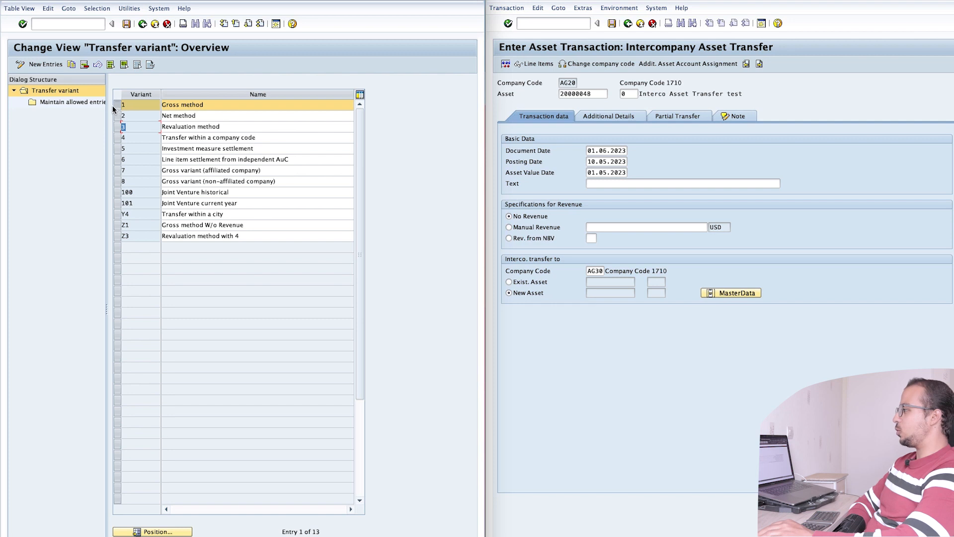
double_click(80, 100)
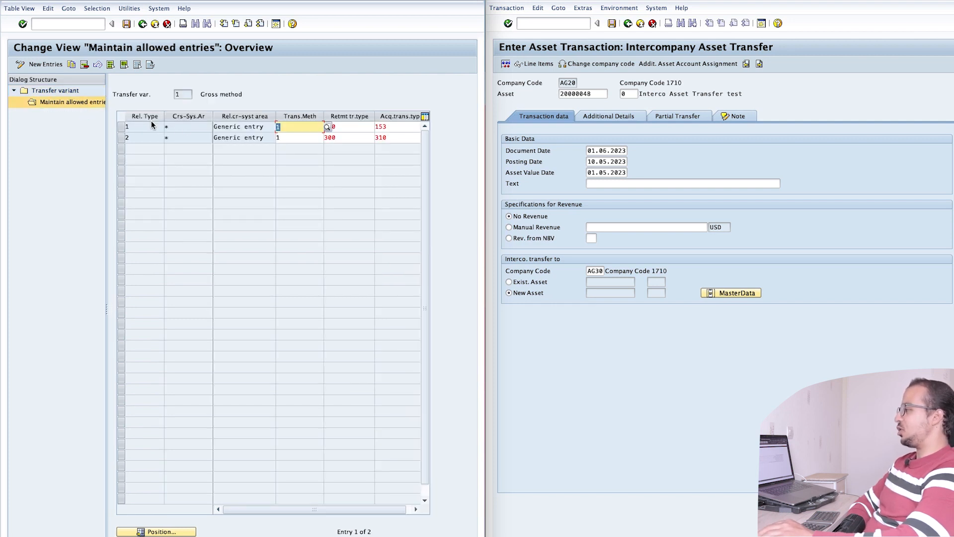
Step: Look up the possible company code relationship types and select the allowed entry for relationship type 1
left_click(147, 126)
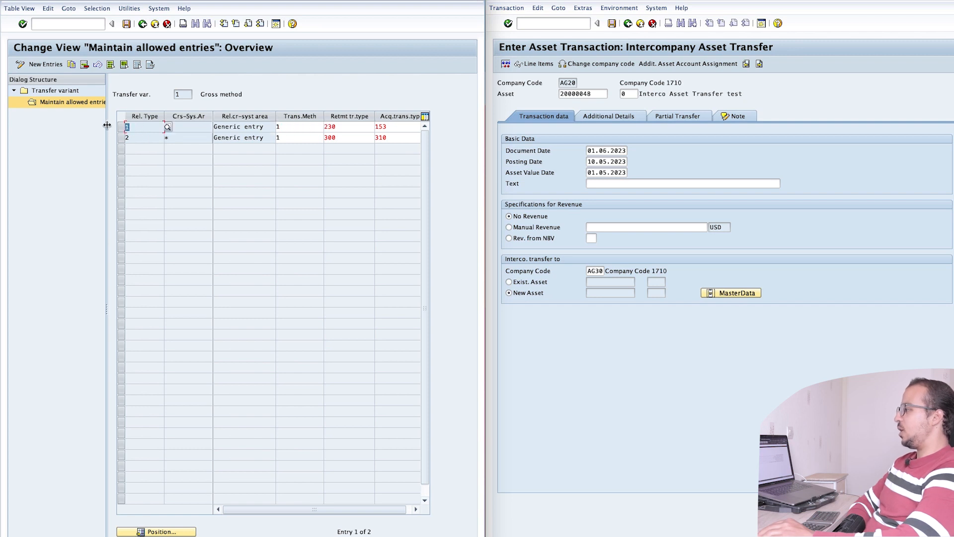
left_click(168, 127)
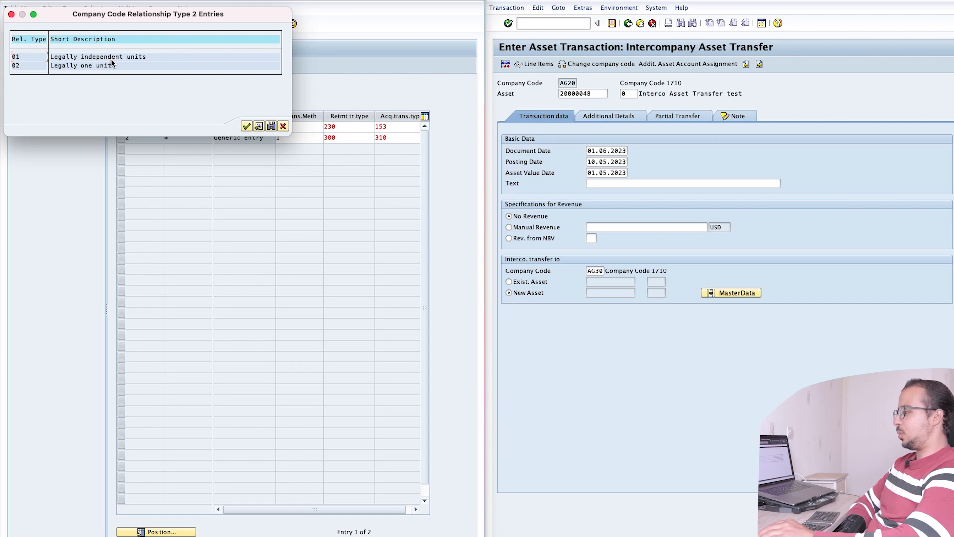
left_click(283, 127)
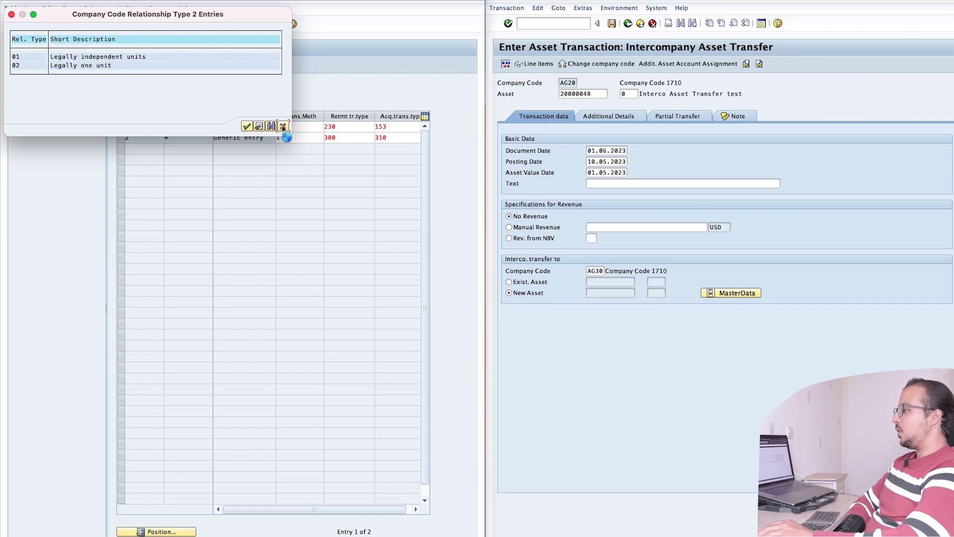
left_click(121, 127)
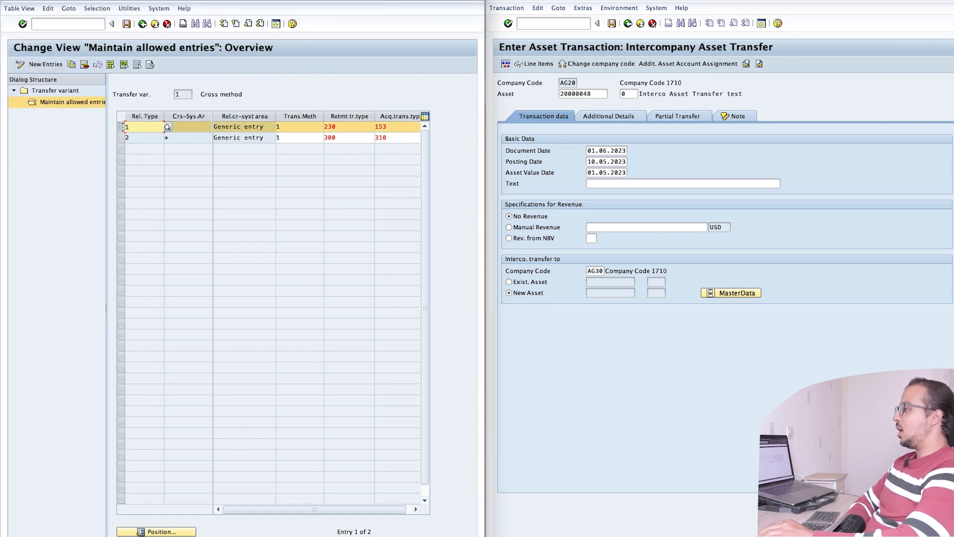
Step: Look up the possible company code relationship types for the allowed entry with relationship type 2
left_click(121, 128)
left_click(137, 138)
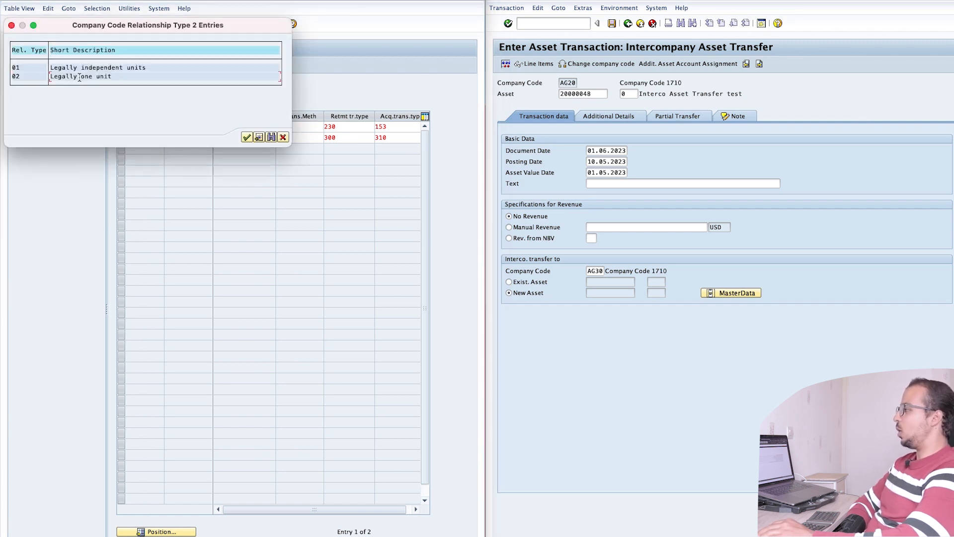
left_click(283, 137)
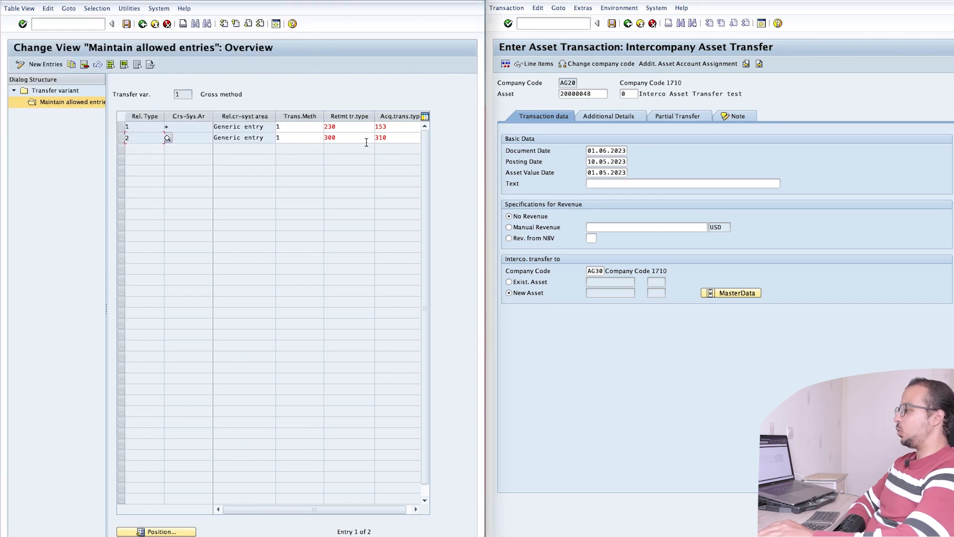
Step: Select the allowed entry for relationship type 1 and examine its cross-system depreciation area setting
left_click(189, 128)
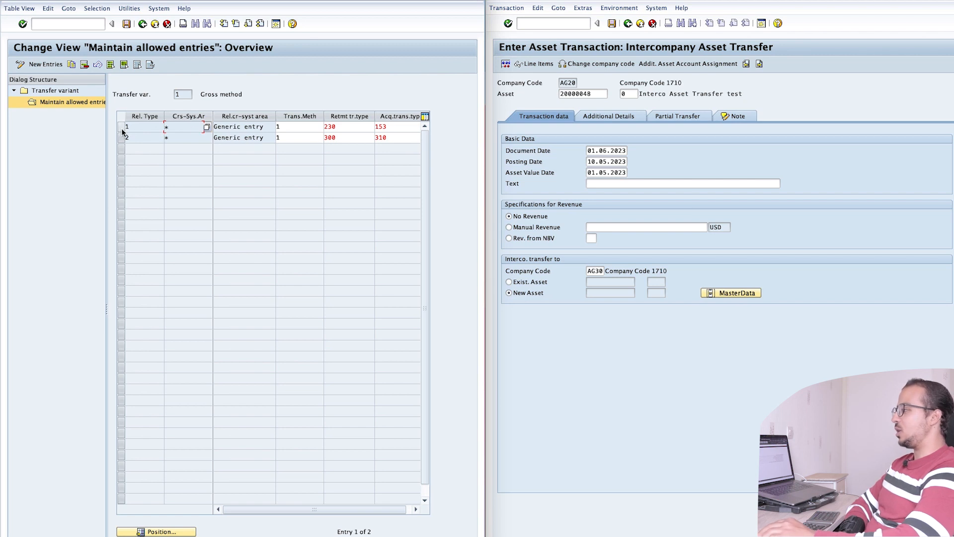
left_click(134, 126)
left_click_drag(134, 127, 92, 127)
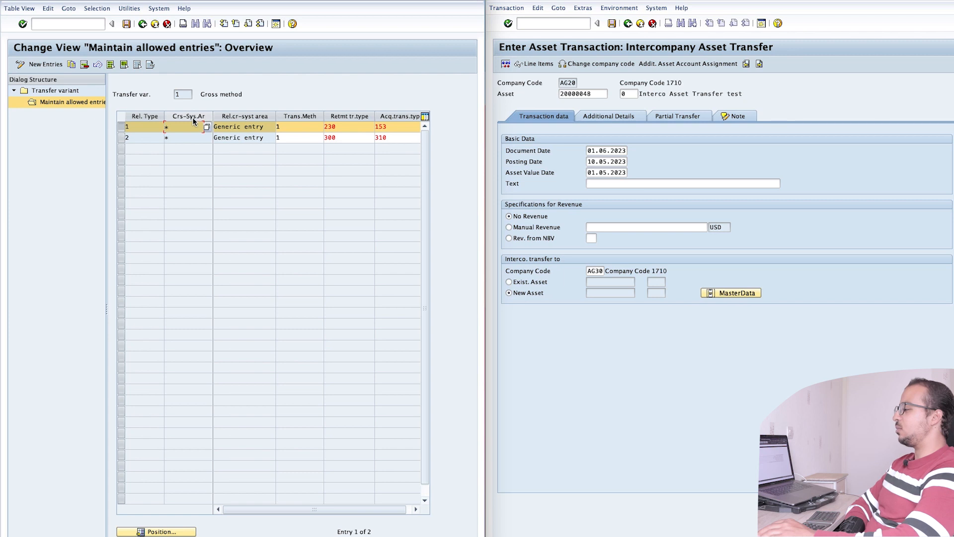
left_click_drag(189, 127, 147, 126)
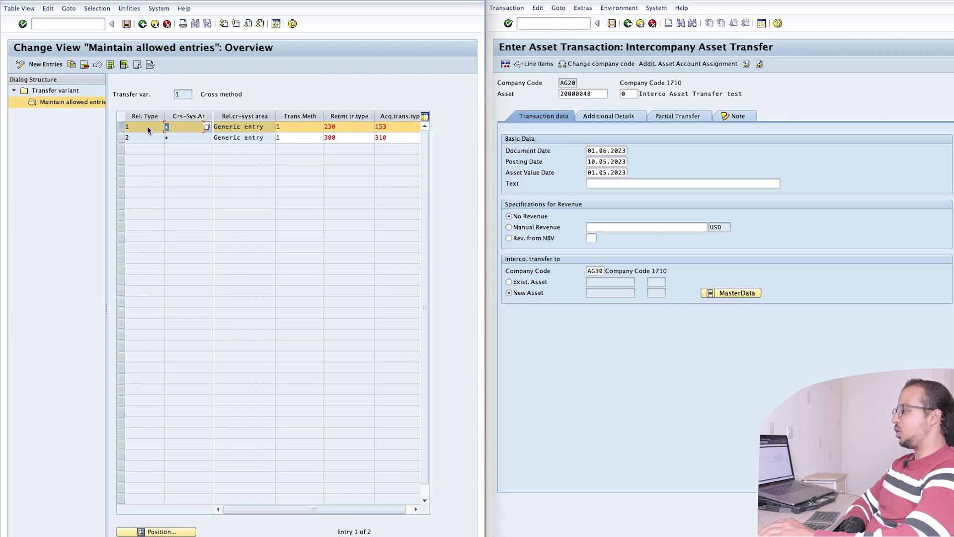
left_click_drag(269, 127, 196, 119)
left_click(186, 127)
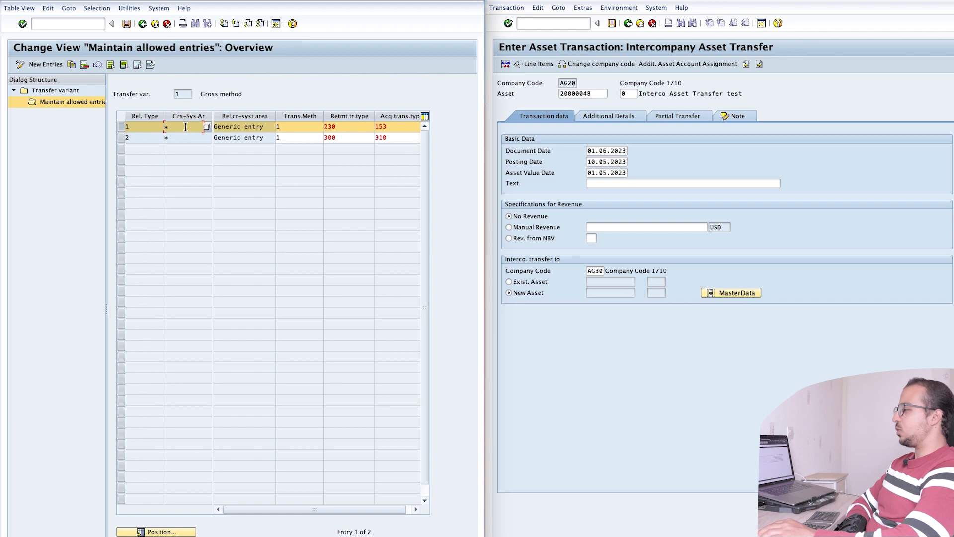
Step: Look up the available transfer methods for the relationship type 1 entry and close the list without changing the method
left_click(292, 127)
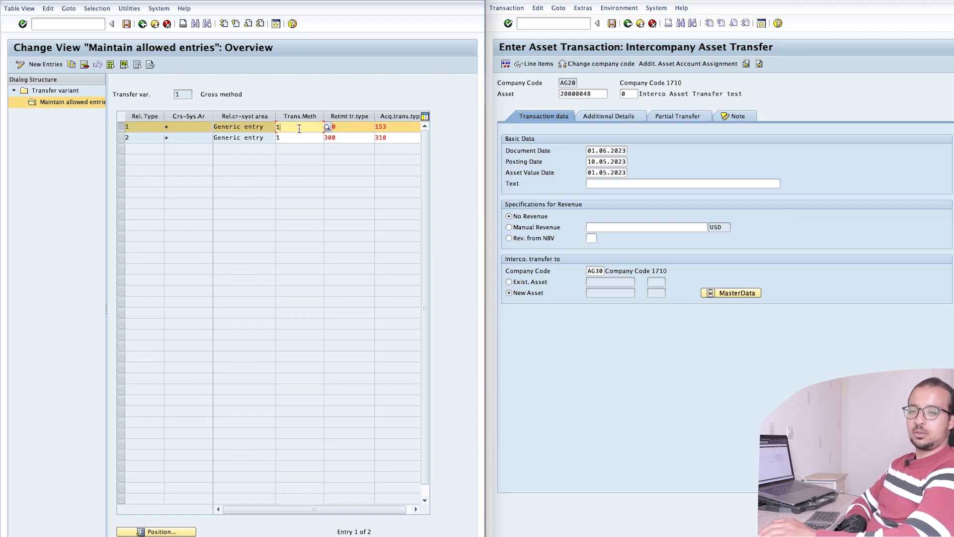
left_click(327, 127)
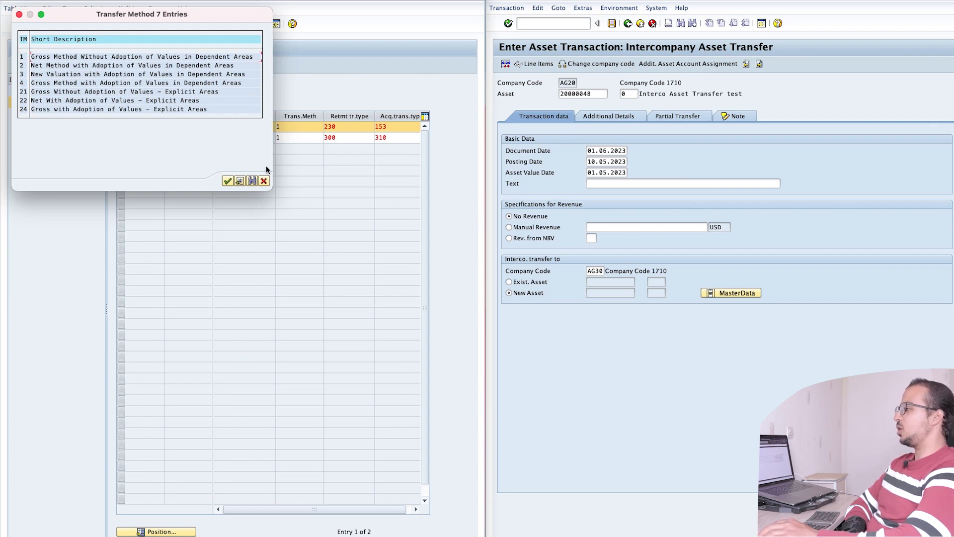
left_click(264, 180)
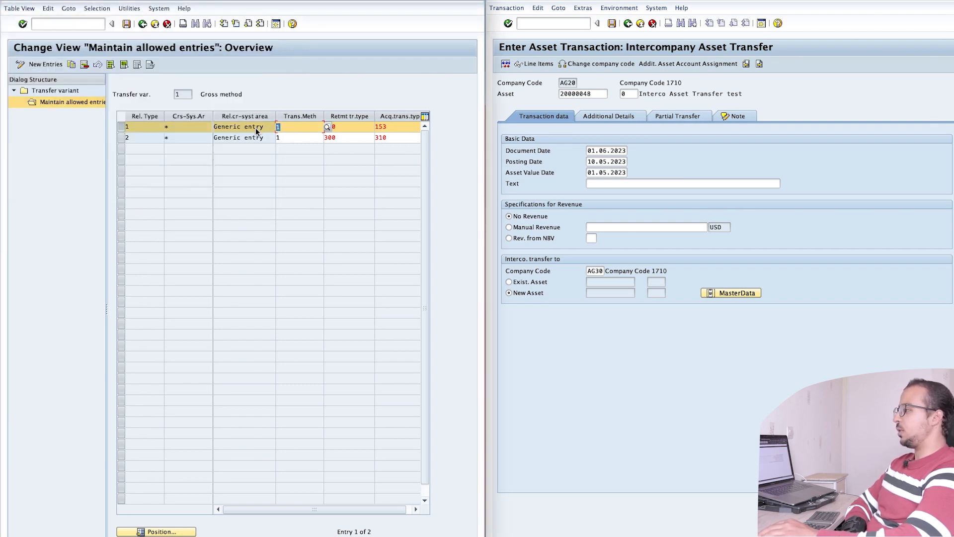
left_click(292, 130)
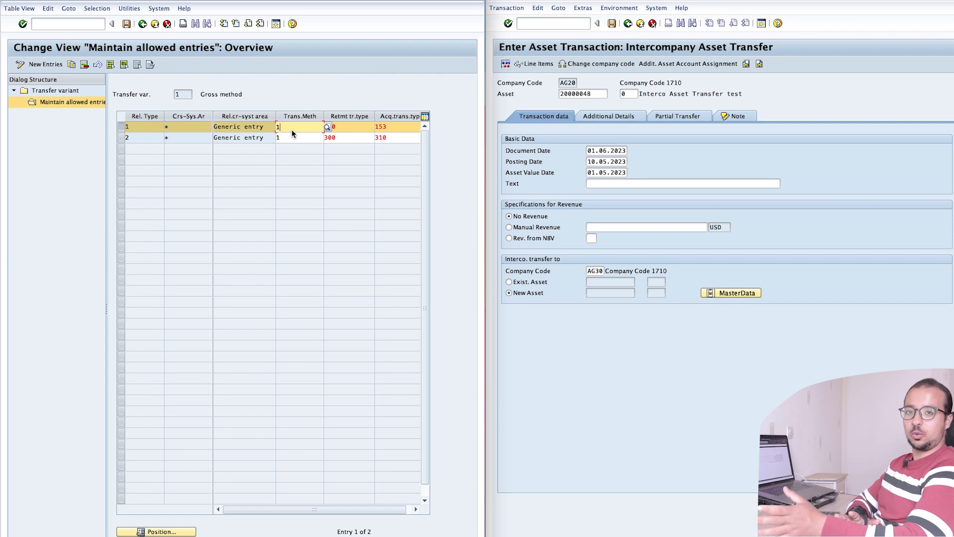
Step: Examine the retirement and acquisition transaction types assigned to the relationship type 1 entry
left_click(358, 126)
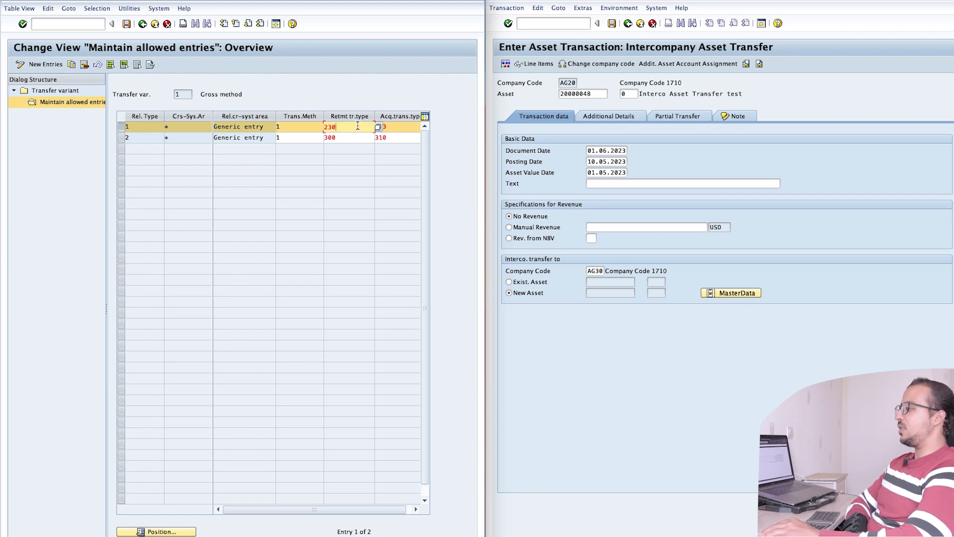
left_click(392, 128)
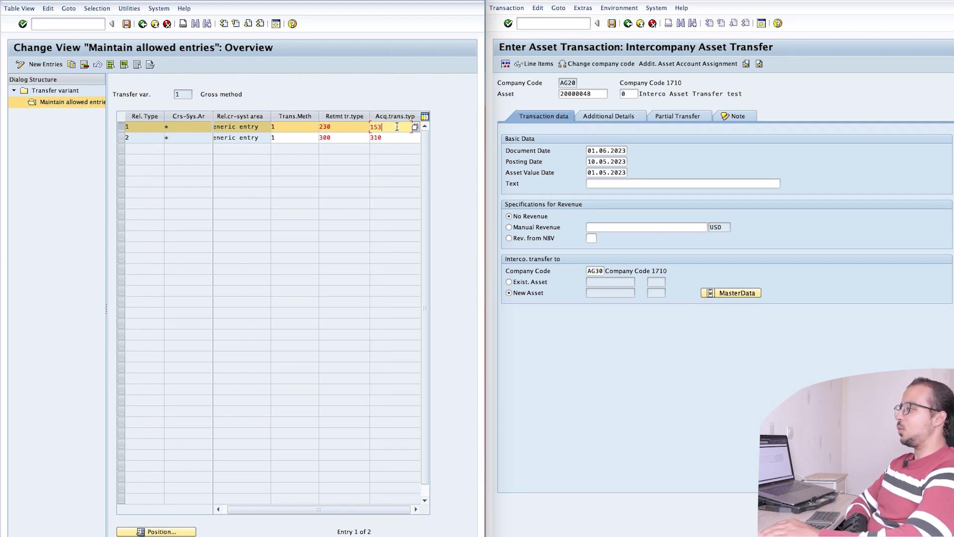
double_click(339, 124)
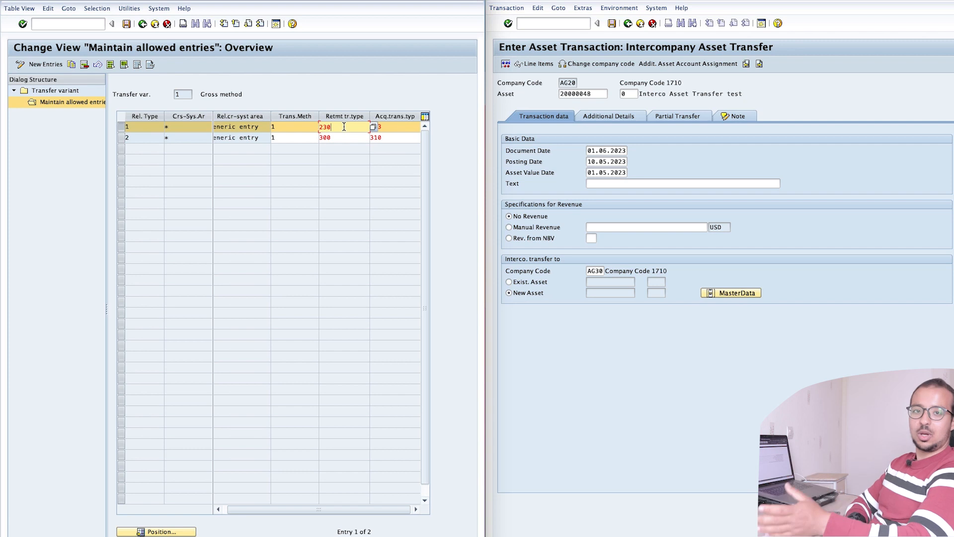
left_click_drag(344, 127, 313, 126)
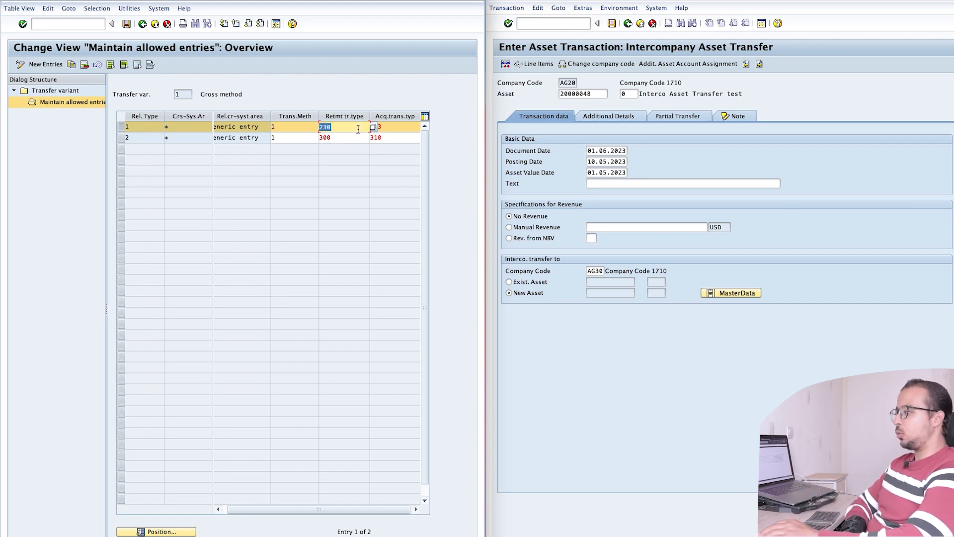
left_click(389, 128)
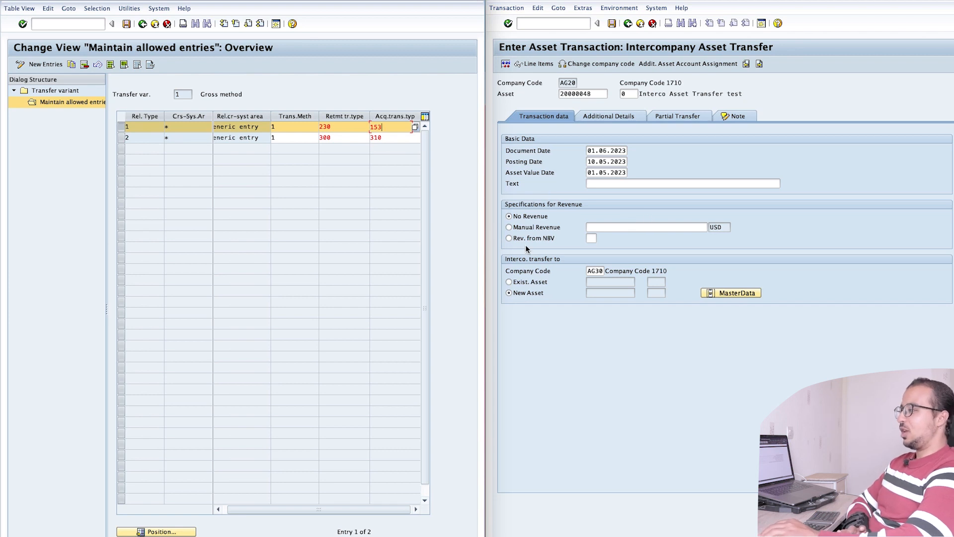
left_click(337, 128)
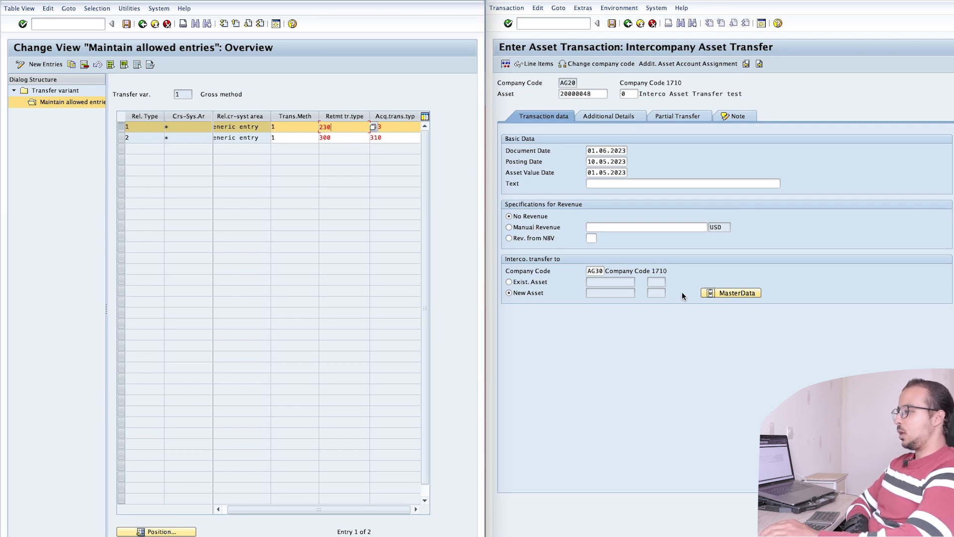
Step: Cancel the new asset's master data and set the transfer variant of the intercompany transfer to 1, Gross method
left_click(736, 293)
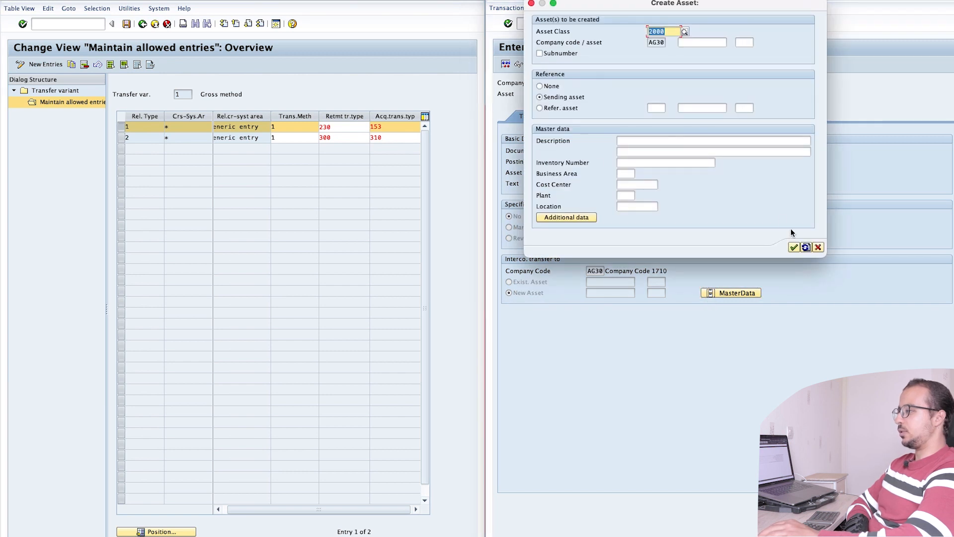
left_click(818, 247)
left_click(609, 116)
left_click(596, 195)
type("1")
key("Return")
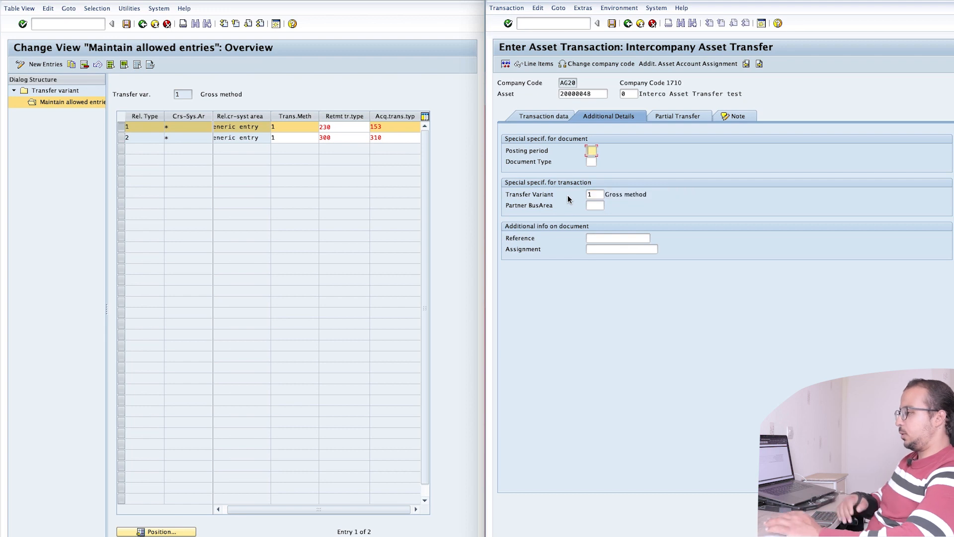
Step: Specify a manual revenue of 1000 USD for the intercompany asset transfer
left_click(518, 118)
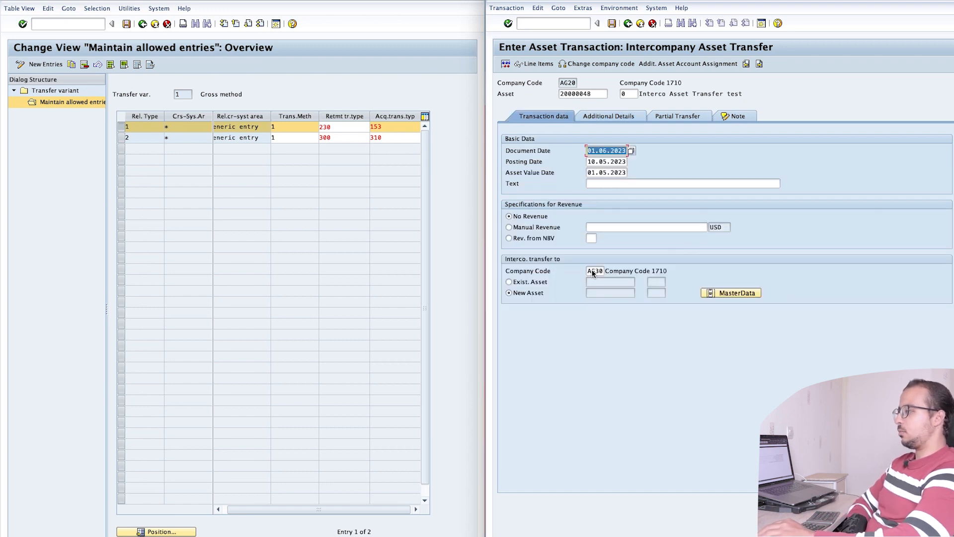
left_click(557, 227)
left_click(609, 228)
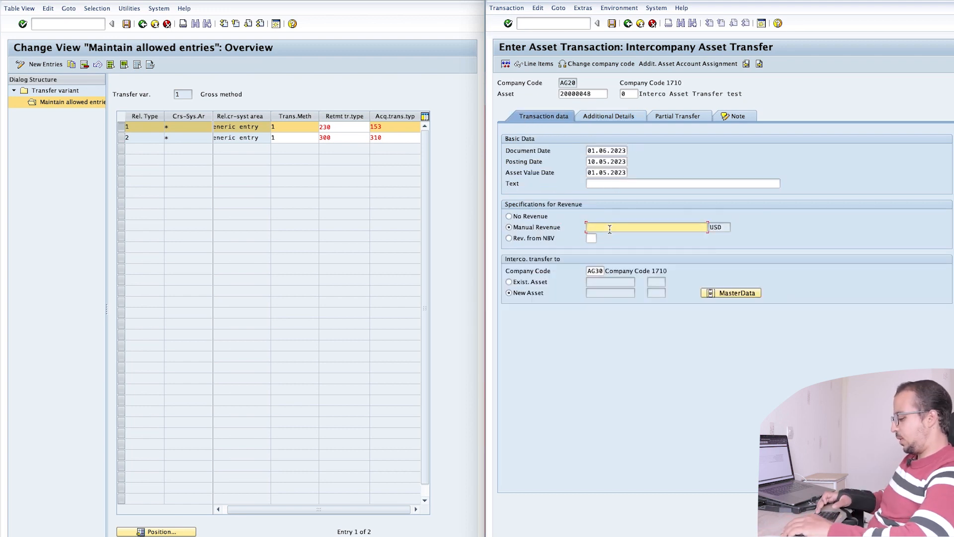
type("1,00")
type("000")
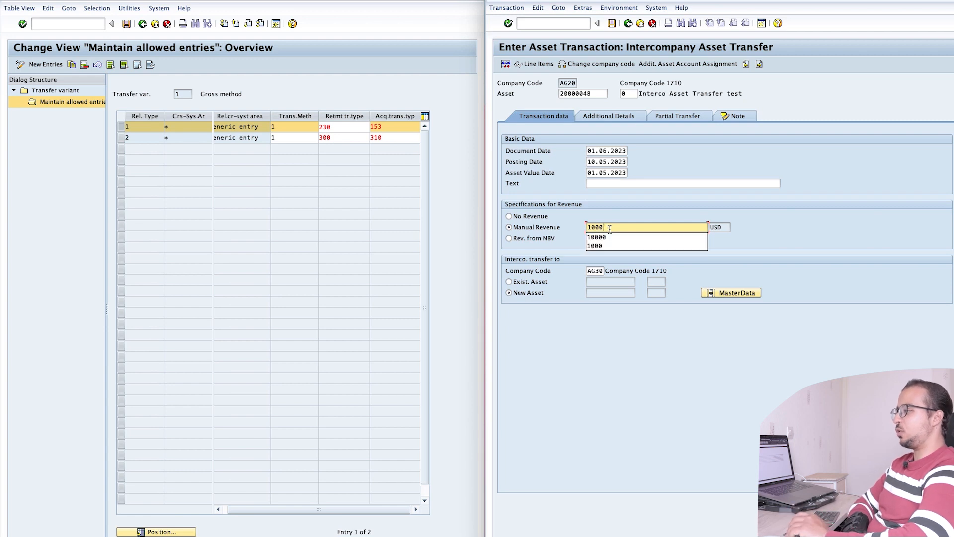
key("Return")
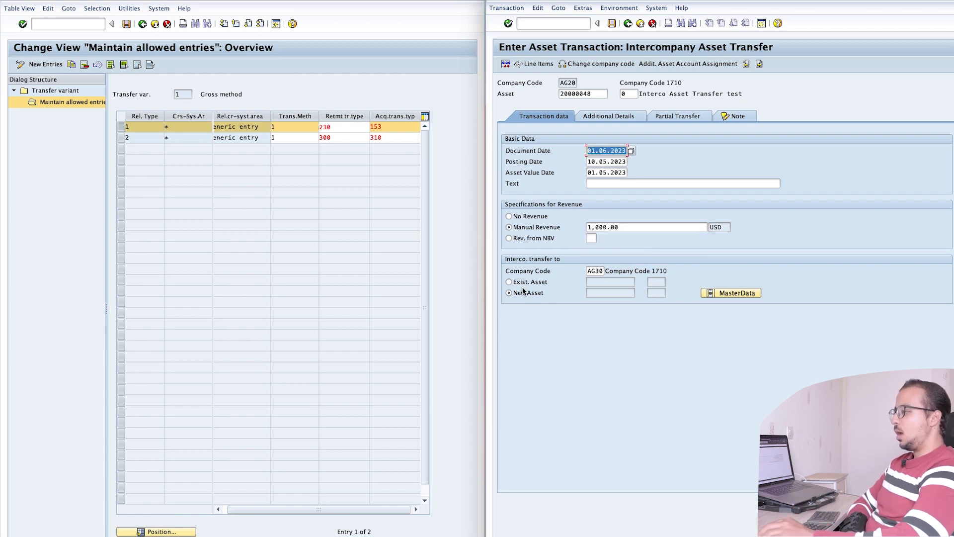
Step: Set the cost center of the new asset in company code AG30 to 31000 in its master data
left_click(709, 293)
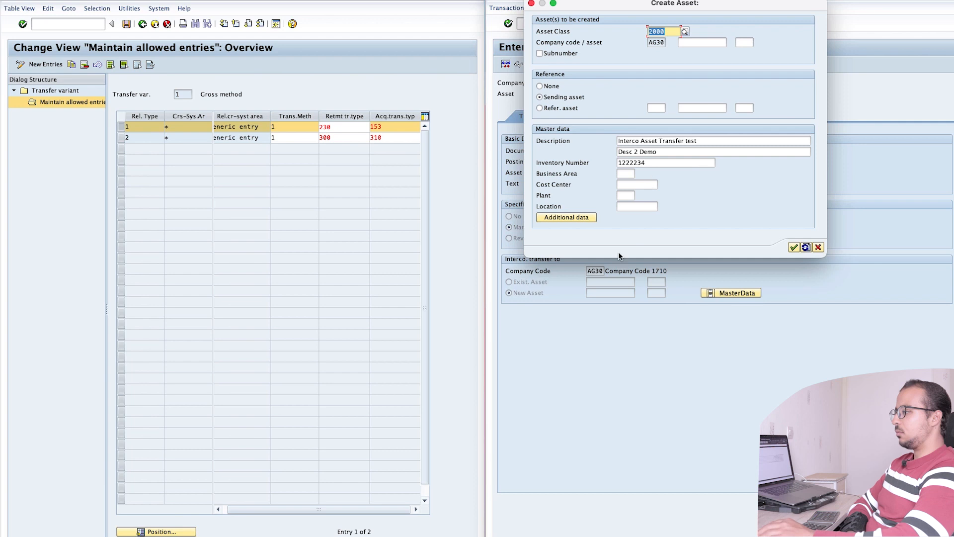
left_click(634, 185)
type("31000")
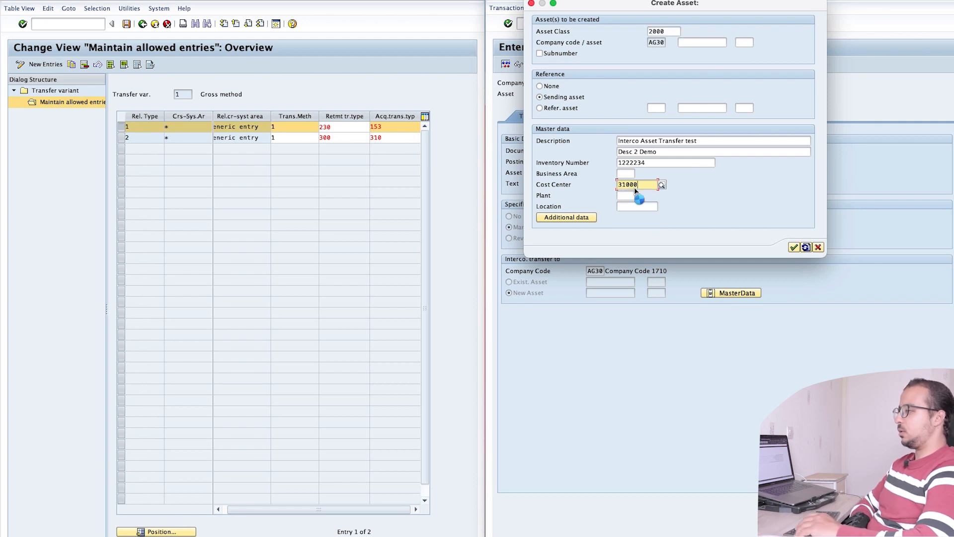
key("Return")
Step: Define a partial transfer with a percentage rate of 50 that refers to the current-year acquisition
left_click(670, 118)
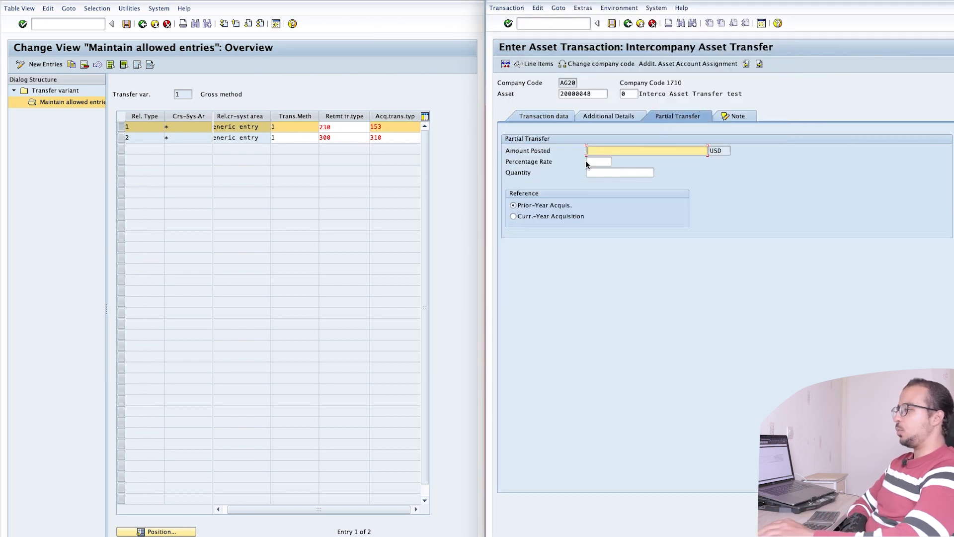
left_click(594, 162)
type("5")
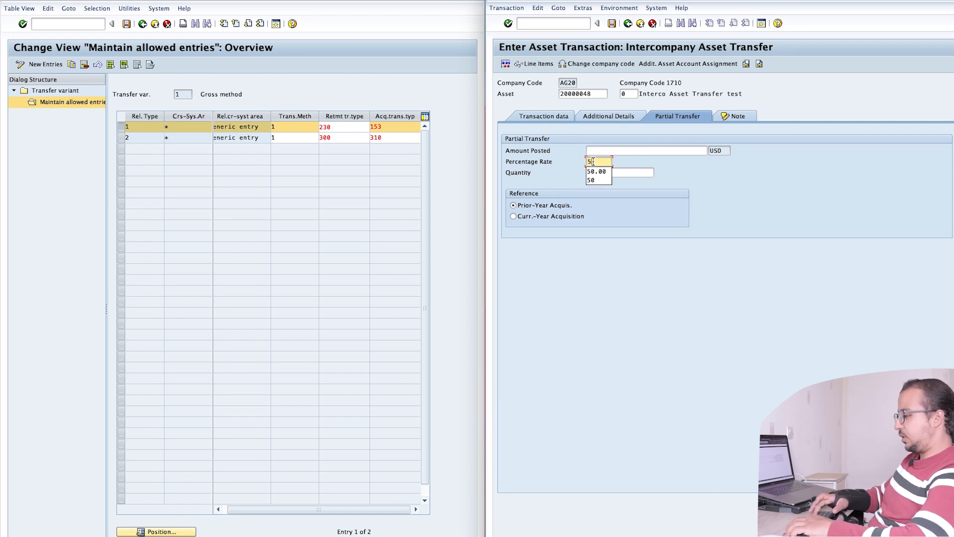
type(".20")
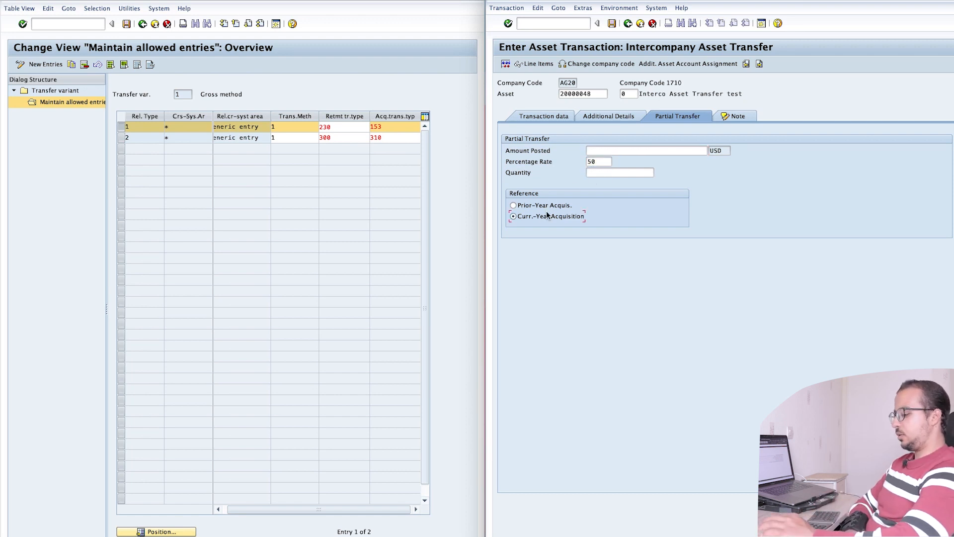
Step: Simulate the intercompany transfer and compare the line items' transaction types with the retirement type of the relationship type 1 entry
left_click(545, 116)
left_click(507, 66)
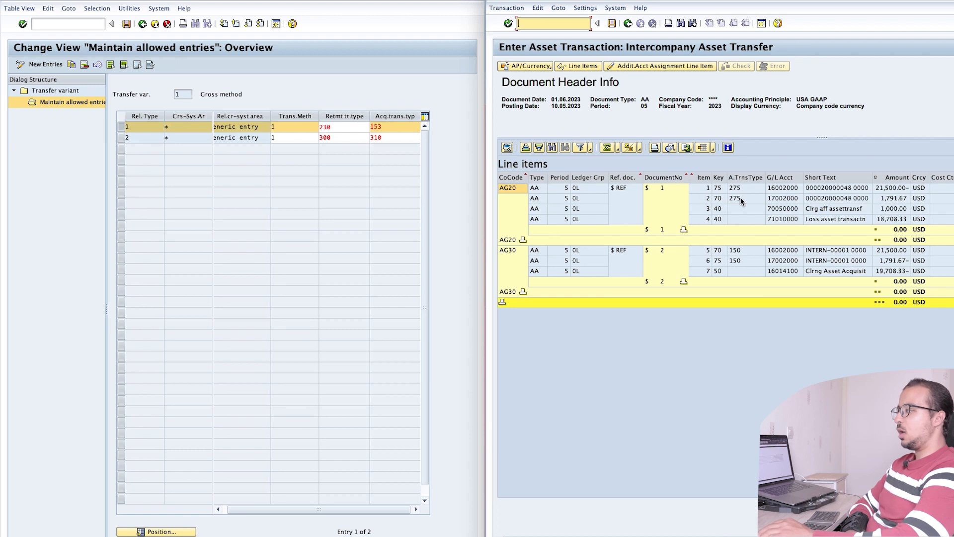
left_click_drag(342, 127, 326, 127)
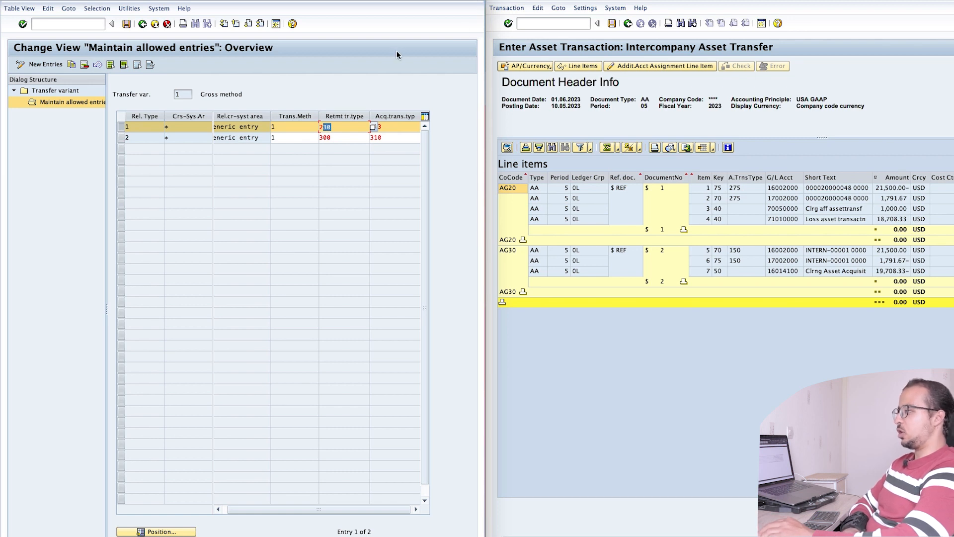
Step: Start SPRO in a new session and display the SAP Reference IMG beside the simulated transfer
left_click(544, 23)
type("/ospro")
key("Return")
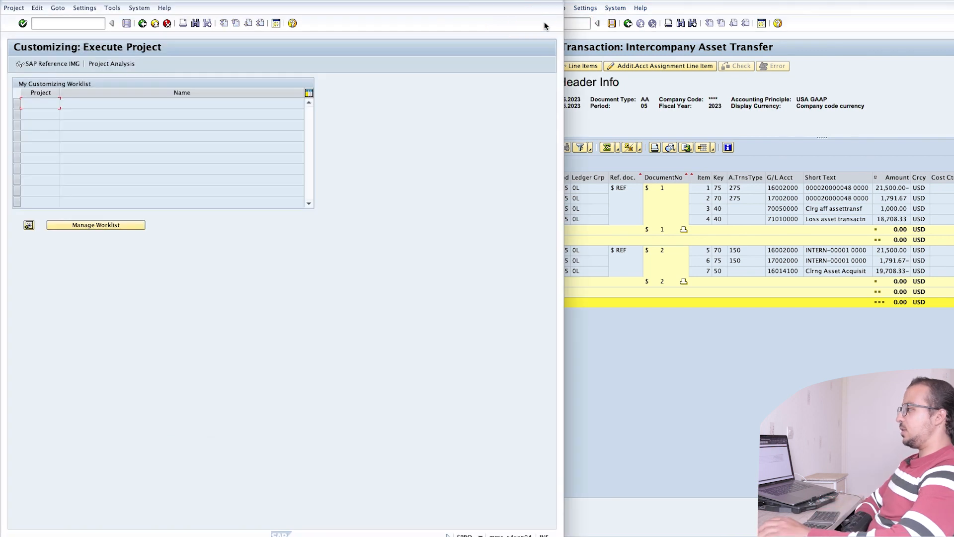
left_click_drag(399, 2, 450, 2)
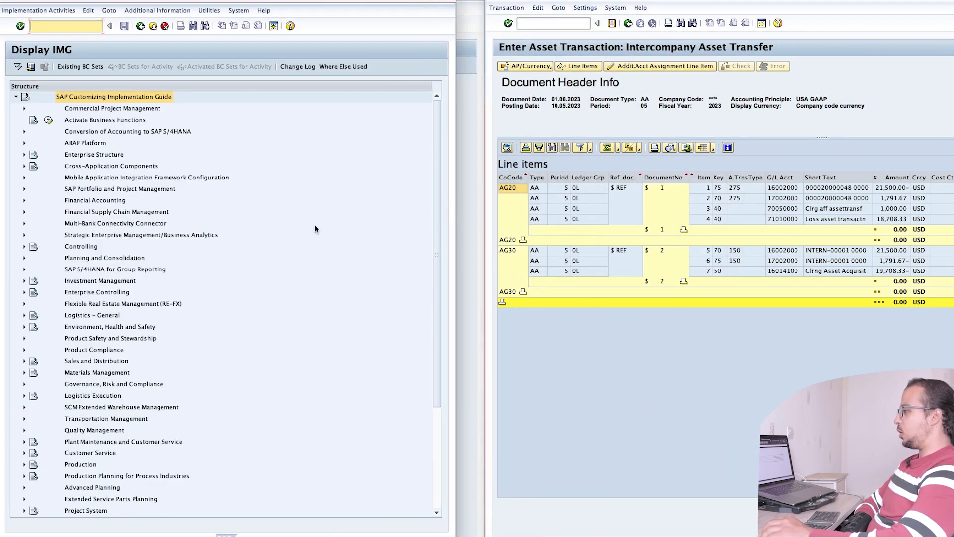
Step: Open the activities of Define Transaction Types for Retirements under Financial Accounting, Asset Accounting, Transactions, Retirements
left_click(24, 200)
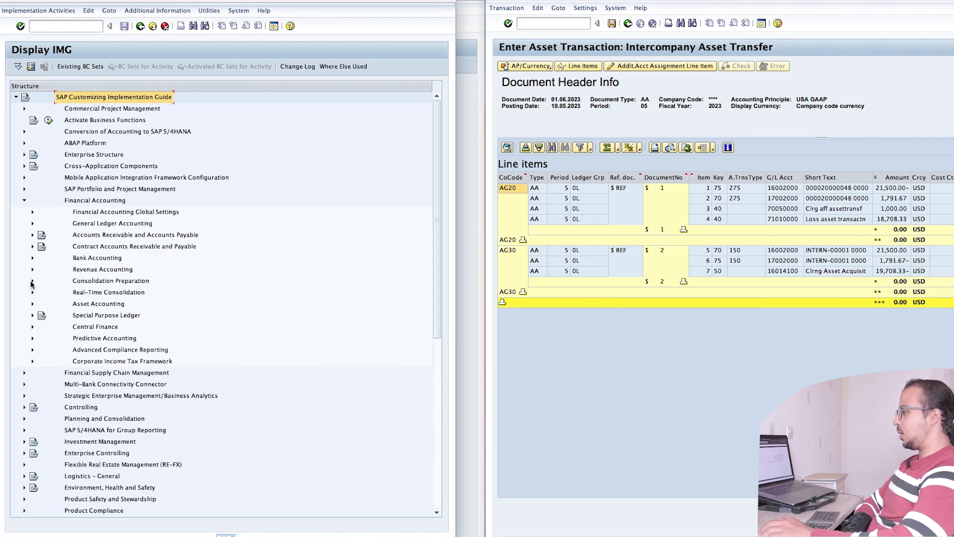
left_click(32, 304)
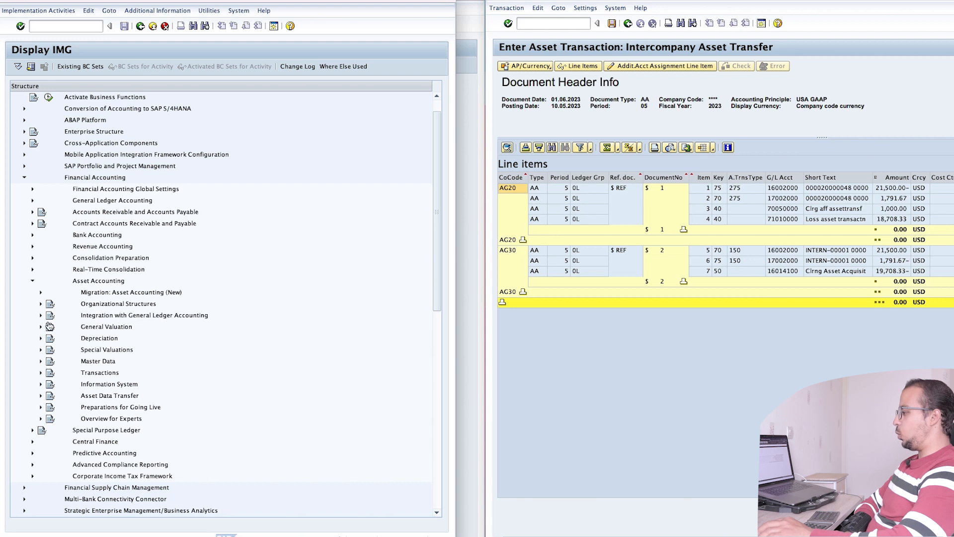
left_click(41, 372)
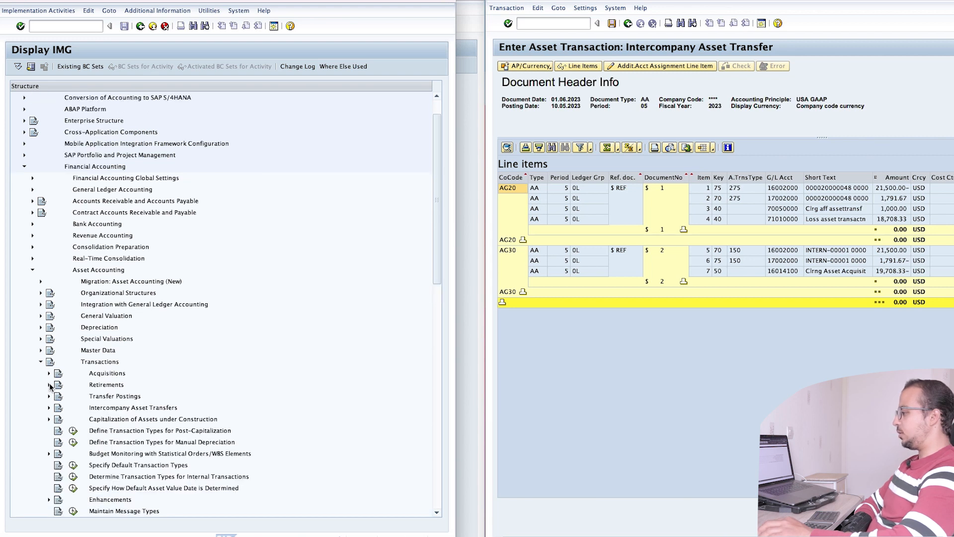
left_click(49, 385)
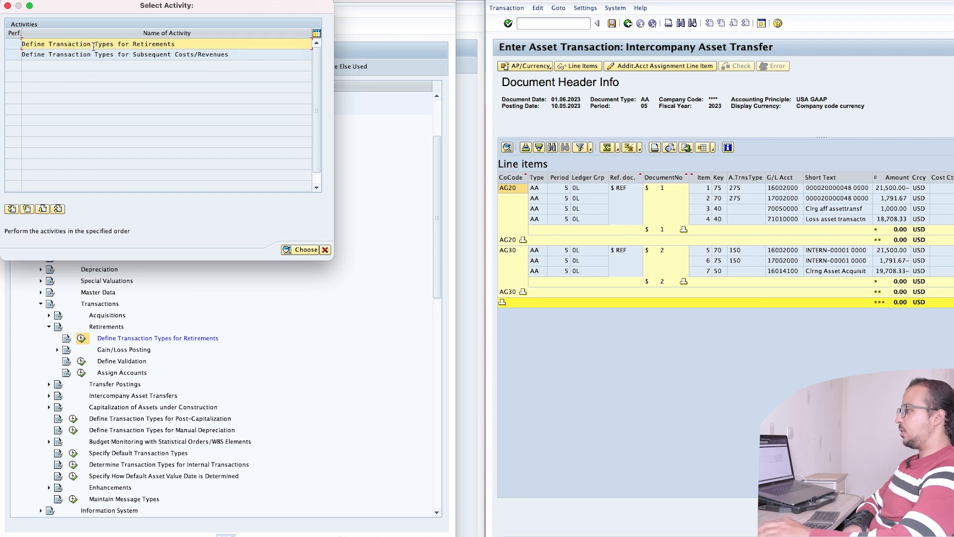
Step: Open the retirement transaction types beside the transfer variant's allowed entries and locate transaction type 230
double_click(94, 46)
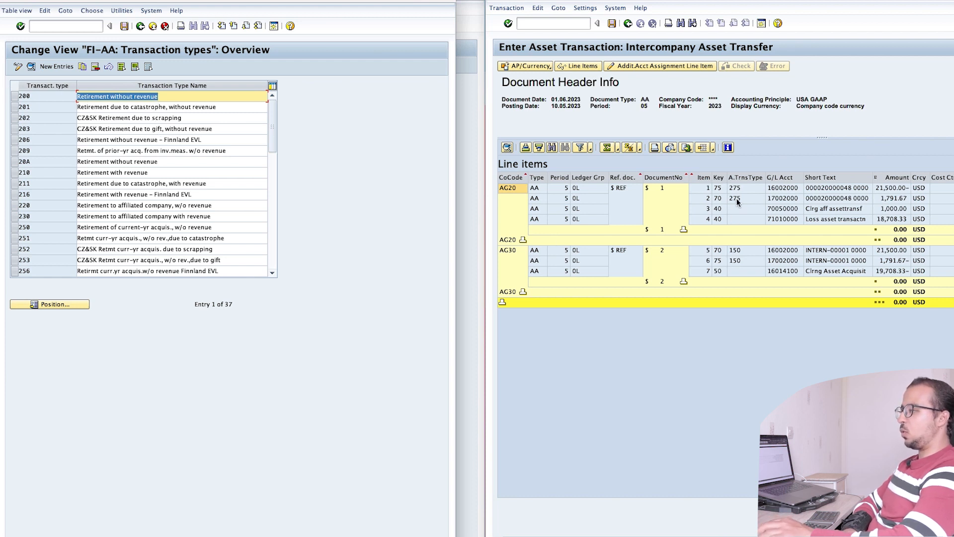
left_click(274, 178)
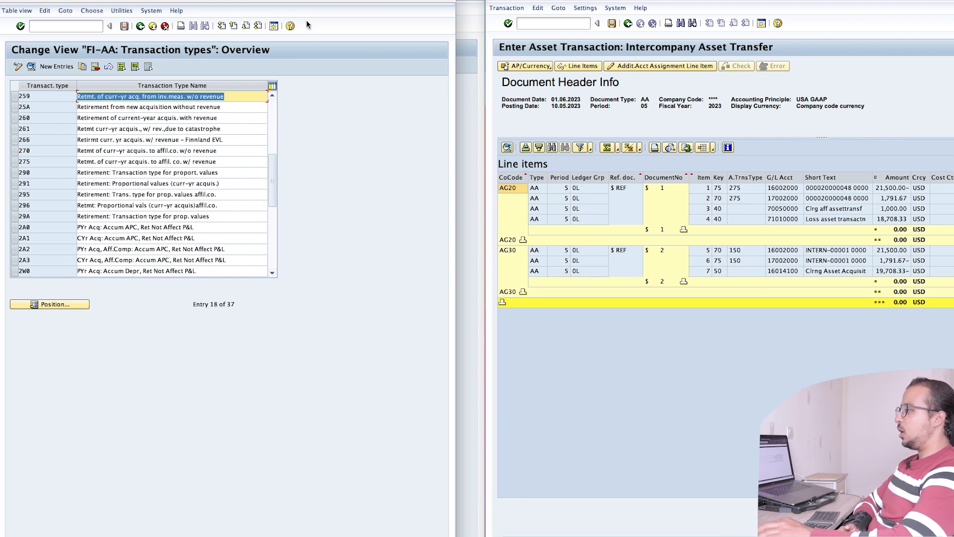
left_click_drag(320, 0, 763, 2)
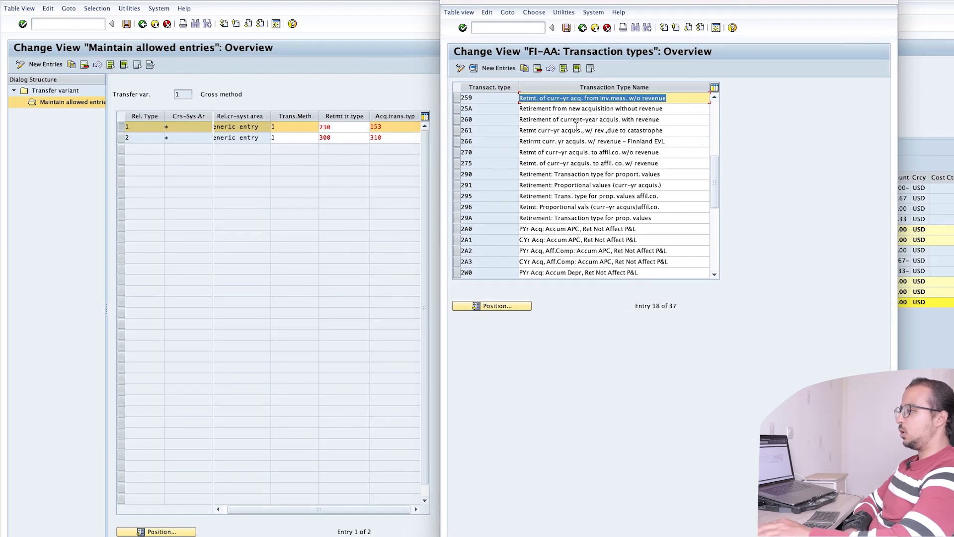
left_click(714, 127)
left_click(467, 220)
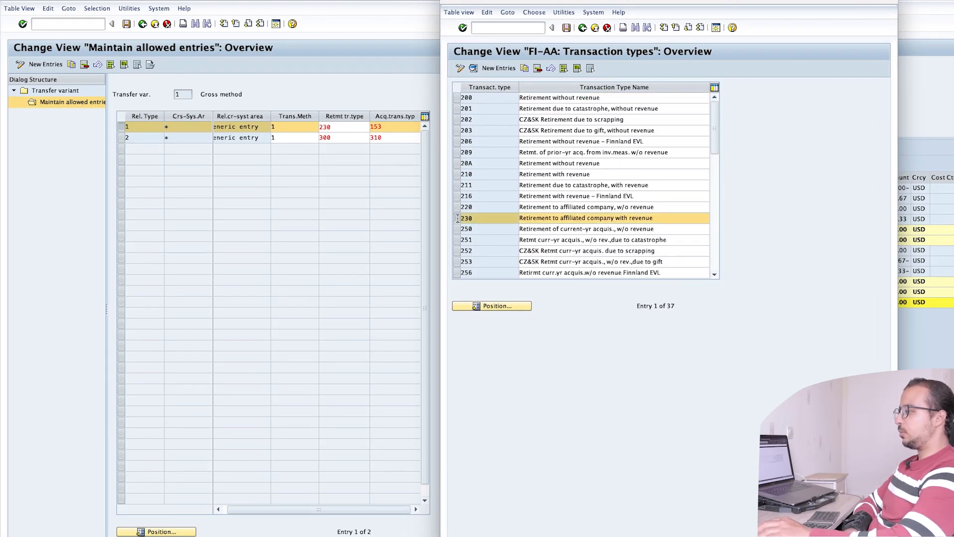
Step: Open the details of transaction type 230 and examine its Acquisition in Same Year assignment beside the allowed entries
double_click(488, 220)
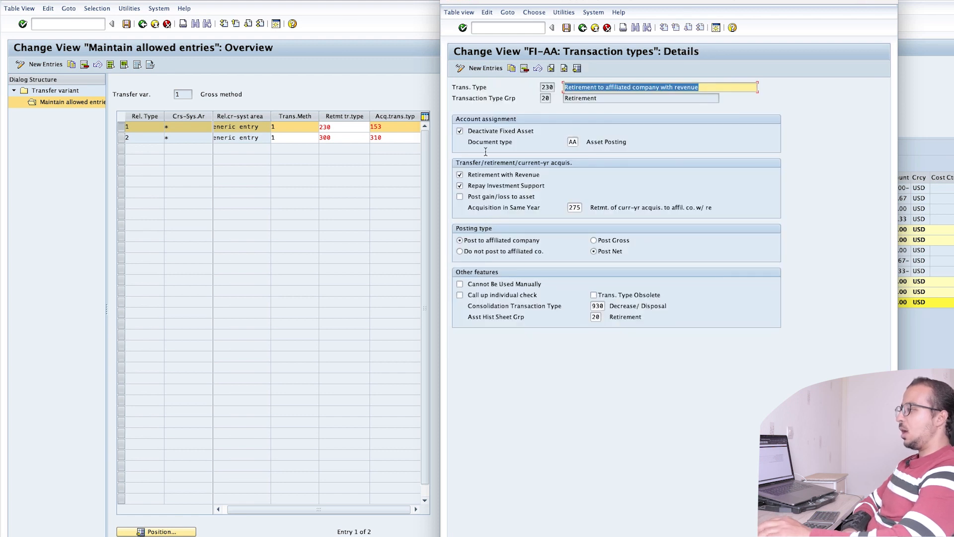
left_click_drag(469, 208, 590, 208)
left_click(622, 209)
left_click_drag(723, 2, 522, 1)
left_click_drag(612, 2, 856, 6)
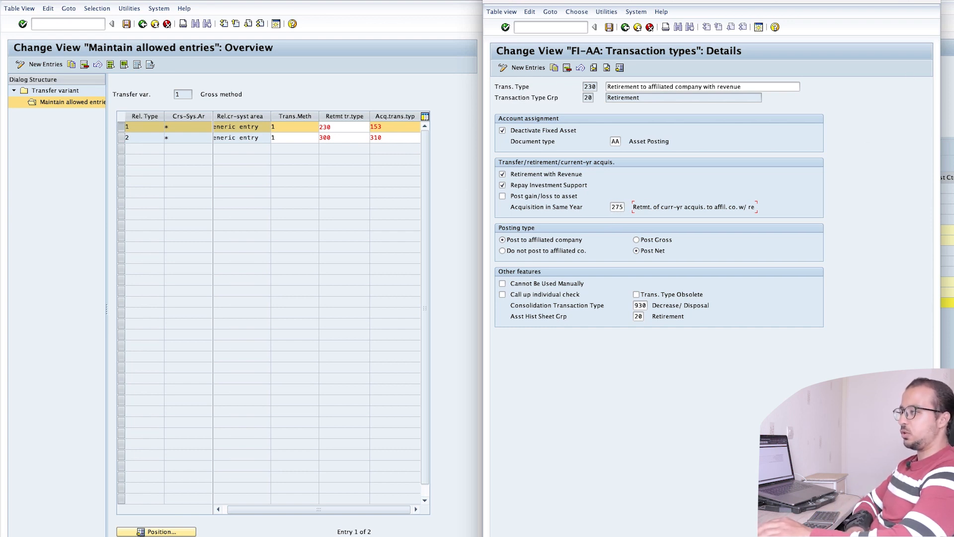
Step: Return to the transaction type overview and open the details of type 275 for current-year acquisitions
left_click(625, 27)
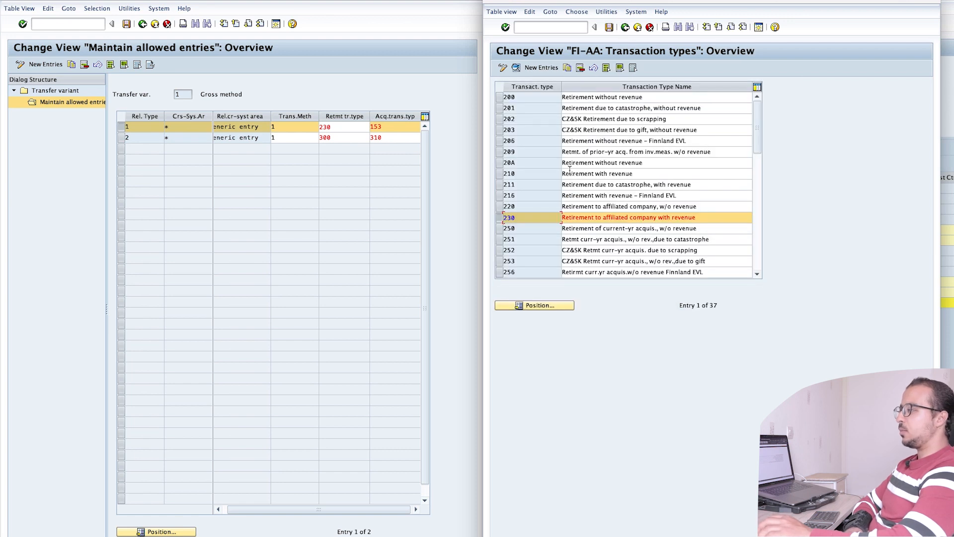
left_click(500, 218)
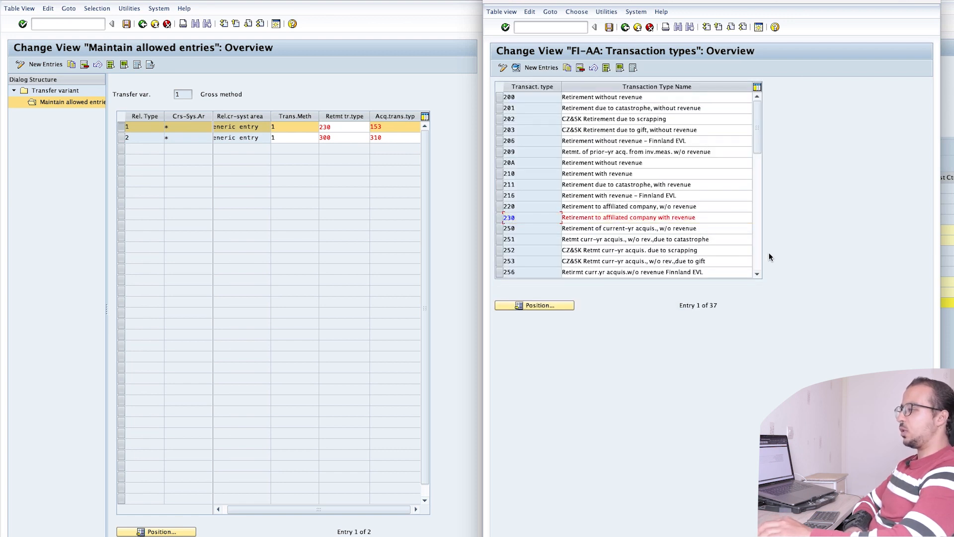
left_click(759, 218)
left_click(526, 164)
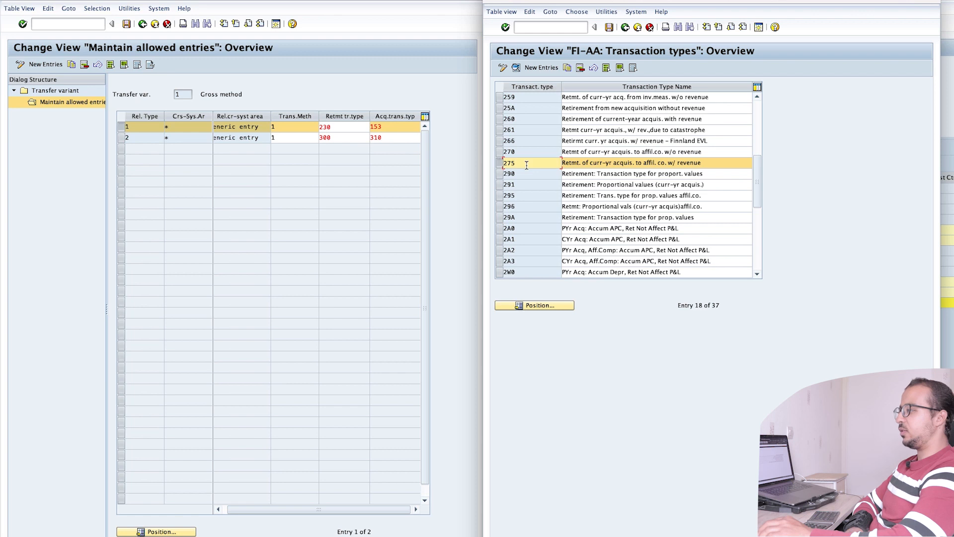
double_click(528, 163)
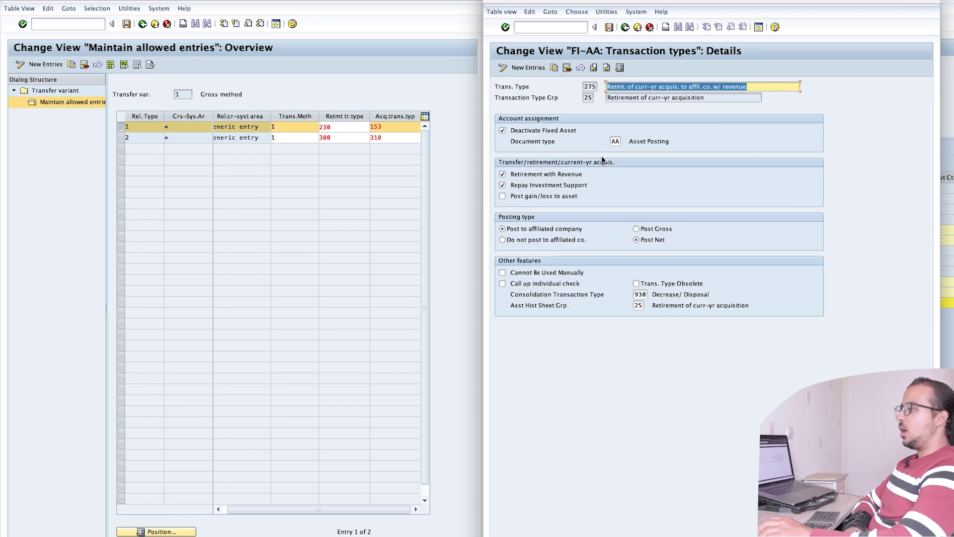
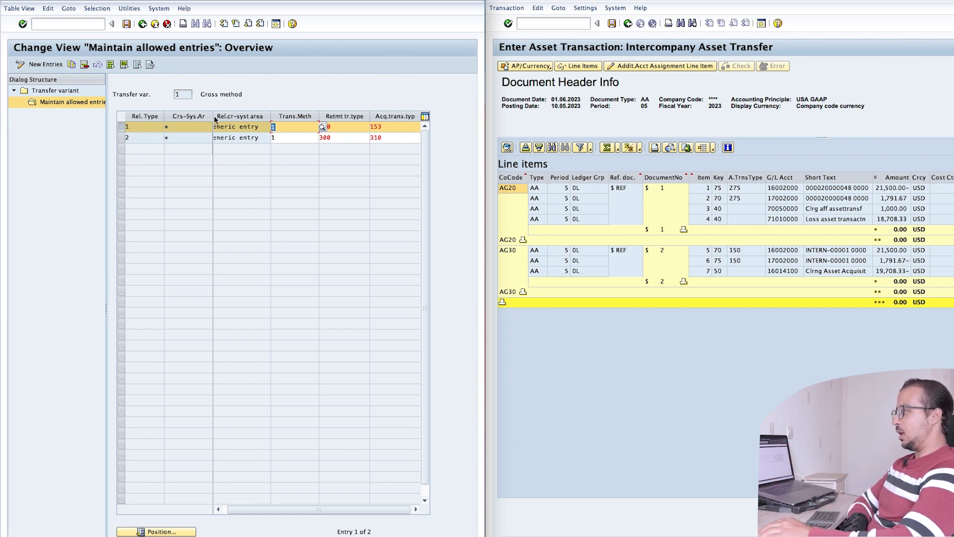
Step: Review the retirement transaction type of the relationship type 2 entry in transfer variant 1
left_click(187, 93)
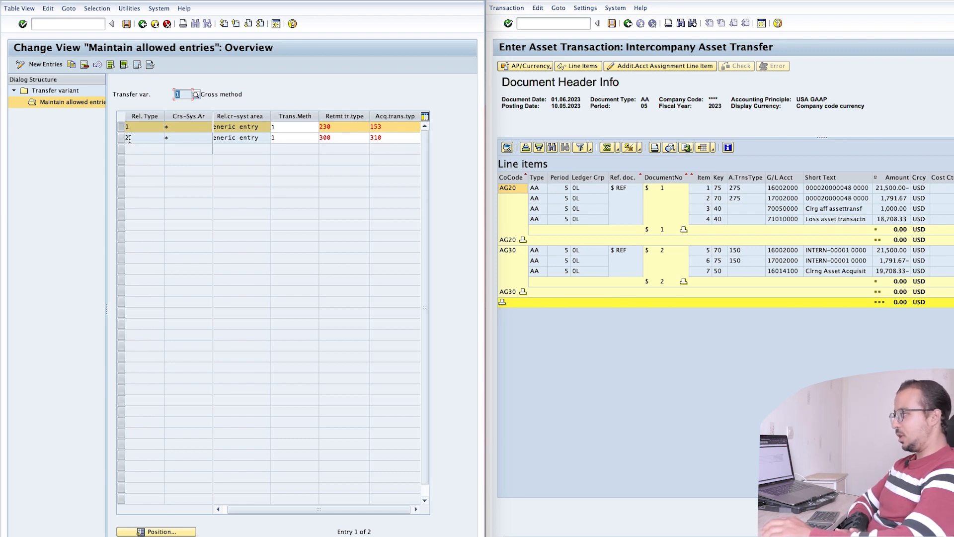
double_click(351, 139)
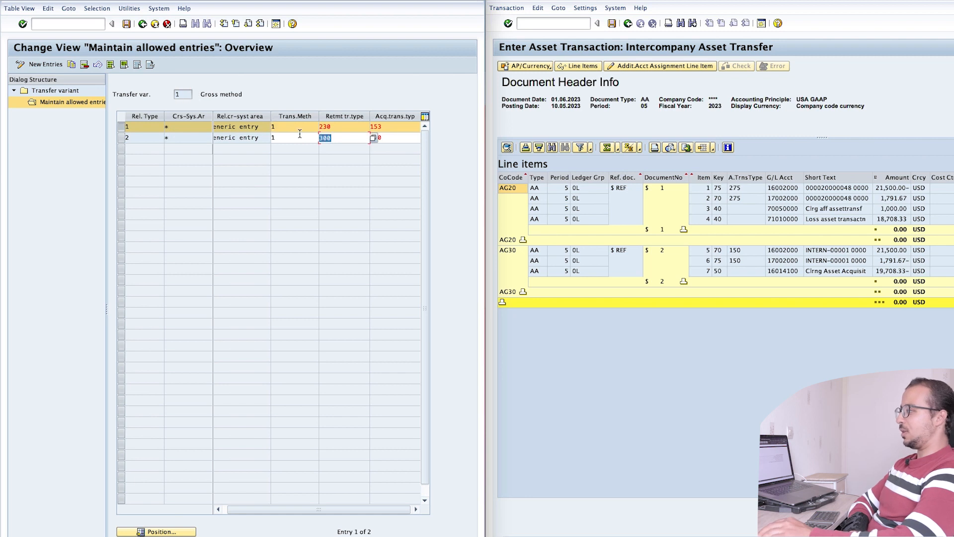
key("Return")
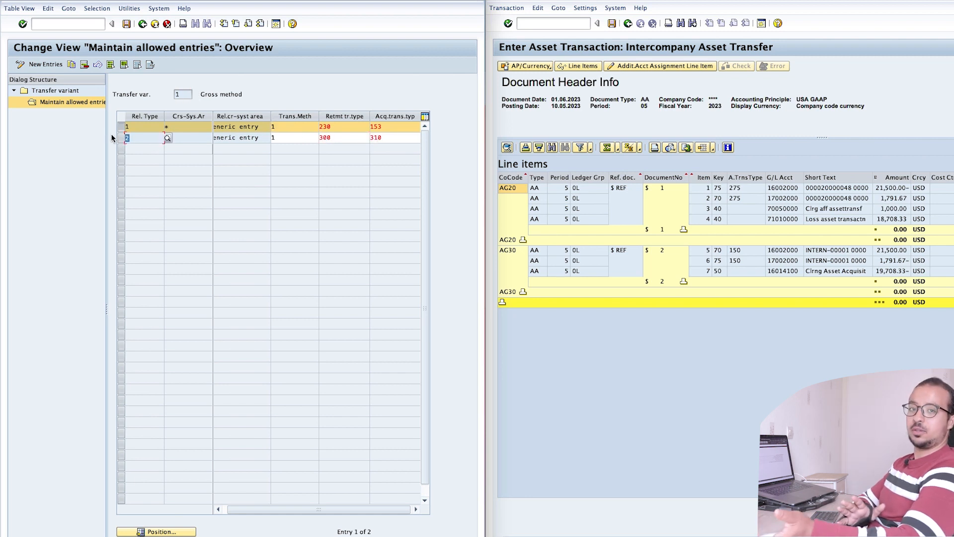
Step: Leave the transfer variant, open Check Company ID of Company Codes and position the list at company code AG30
left_click(143, 24)
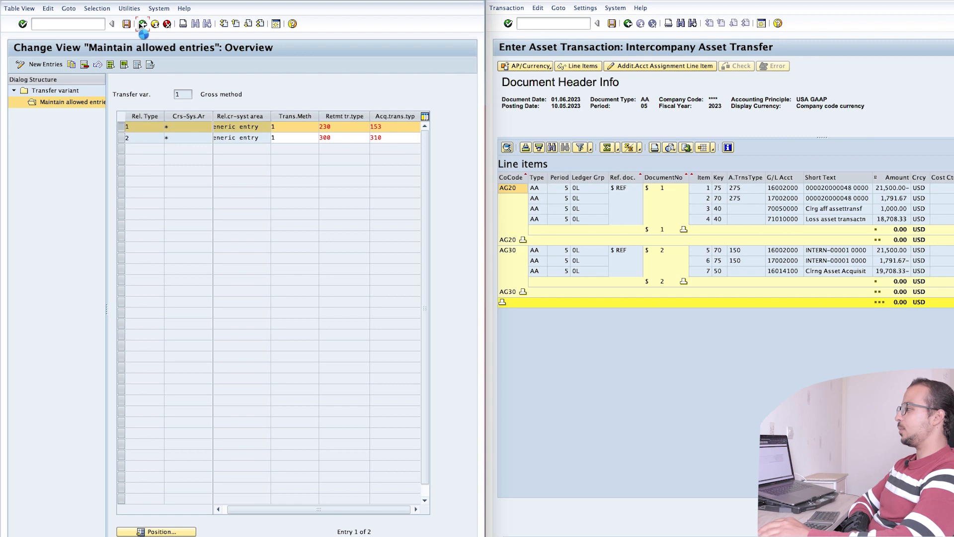
left_click(143, 24)
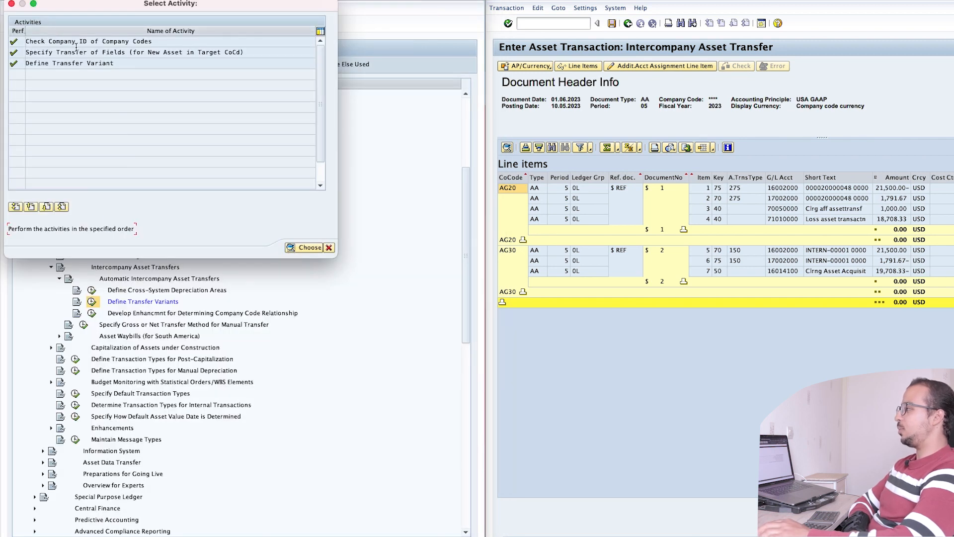
double_click(83, 44)
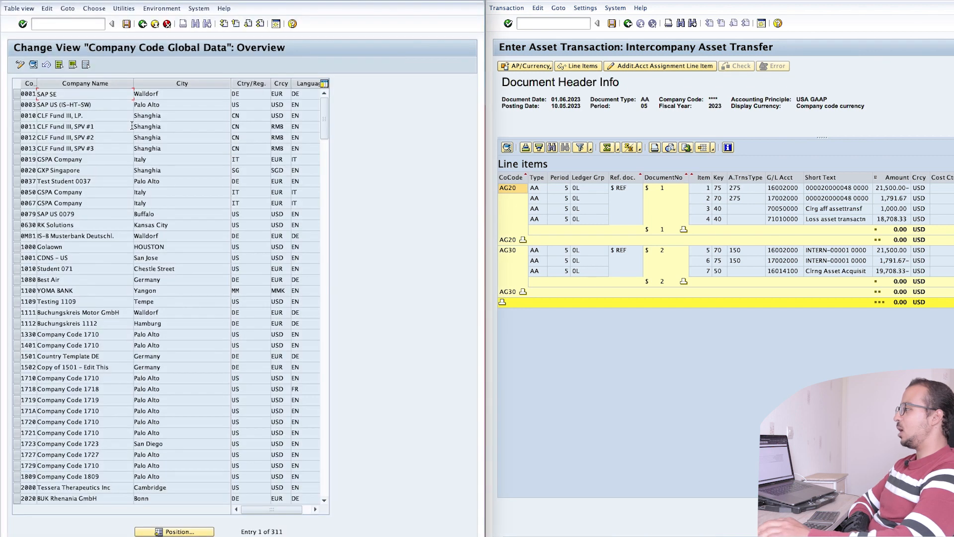
left_click(169, 531)
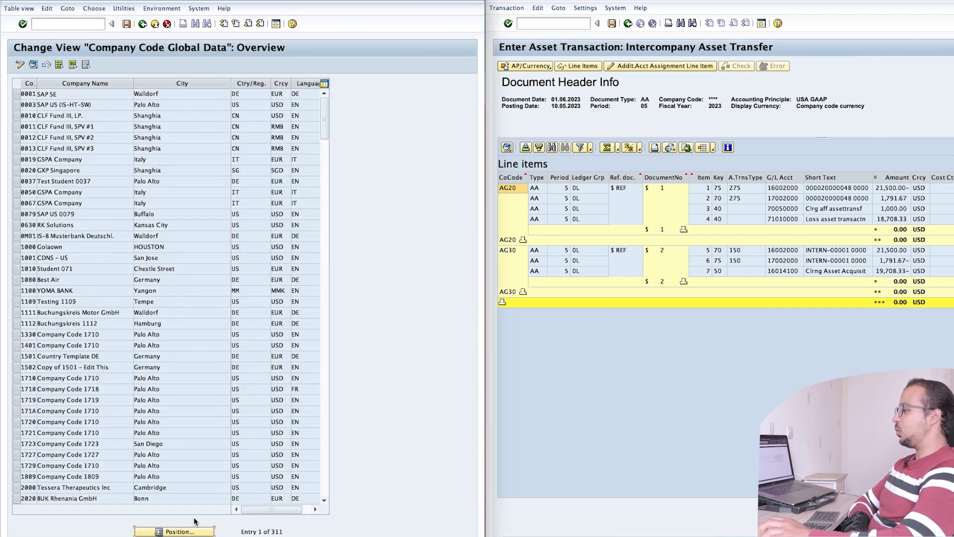
type("ag30")
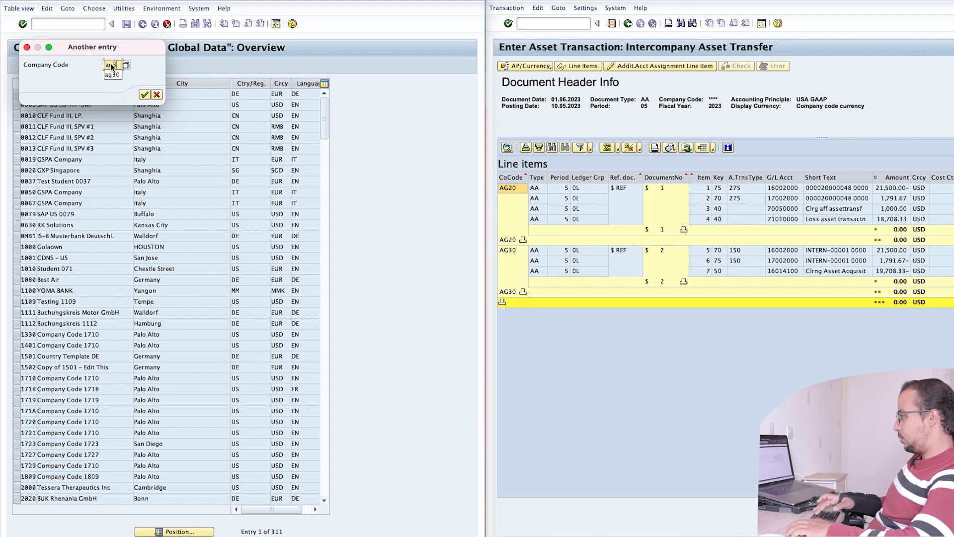
key("Return")
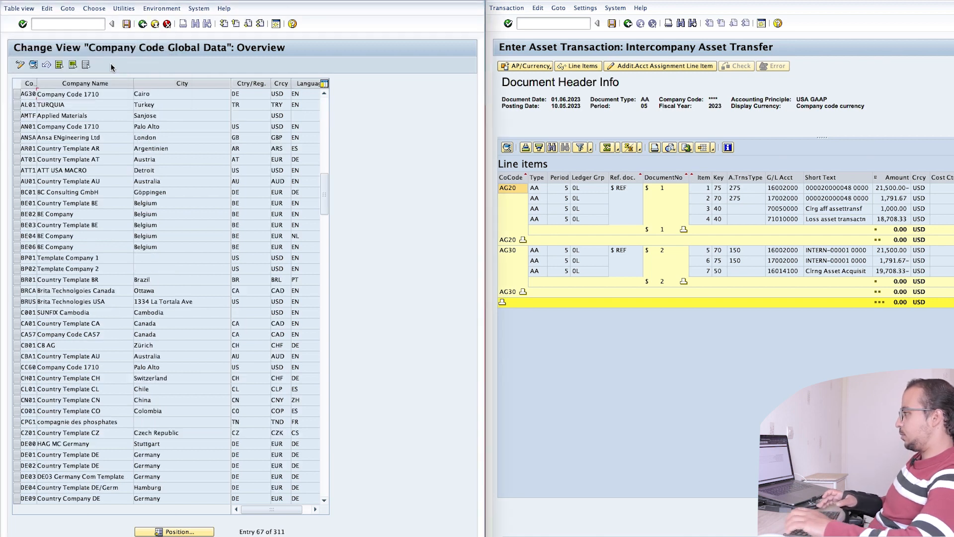
Step: Open the global data of company code AG30, examine its company ID and return to the overview
double_click(109, 94)
left_click_drag(154, 126, 127, 123)
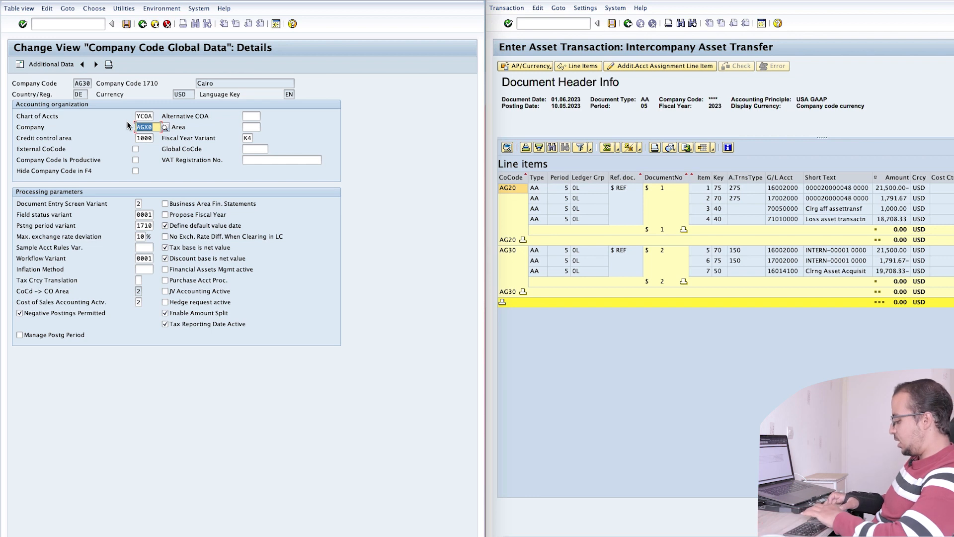
type("a")
left_click(168, 24)
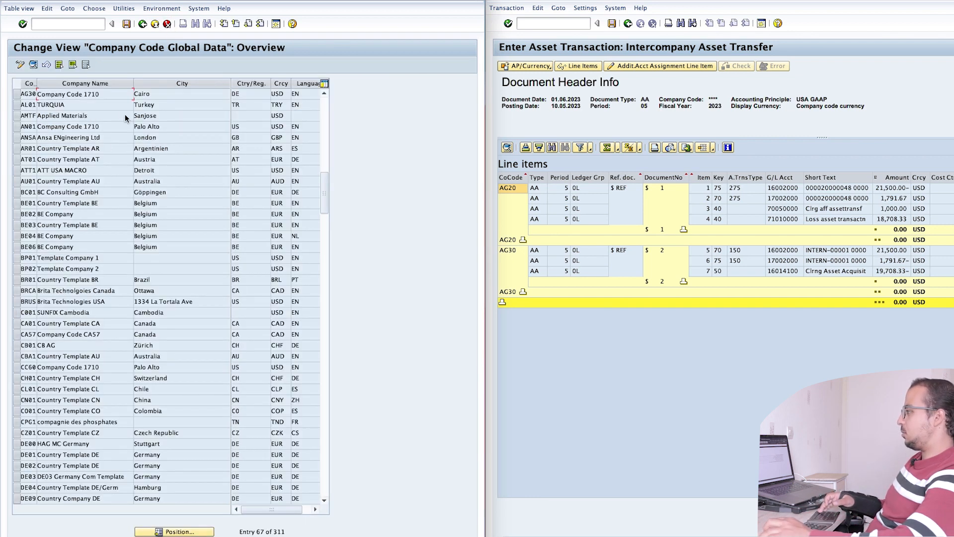
Step: Assign company AGX0 to company code AG20 in its global data and return to the overview
scroll(93, 131, "up", 2)
double_click(75, 105)
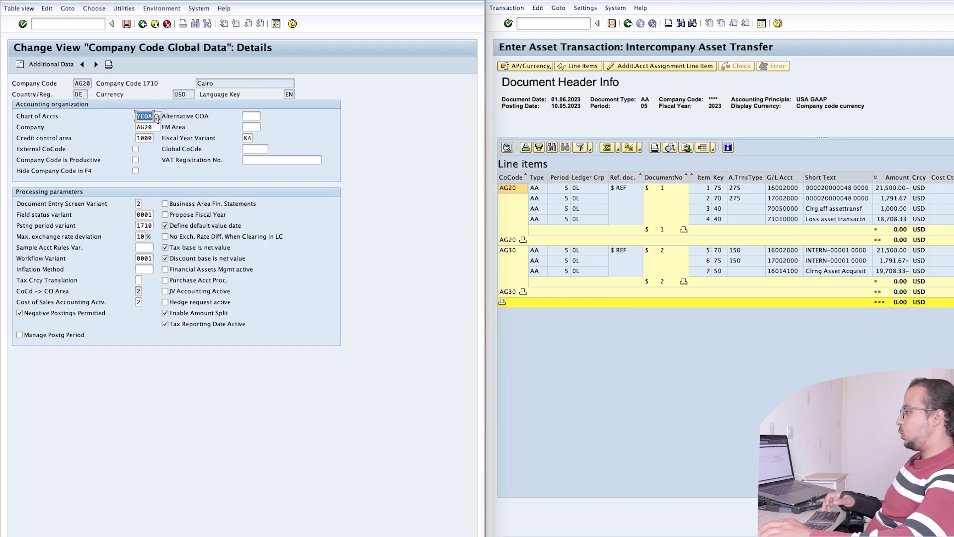
key("Tab")
type("AGX0")
key("Return")
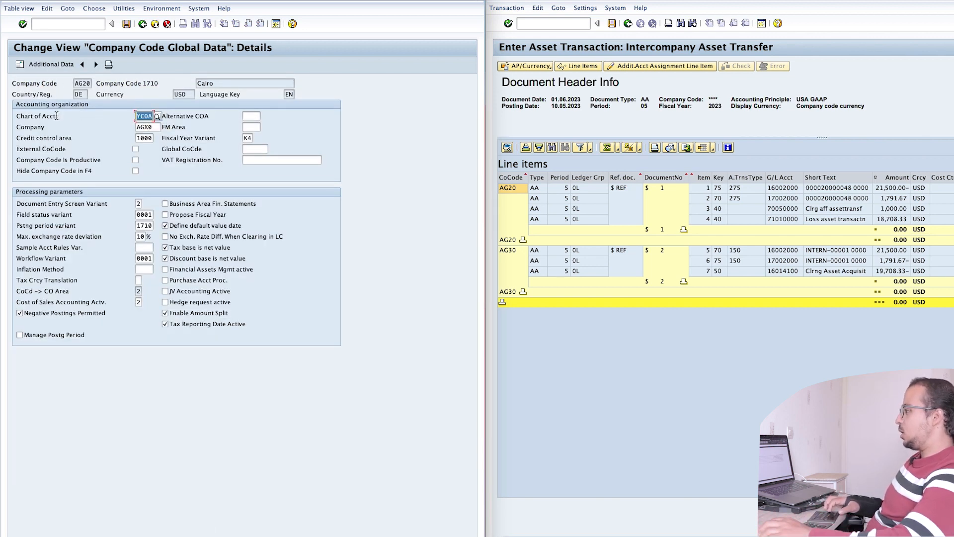
left_click(143, 24)
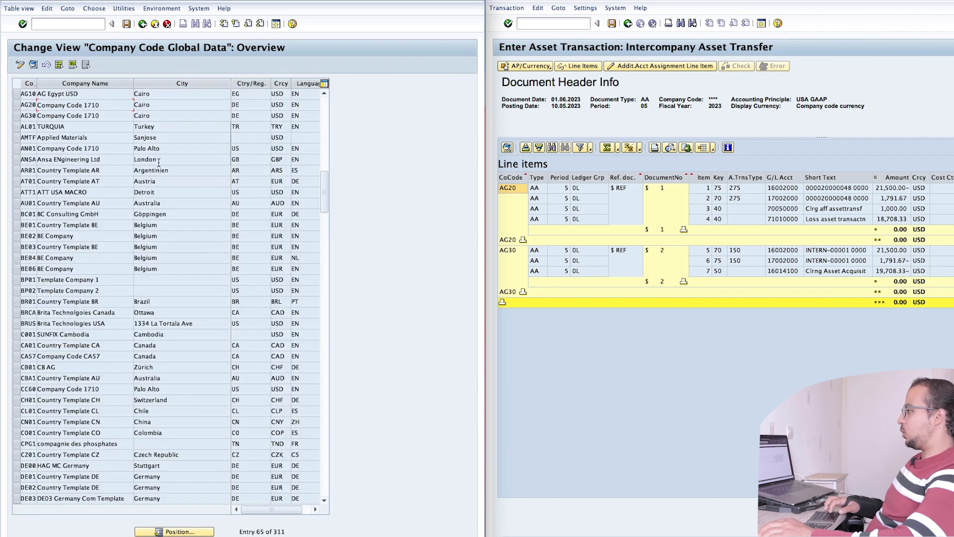
Step: Open company code AG30's details to compare its company ID with the one assigned to AG20
double_click(57, 116)
key("Tab")
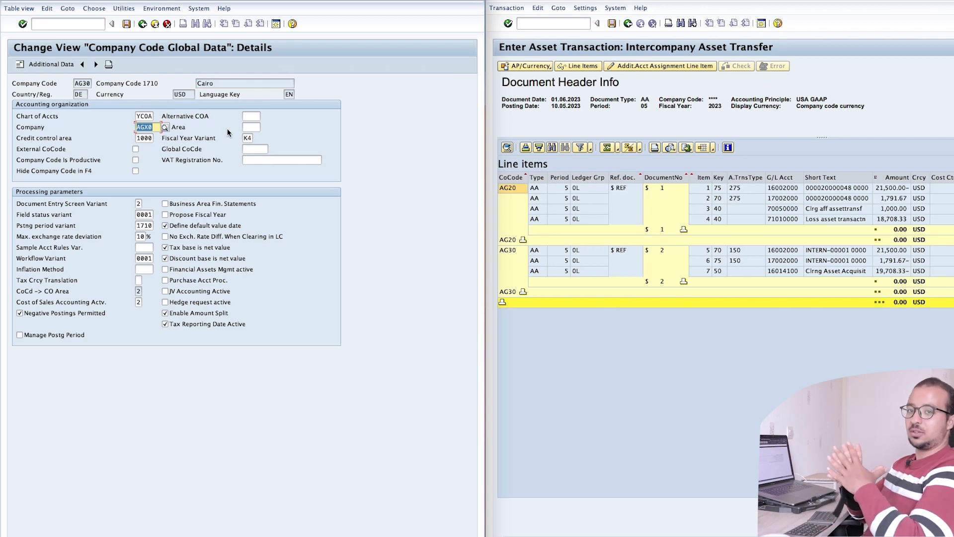
left_click(142, 23)
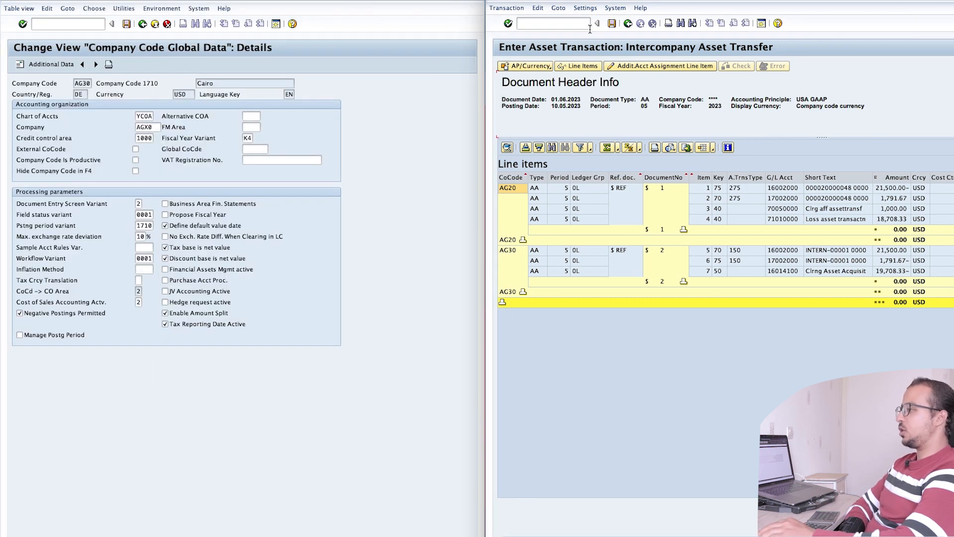
Step: Restart the intercompany asset transfer with /nabt1n and enter document date 01.06.2023 and target company code AG30
left_click(563, 23)
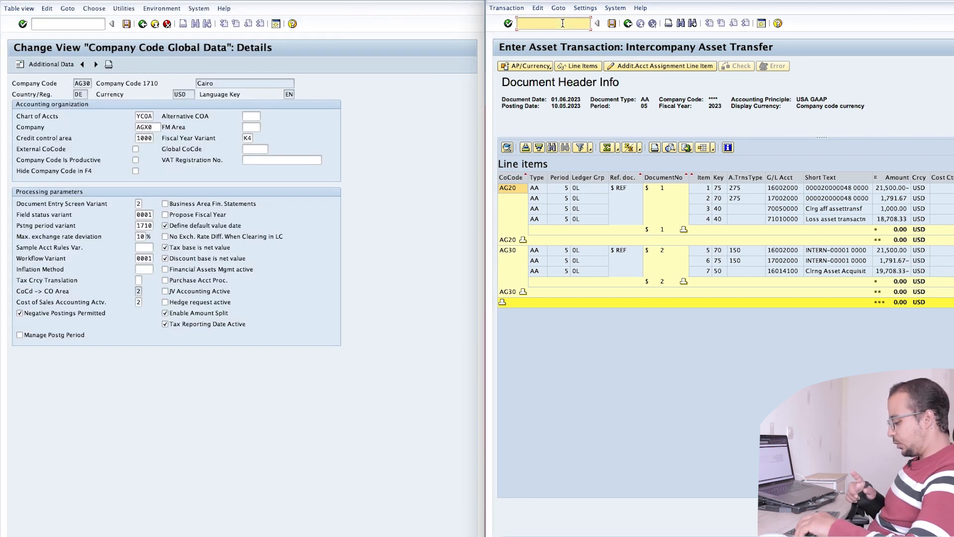
type("/na")
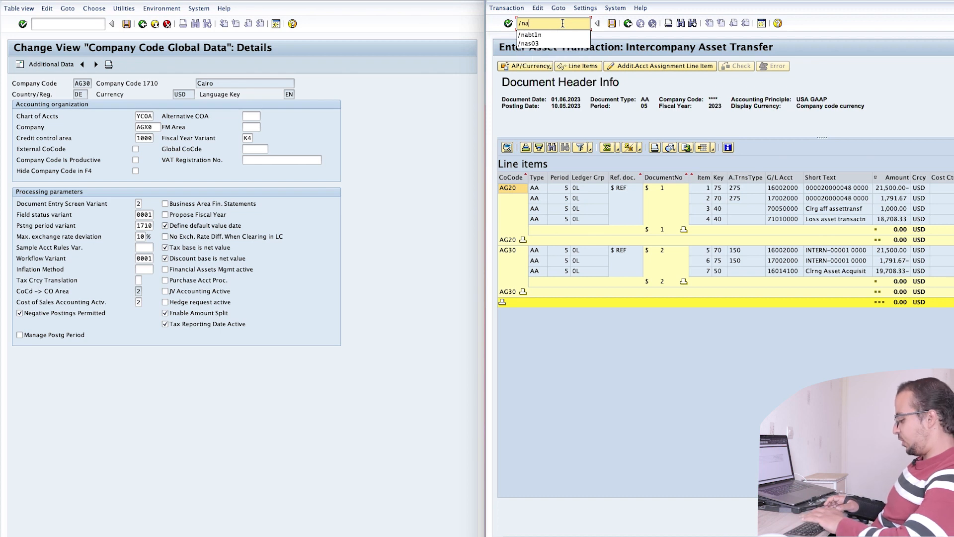
key("Down")
key("Return")
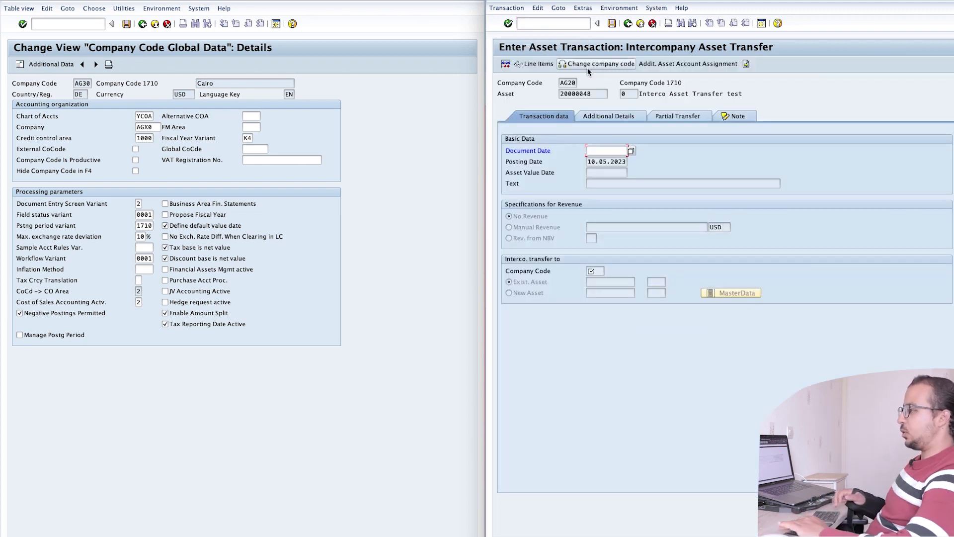
key("Down")
key("Return")
key("Tab")
key("Tab")
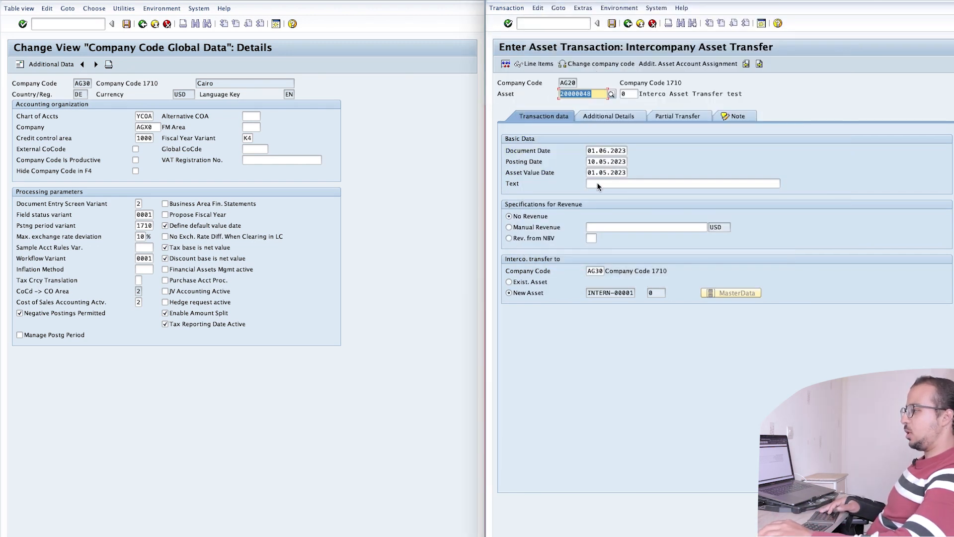
Step: Specify a manual revenue of 1,000.00 USD for the intercompany transfer
left_click(548, 227)
left_click(623, 227)
type("100")
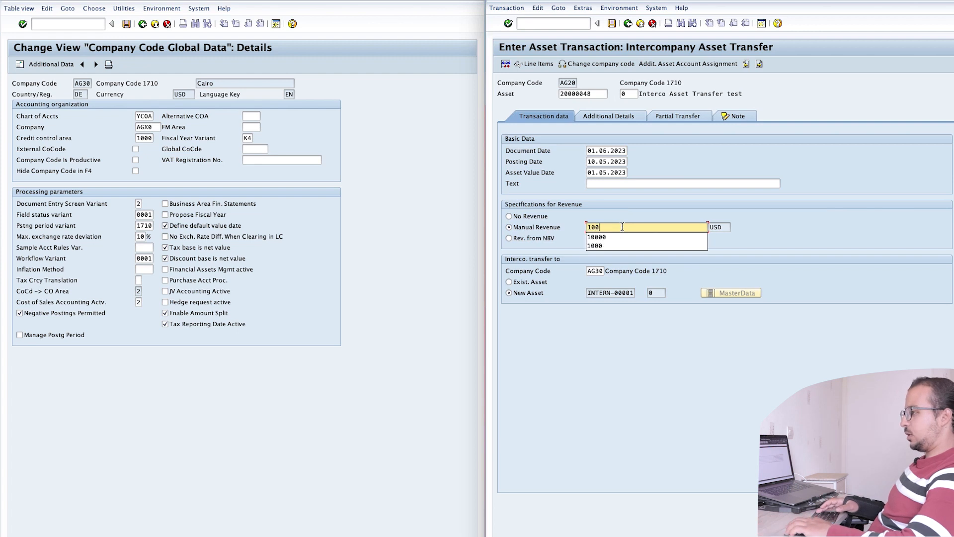
key("Return")
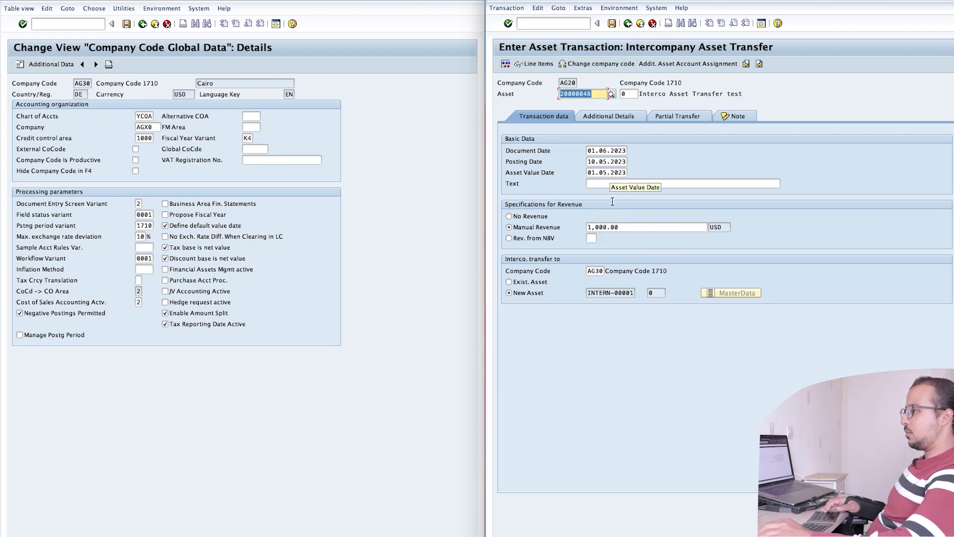
Step: Specify a 50 percent partial transfer referencing a current-year acquisition, and return to the basic transaction data
left_click(615, 116)
left_click(684, 116)
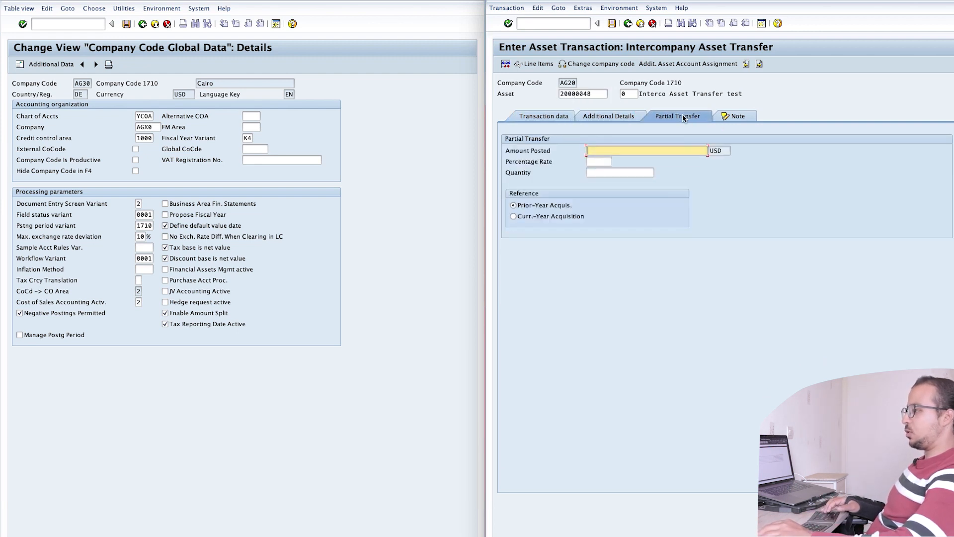
left_click(604, 162)
type("50")
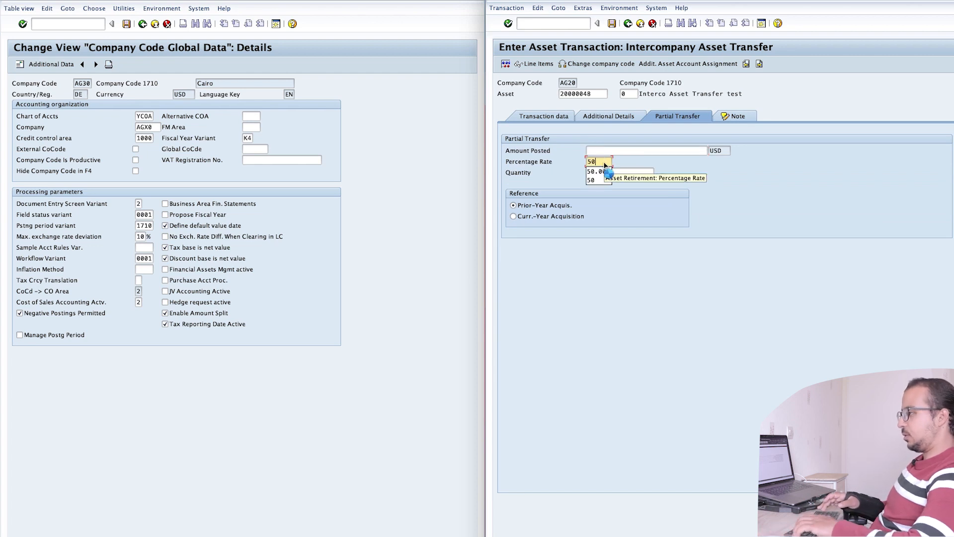
left_click(532, 214)
left_click(542, 116)
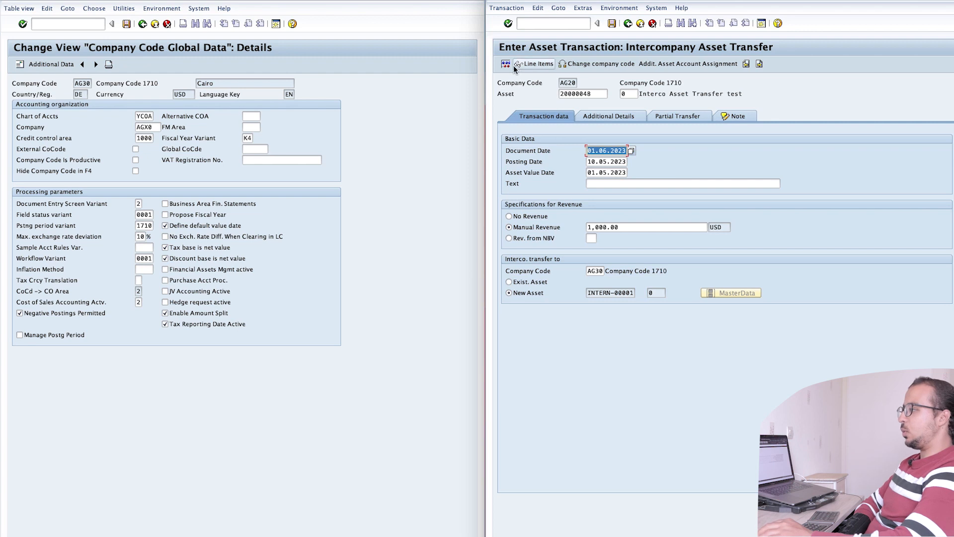
Step: Simulate the transfer's line items and read its error log
left_click(538, 64)
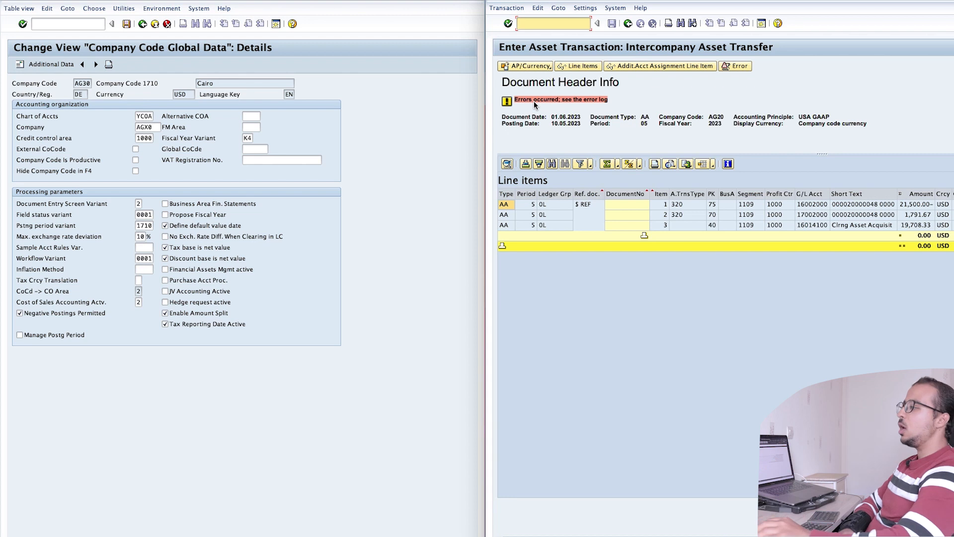
left_click(733, 66)
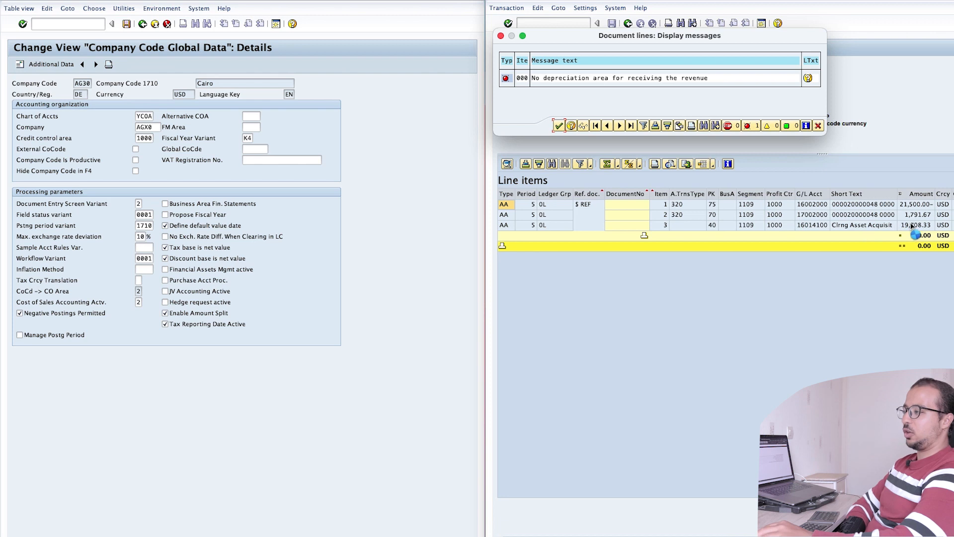
left_click(818, 125)
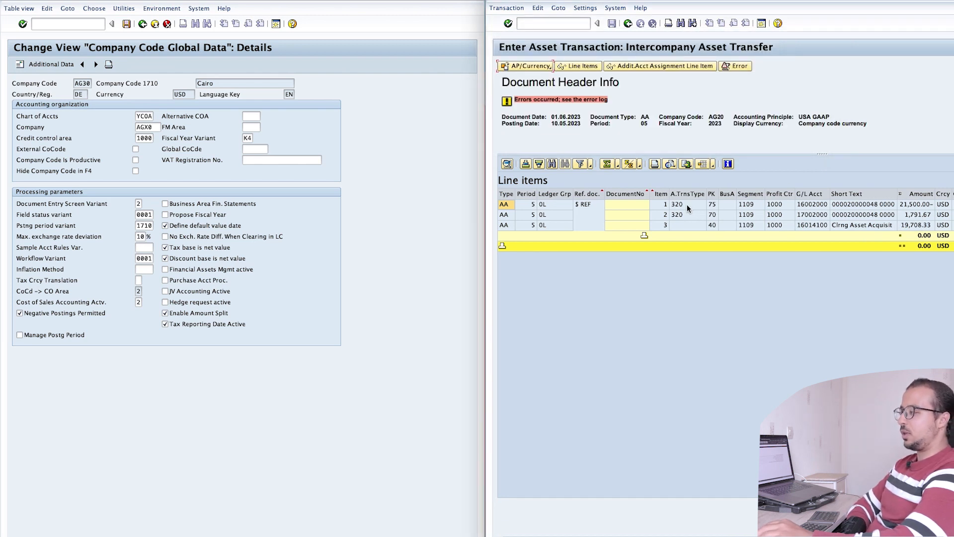
Step: Open the allowed entries of the Gross method transfer variant and examine the retirement and acquisition transaction types for relationship type 2
left_click(329, 213)
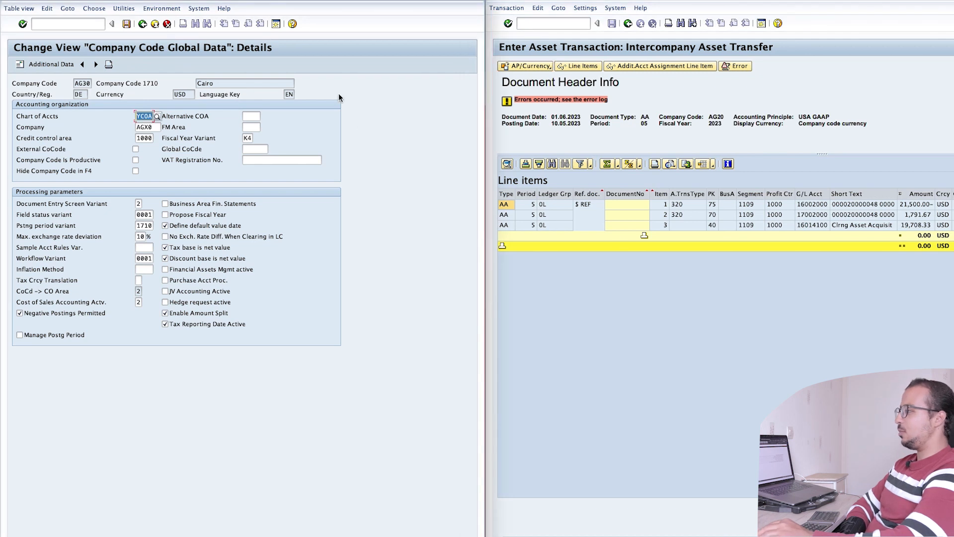
left_click(143, 23)
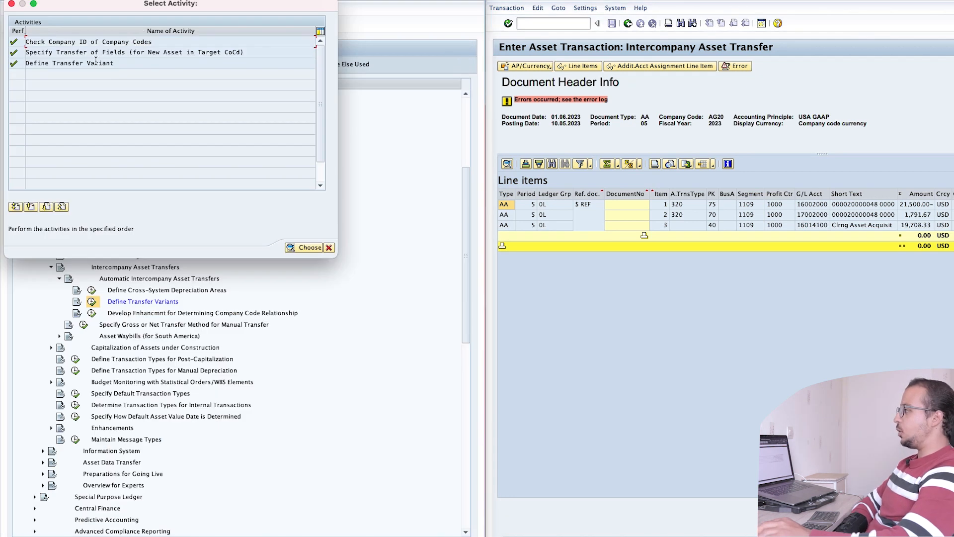
double_click(70, 63)
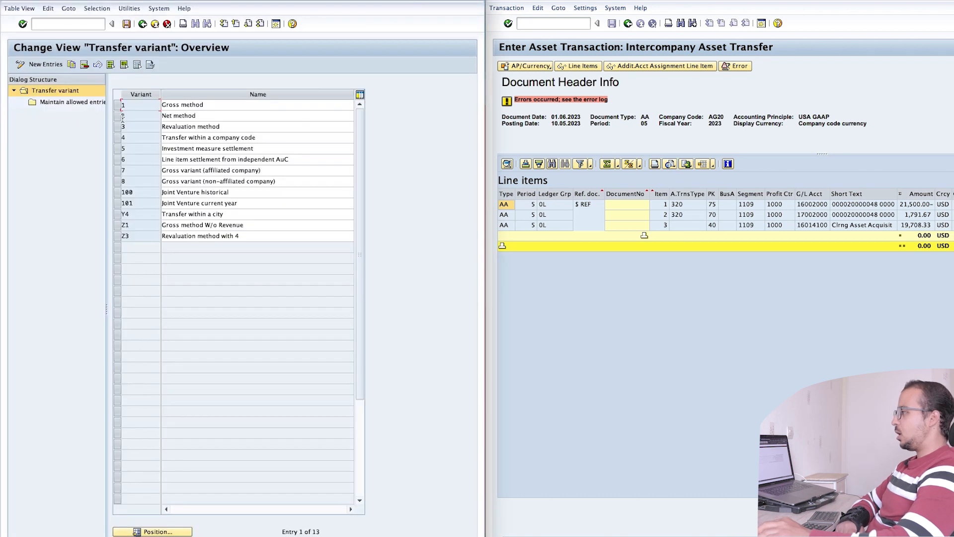
left_click(118, 105)
double_click(64, 103)
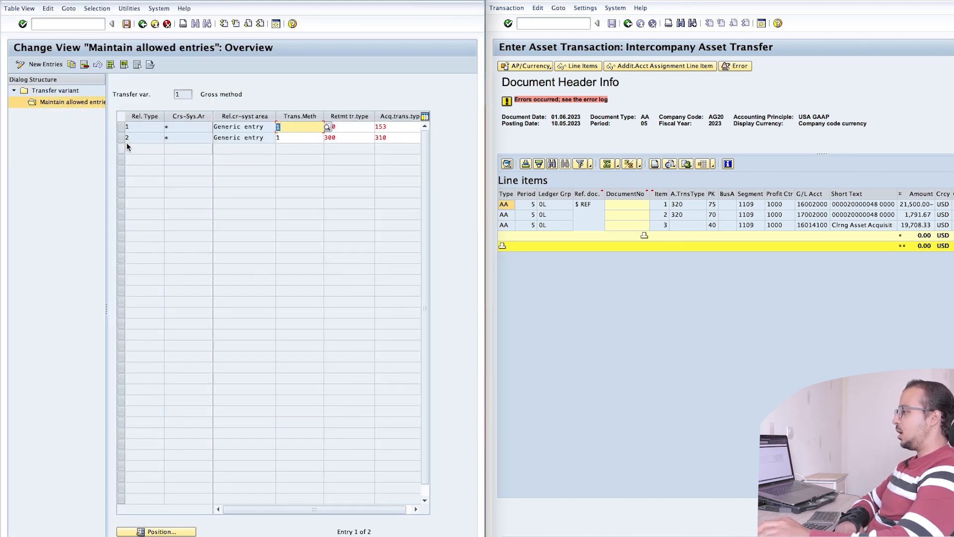
left_click(120, 139)
left_click_drag(350, 141, 318, 139)
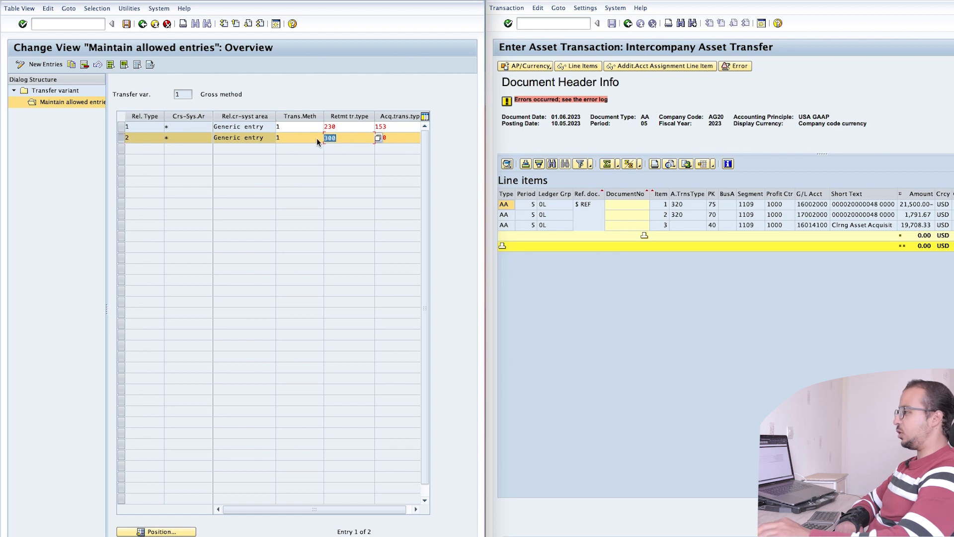
left_click_drag(403, 138, 370, 138)
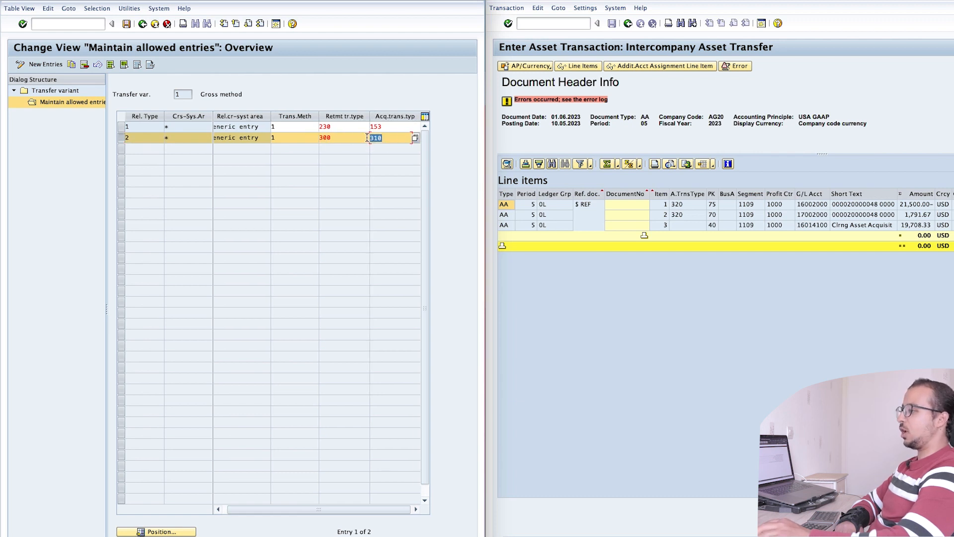
Step: Look through the transaction types defined for retirements in the other session and return to the IMG structure
left_click(681, 202)
key("super+grave")
left_click(634, 31)
left_click(633, 31)
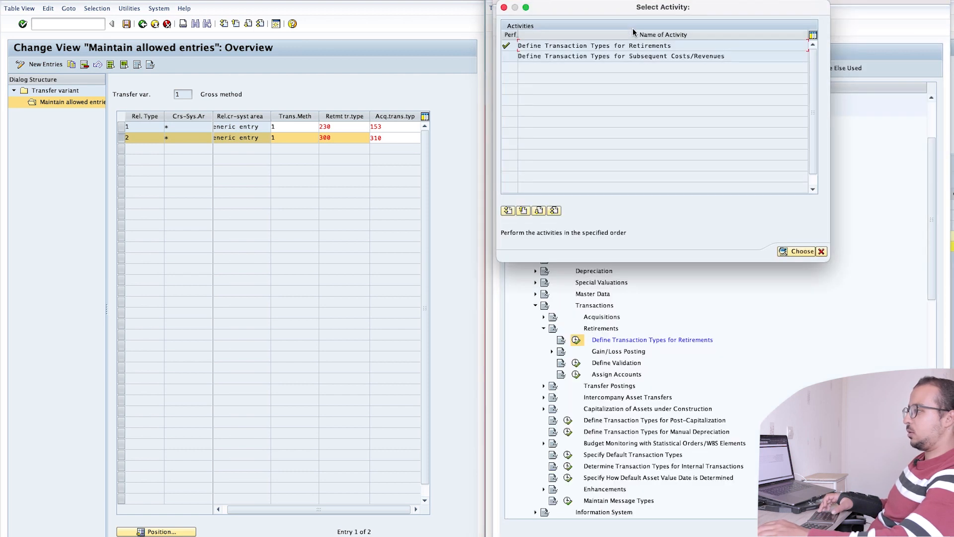
double_click(588, 49)
scroll(654, 194, "down", 5)
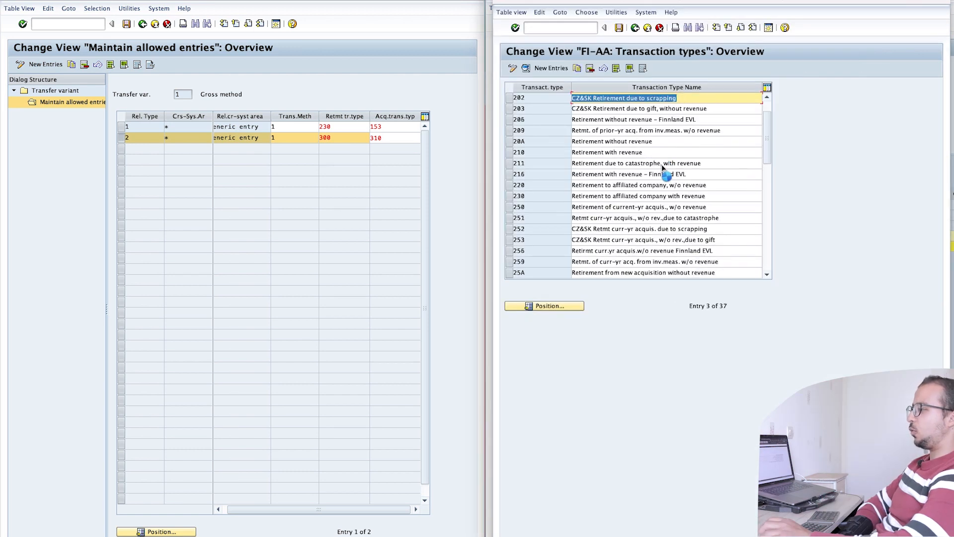
left_click(635, 28)
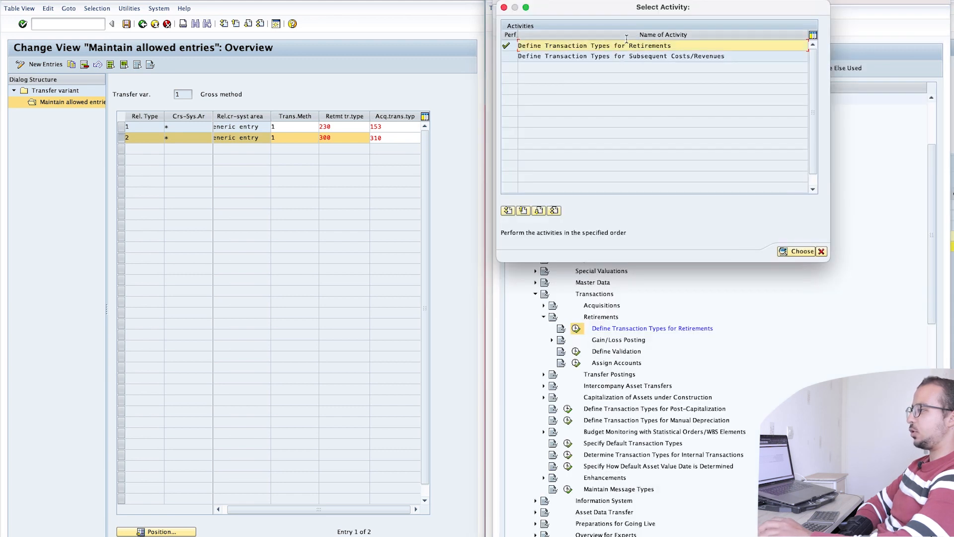
left_click(822, 251)
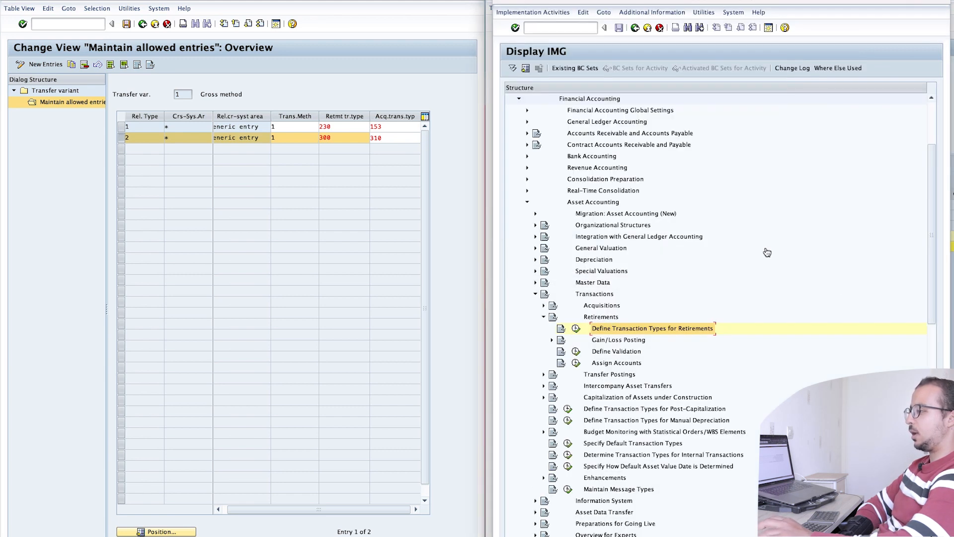
Step: Open the list of transaction types for retirement transfers under Transfer Postings in the IMG
left_click(543, 317)
left_click(595, 320)
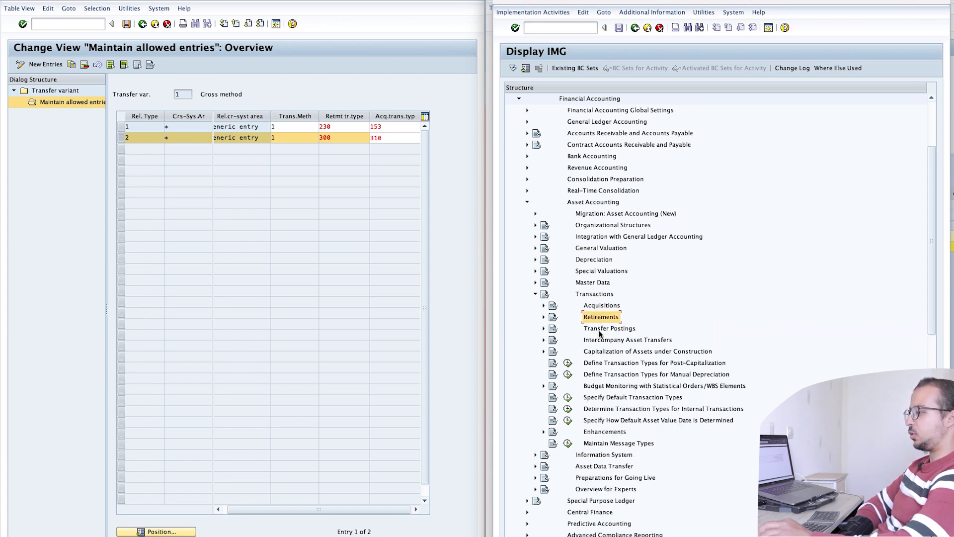
left_click(544, 329)
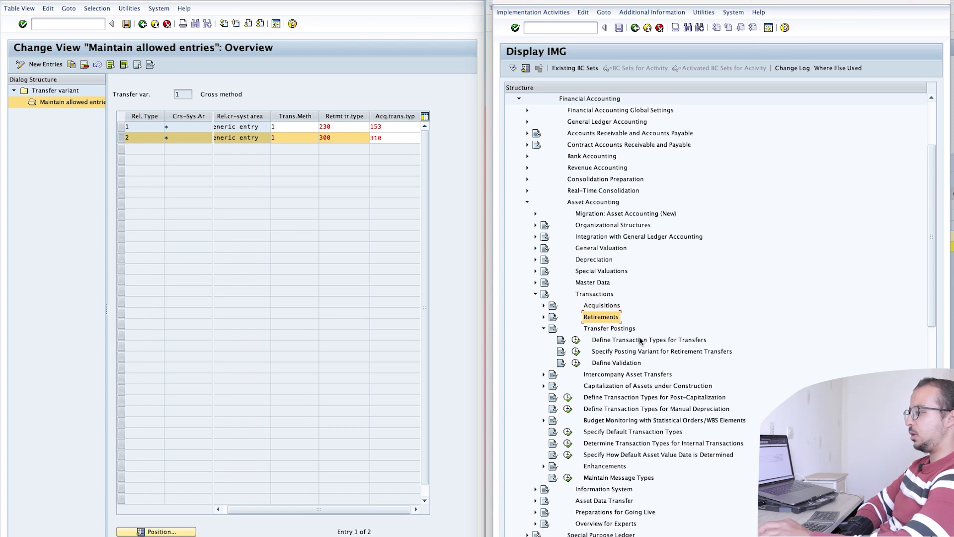
left_click(635, 341)
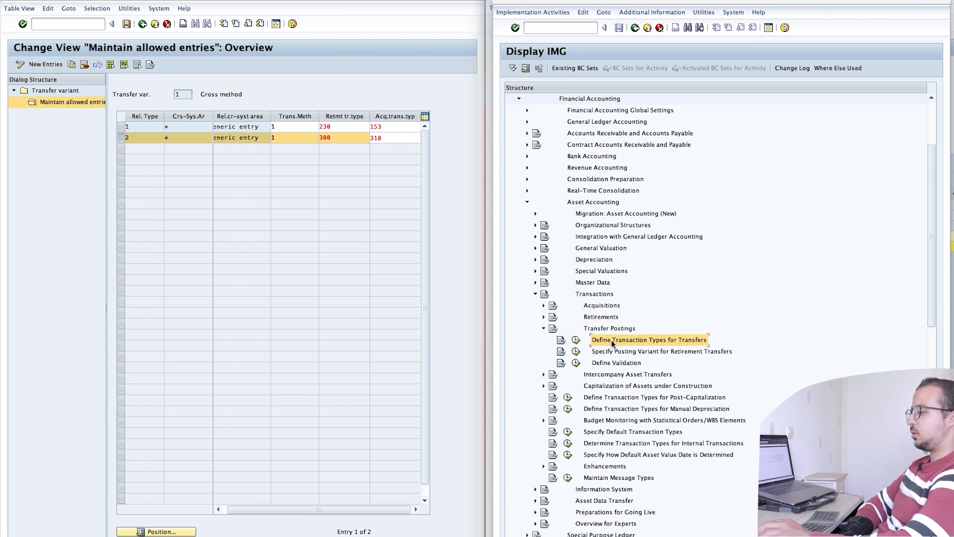
left_click(576, 340)
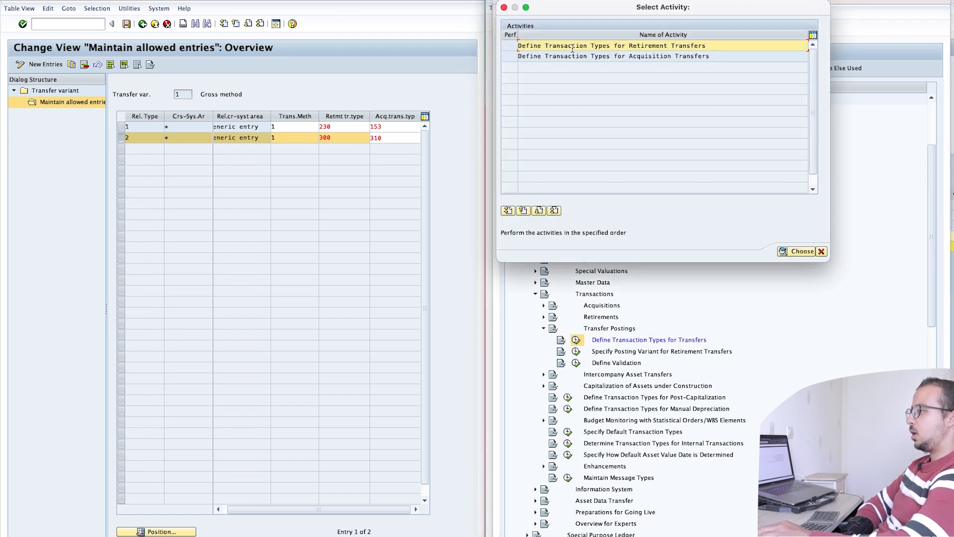
double_click(566, 45)
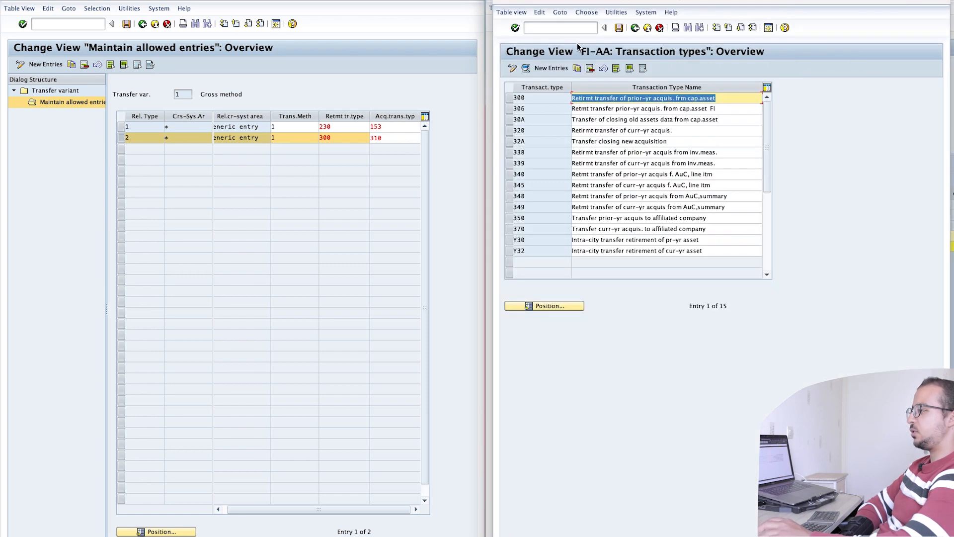
Step: Open the details of transaction type 300 and check which type it uses for an acquisition in the same year
left_click(522, 97)
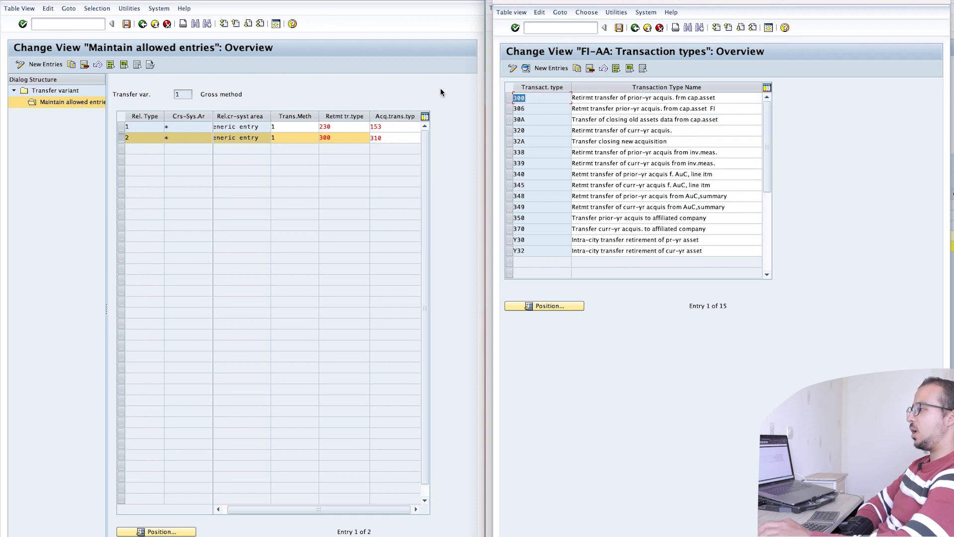
double_click(539, 99)
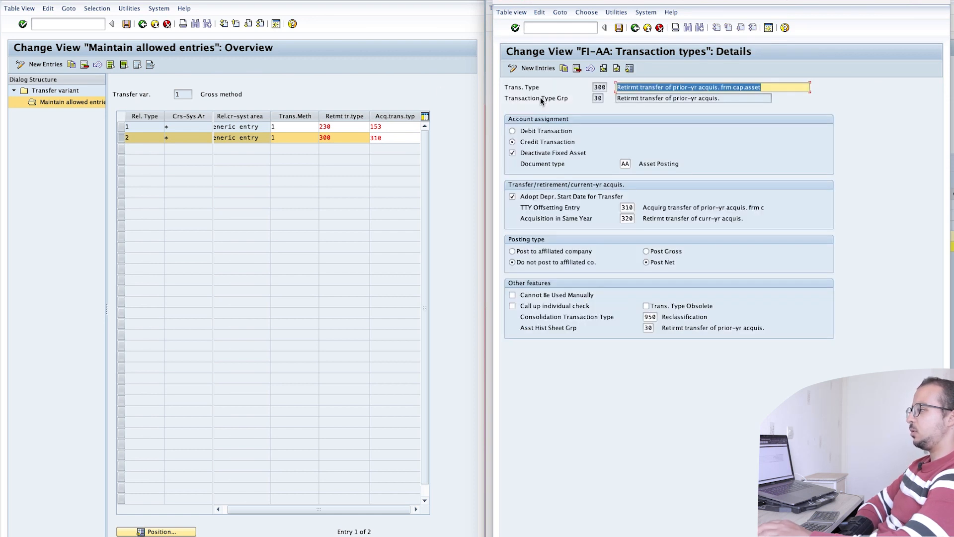
left_click_drag(523, 219, 635, 228)
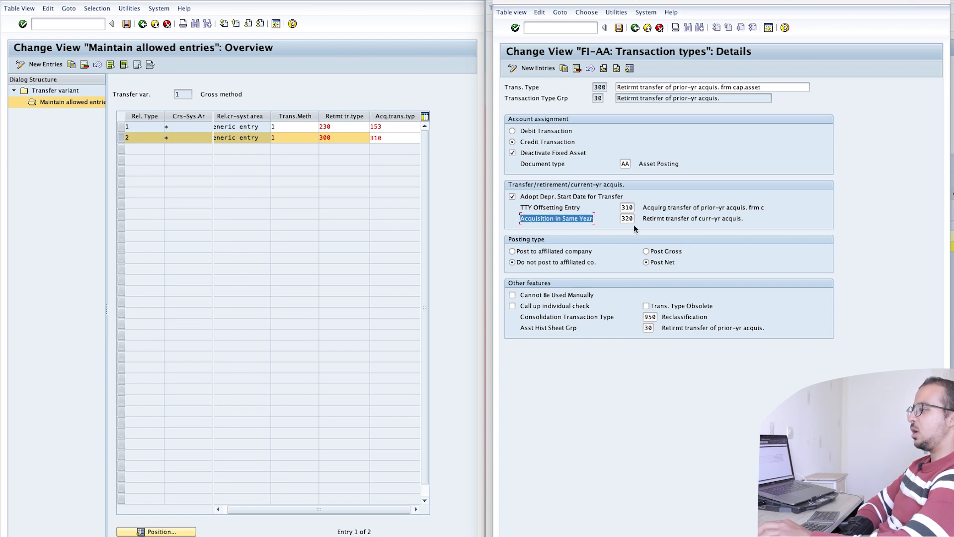
left_click(628, 219)
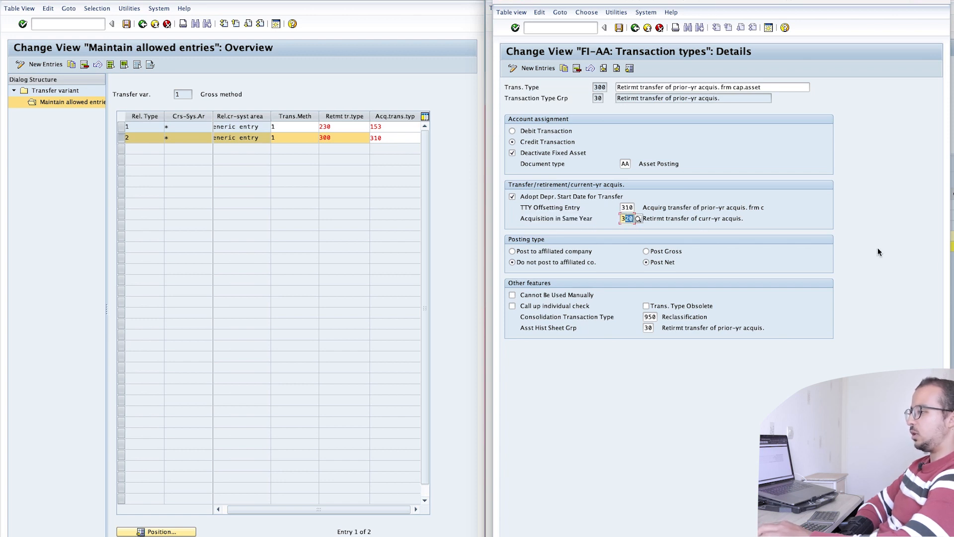
Step: Compare the simulated line items with the transaction type list and inspect the details of type 320
left_click(952, 215)
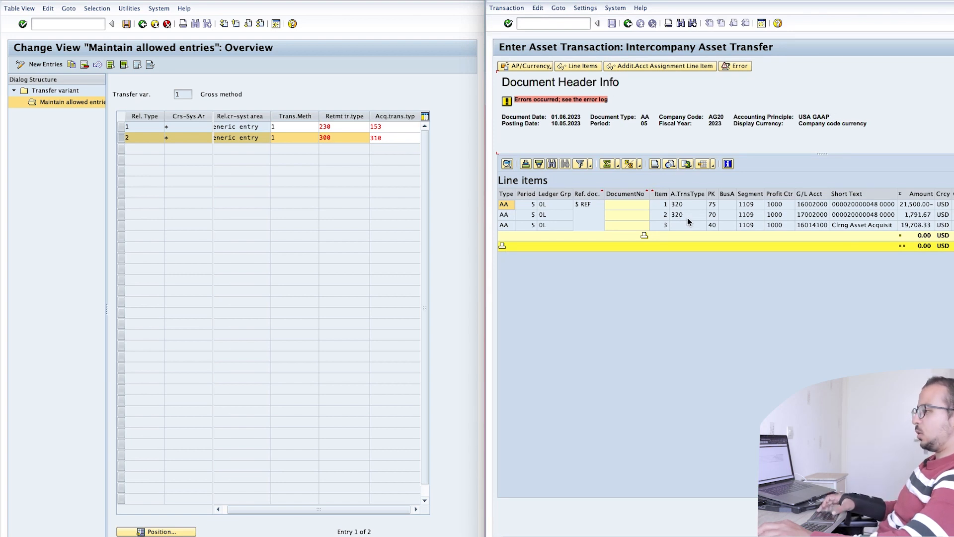
key("super+grave")
left_click(635, 28)
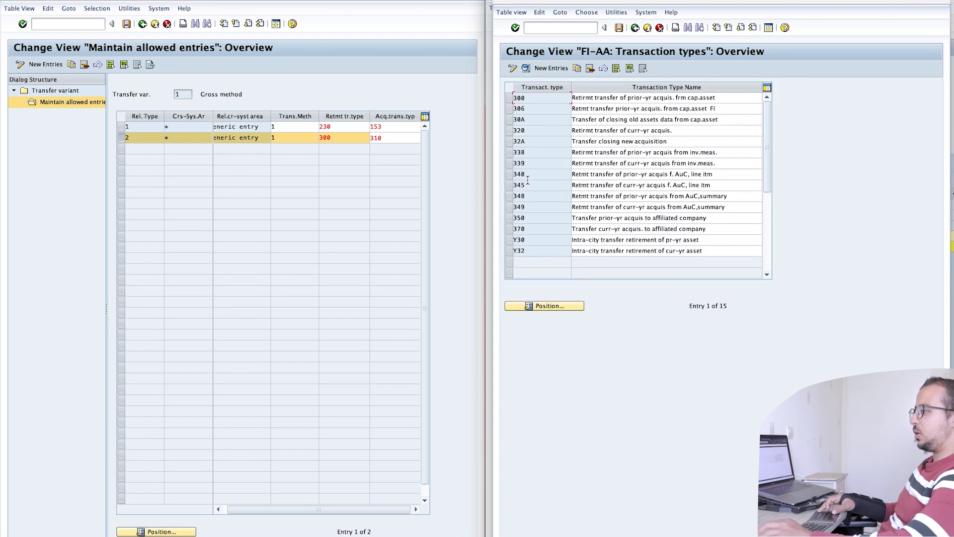
double_click(594, 130)
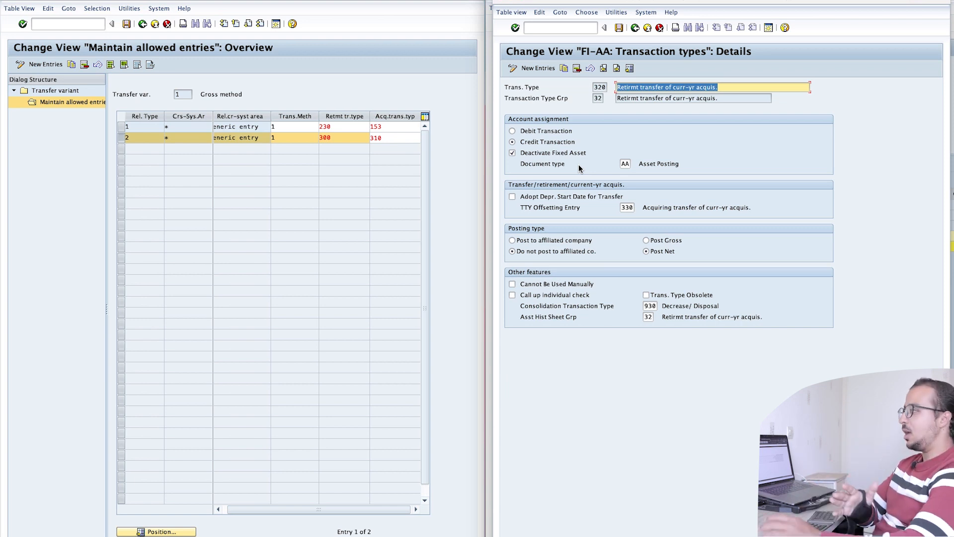
left_click(343, 135)
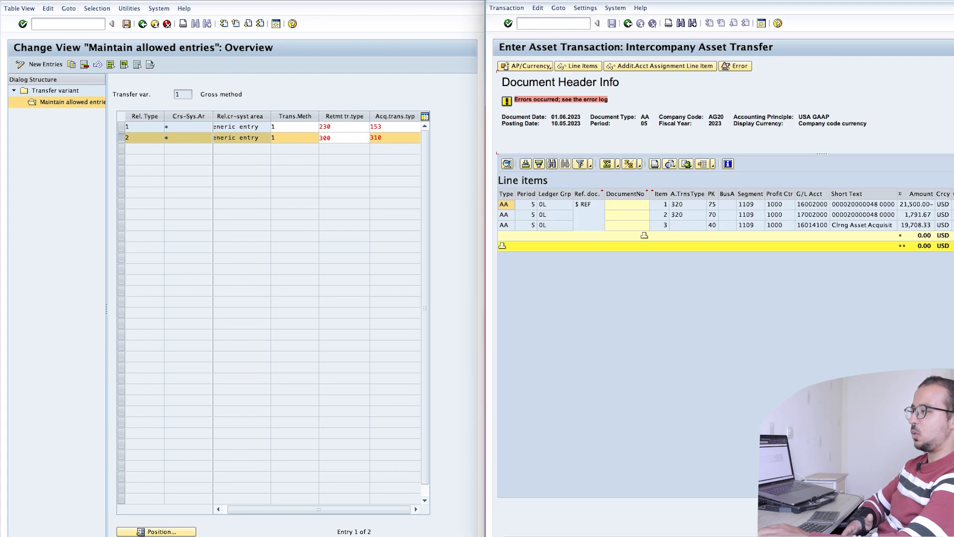
Step: Change the transfer to No Revenue, simulate its line items for AG20 and AG30, and return to the entry screen
left_click(628, 23)
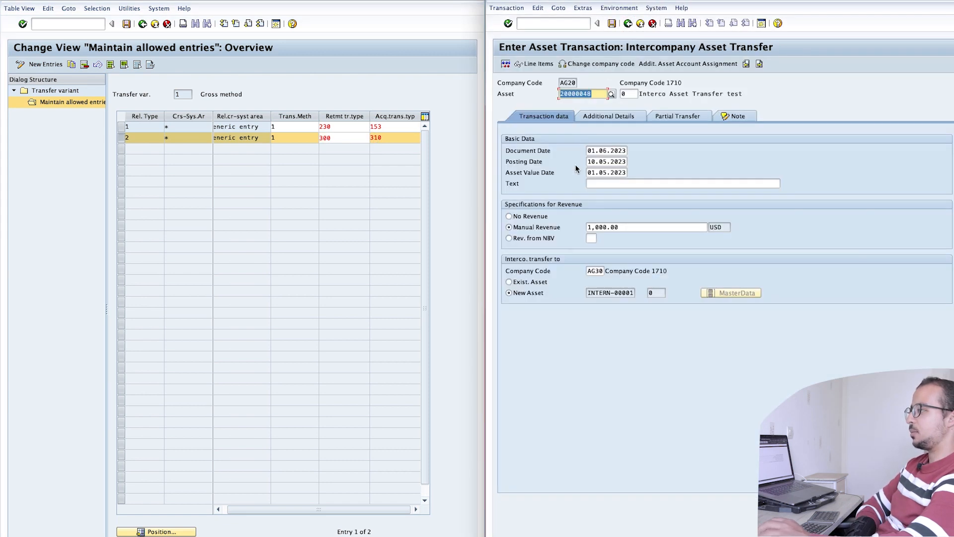
left_click(520, 218)
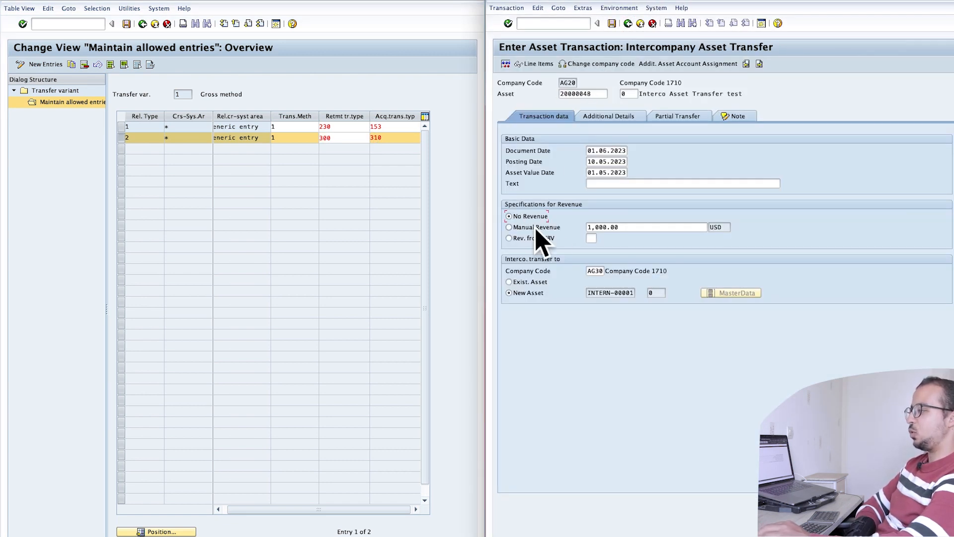
left_click(522, 63)
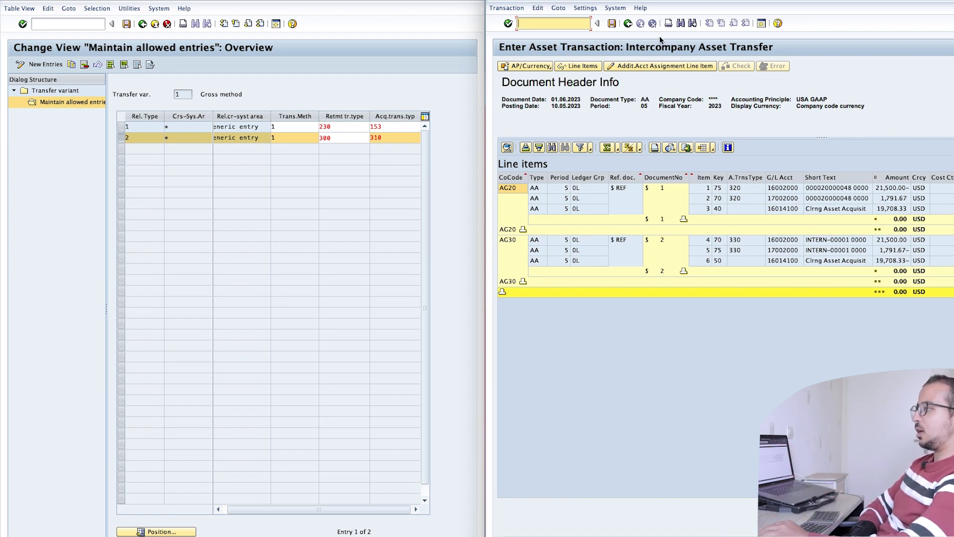
left_click(628, 24)
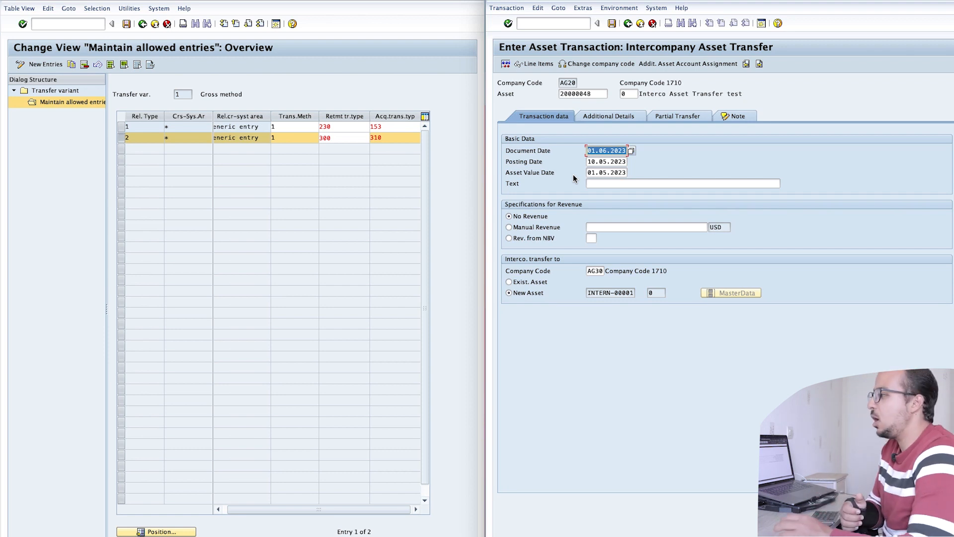
Step: Examine the allowed entries of the Net method transfer variant and return to the variant overview
left_click(346, 179)
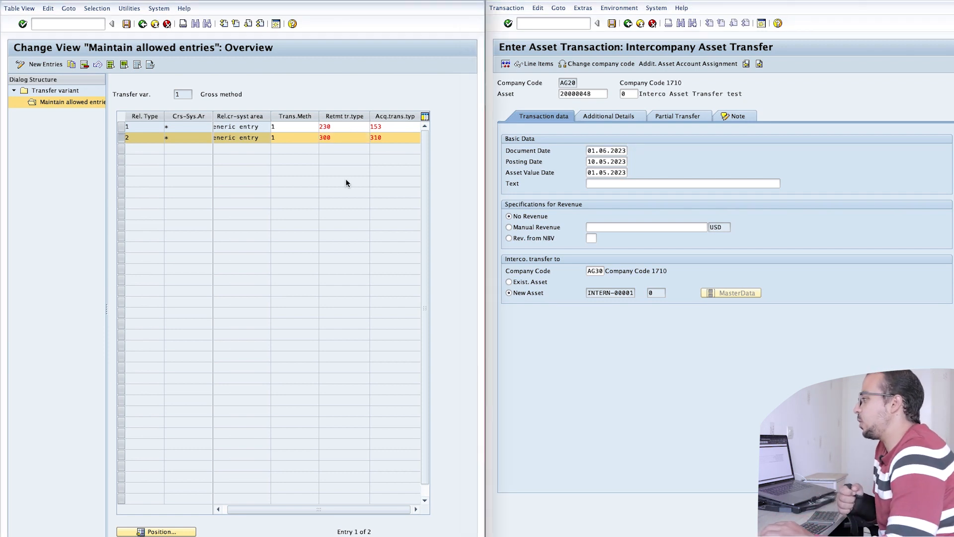
left_click(143, 24)
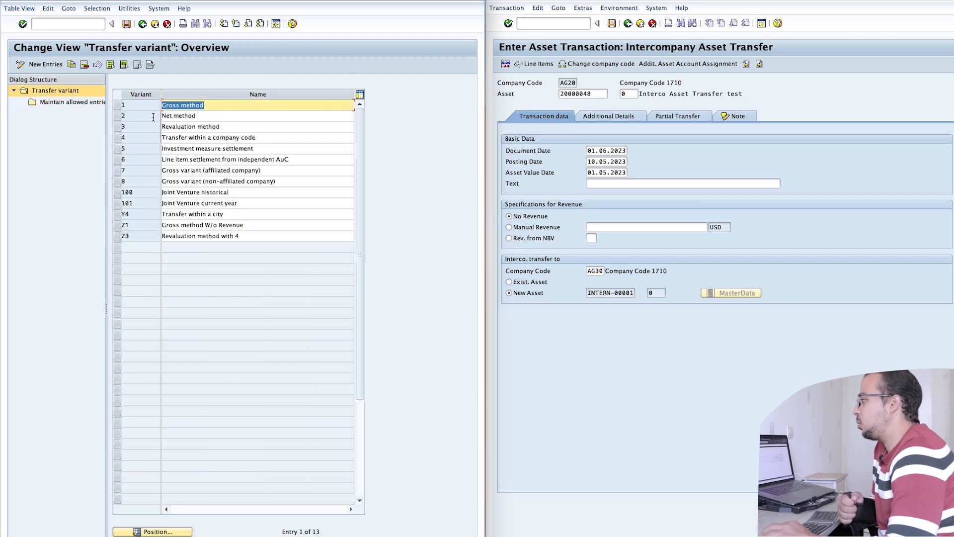
left_click(122, 117)
double_click(74, 102)
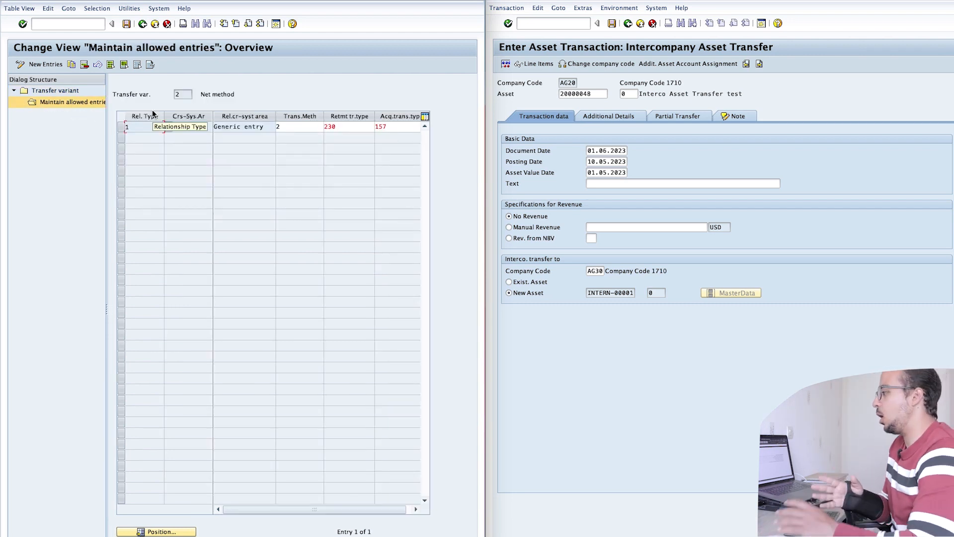
left_click(248, 127)
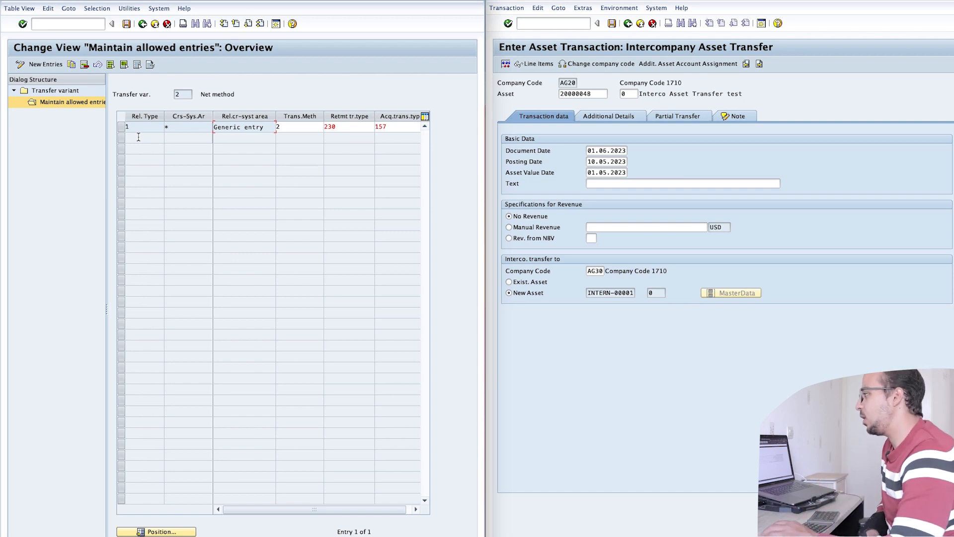
left_click(143, 24)
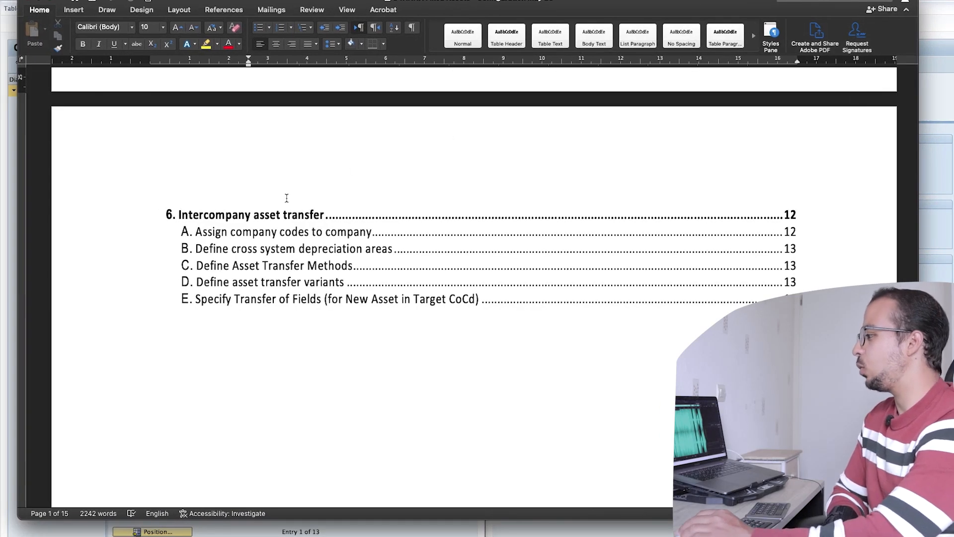
Step: Switch to the Word document and review the intercompany asset transfer section of its table of contents
scroll(287, 200, "up", 2)
scroll(290, 202, "up", 1)
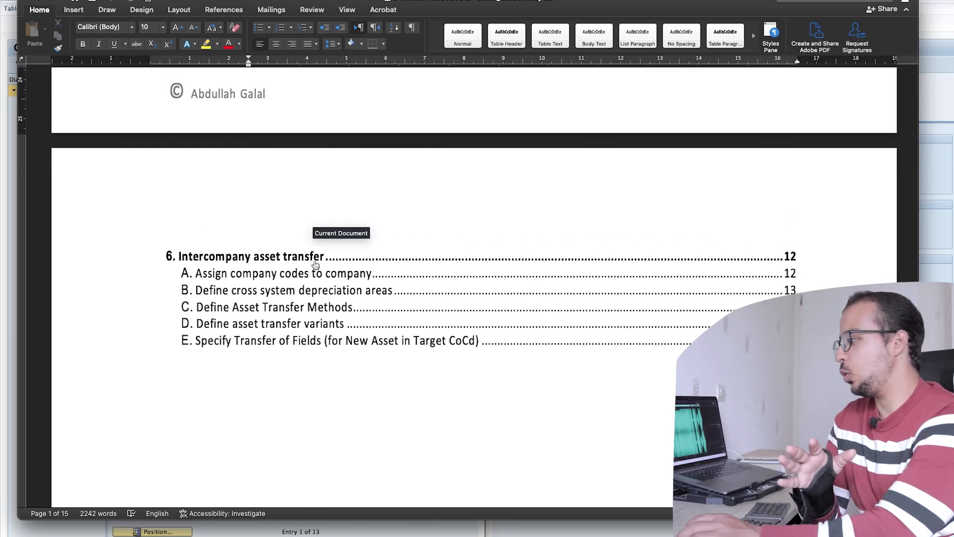
scroll(451, 383, "down", 1)
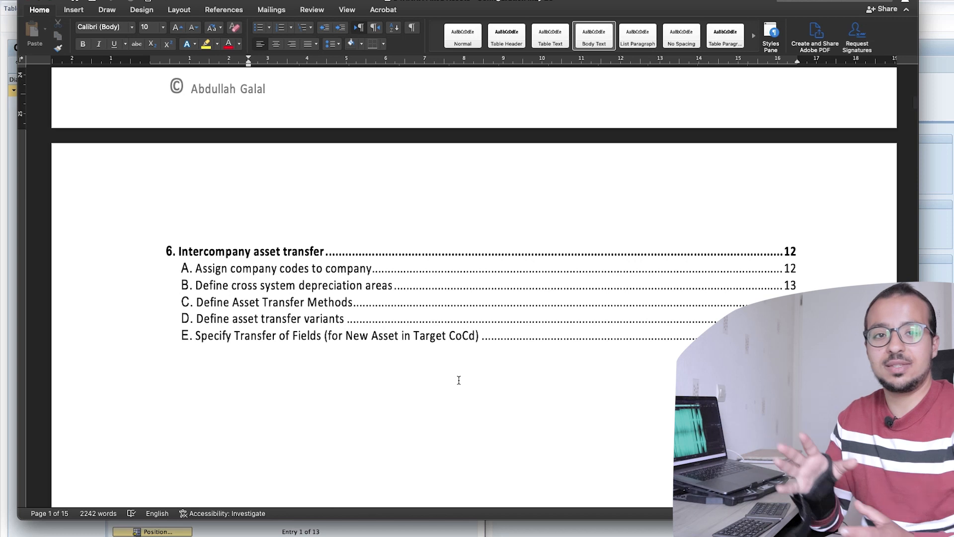